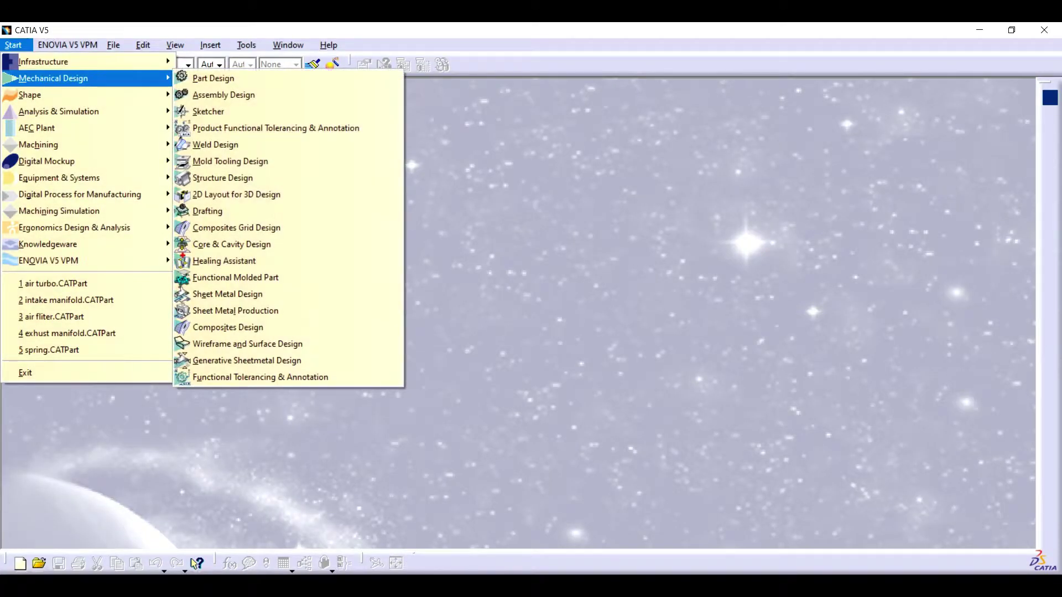
Step: Start a Part Design part with the default name Part1 and sketch on the xy plane
key("Return")
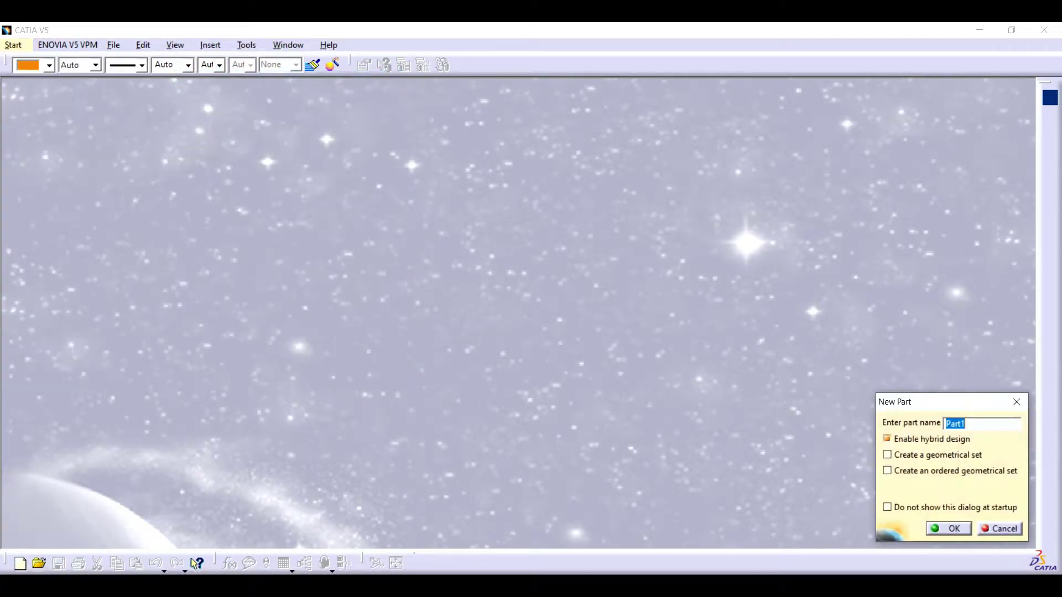
left_click(947, 528)
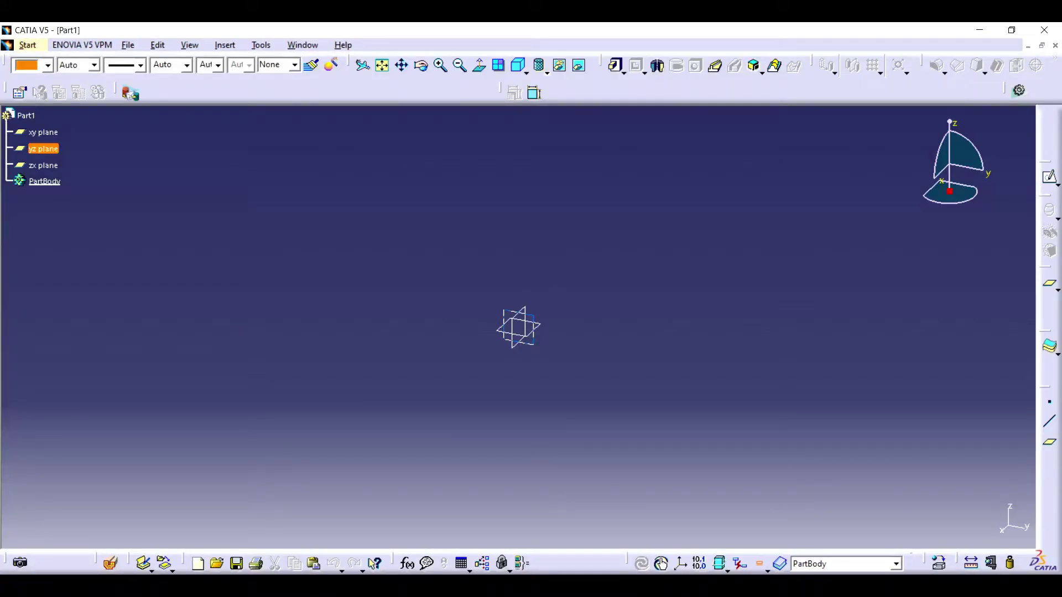
left_click(43, 132)
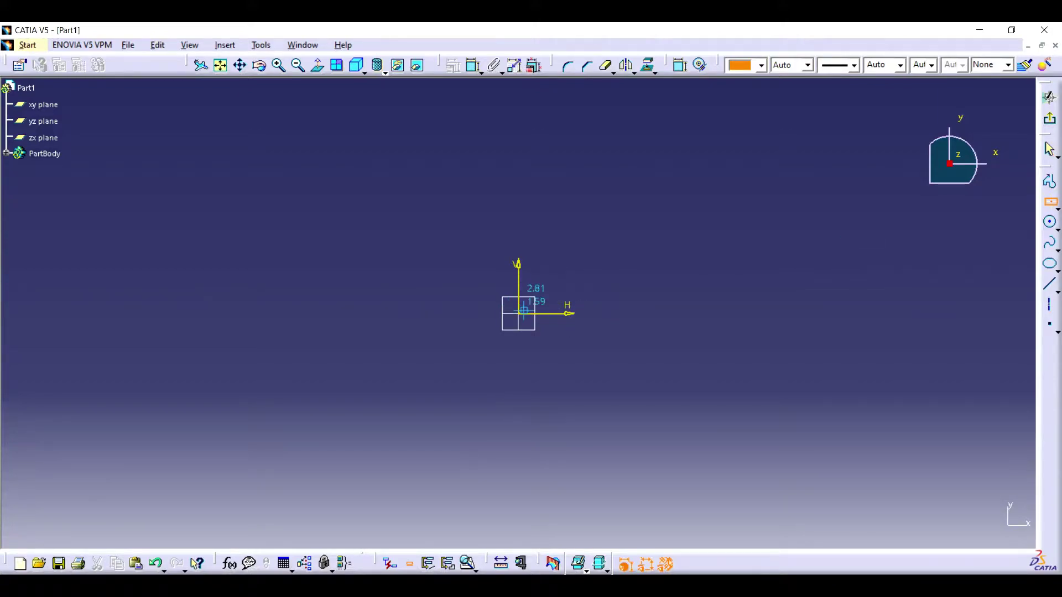
Step: Draw a rectangle centred on the origin and dimension its width to 508
left_click(518, 314)
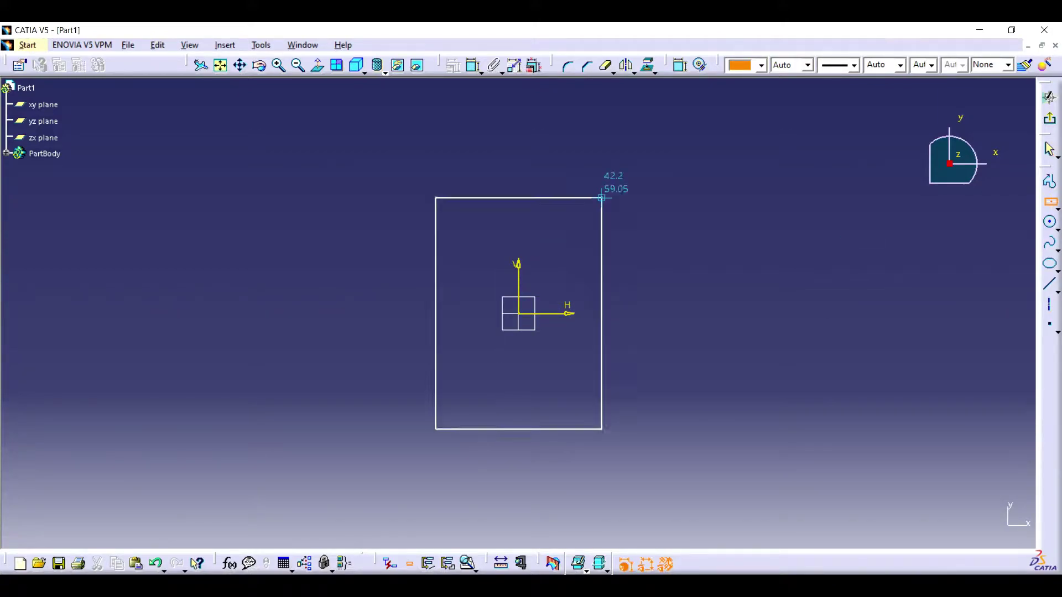
left_click(896, 206)
left_click(514, 65)
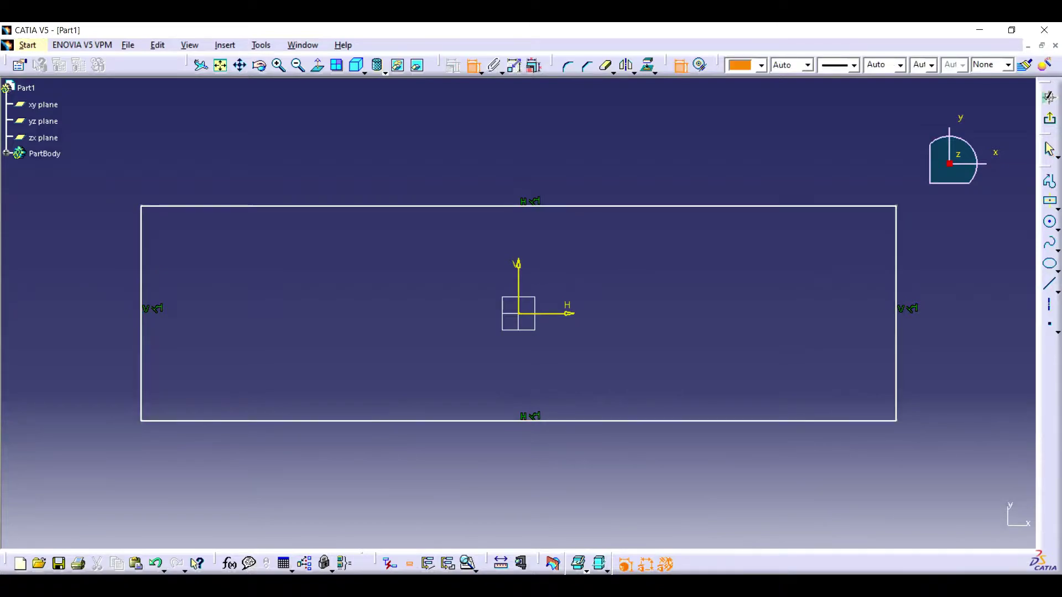
left_click(390, 206)
left_click(387, 162)
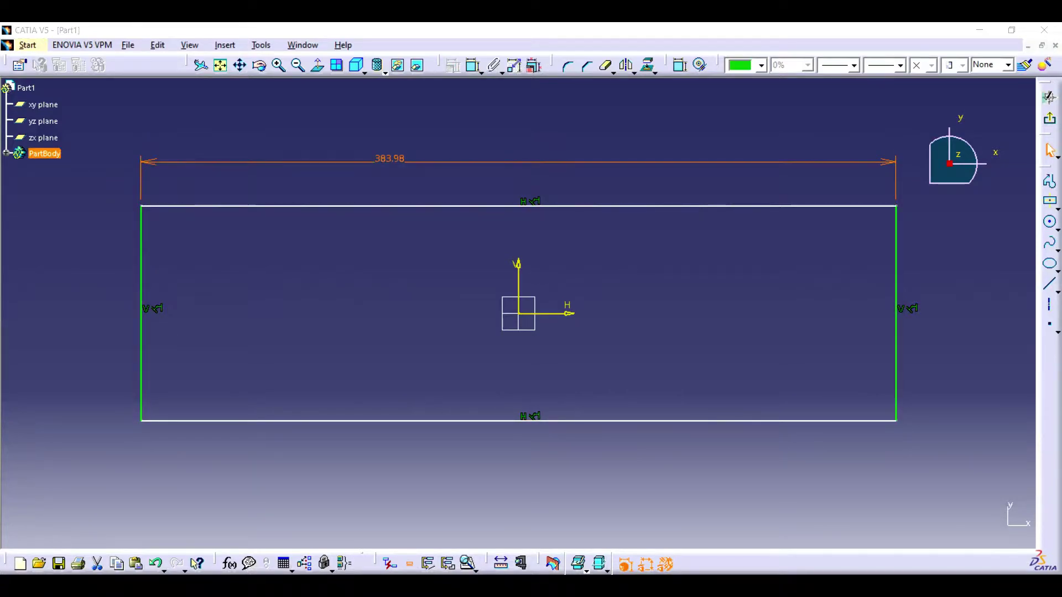
double_click(382, 162)
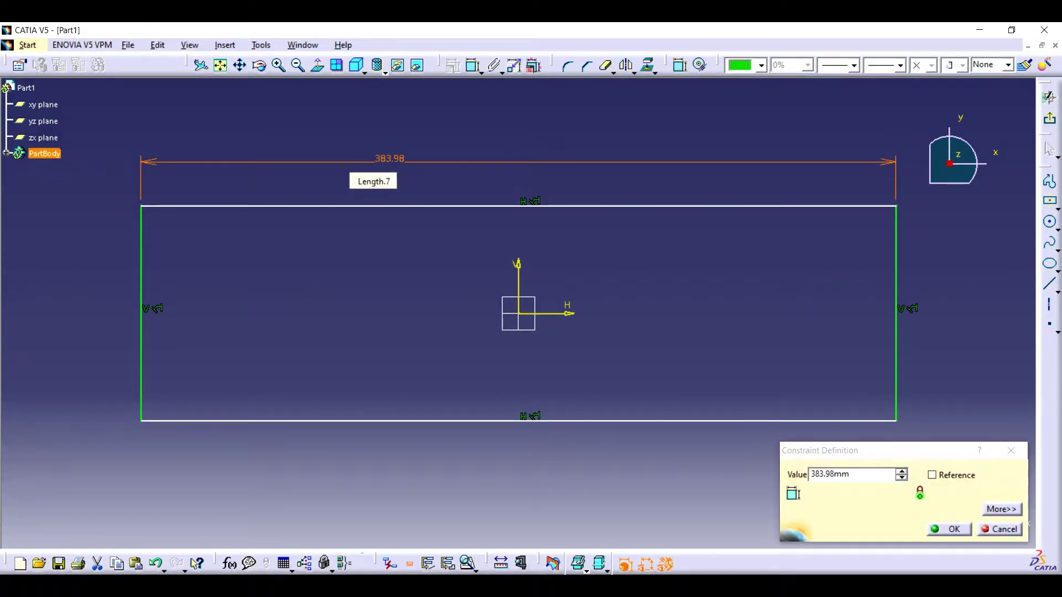
key("Return")
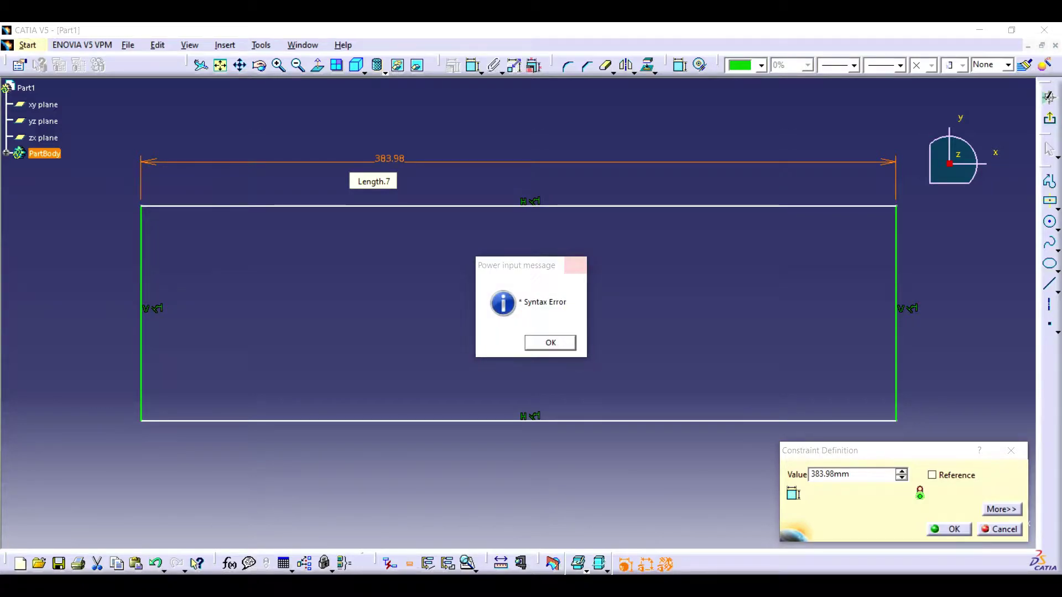
left_click(550, 343)
type("5")
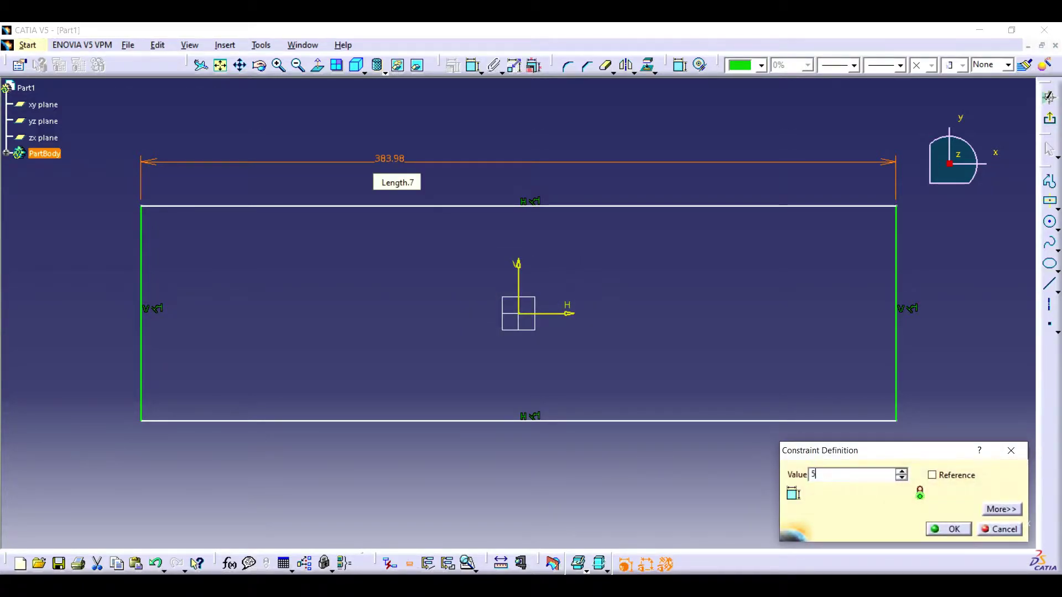
type("0")
key("Return")
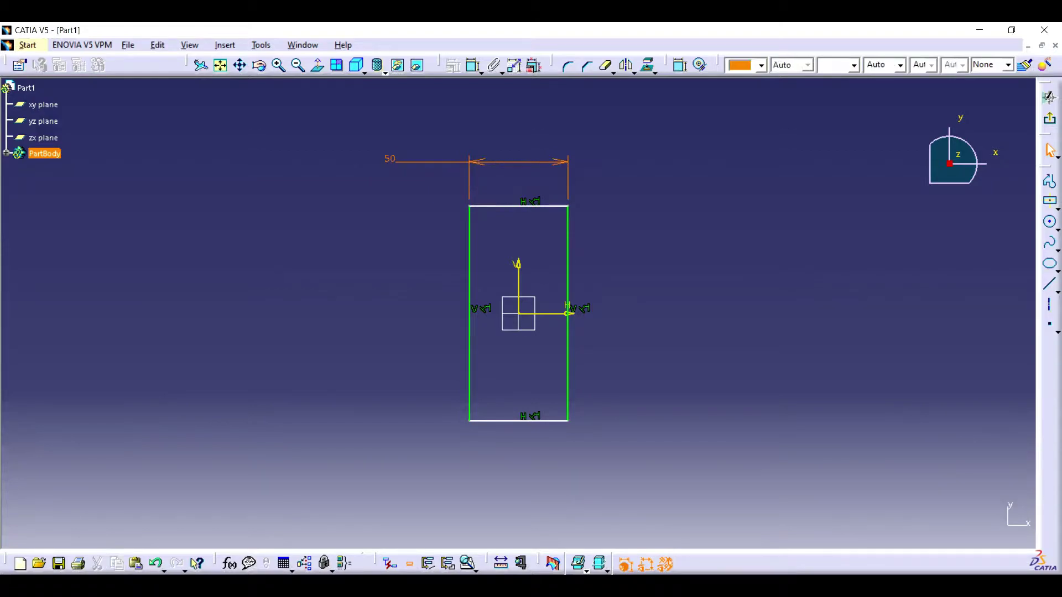
double_click(390, 159)
type("50")
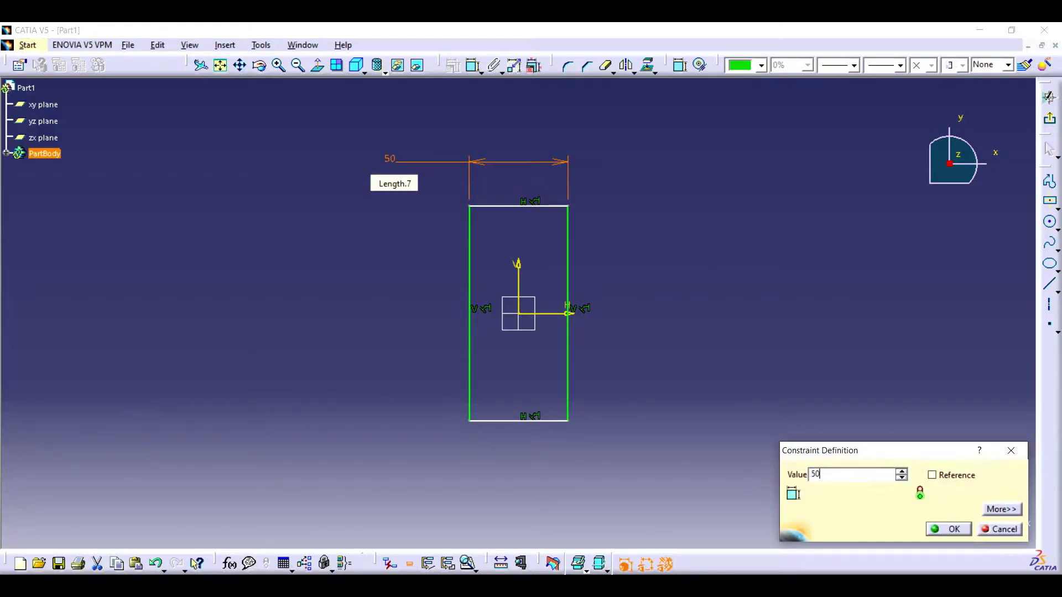
type("8")
key("Return")
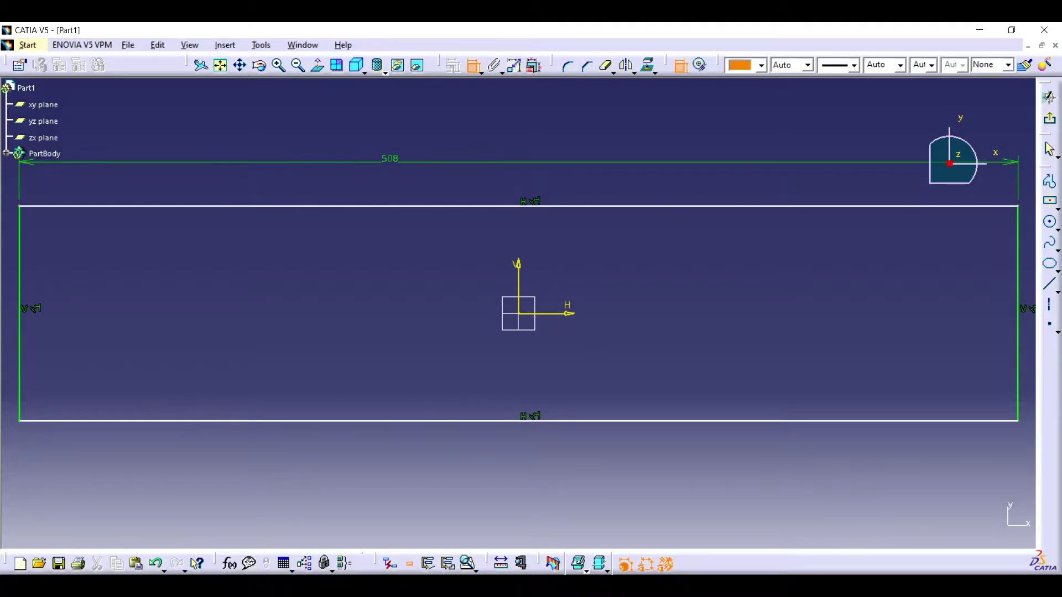
Step: Dimension the rectangle's height to 165.1, fit it in view, and exit the sketch
left_click(20, 309)
left_click(8, 266)
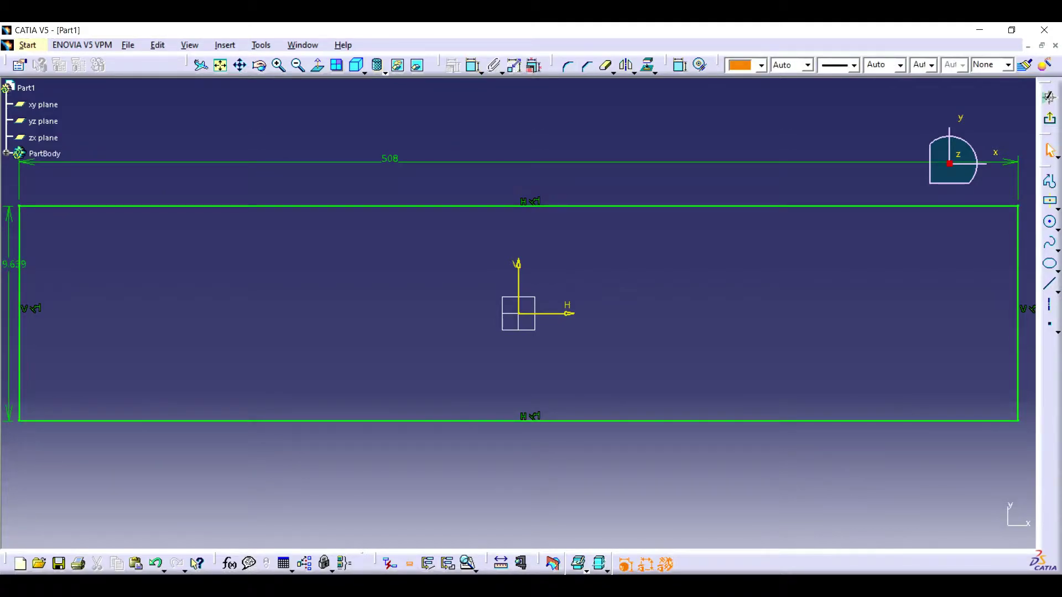
double_click(11, 263)
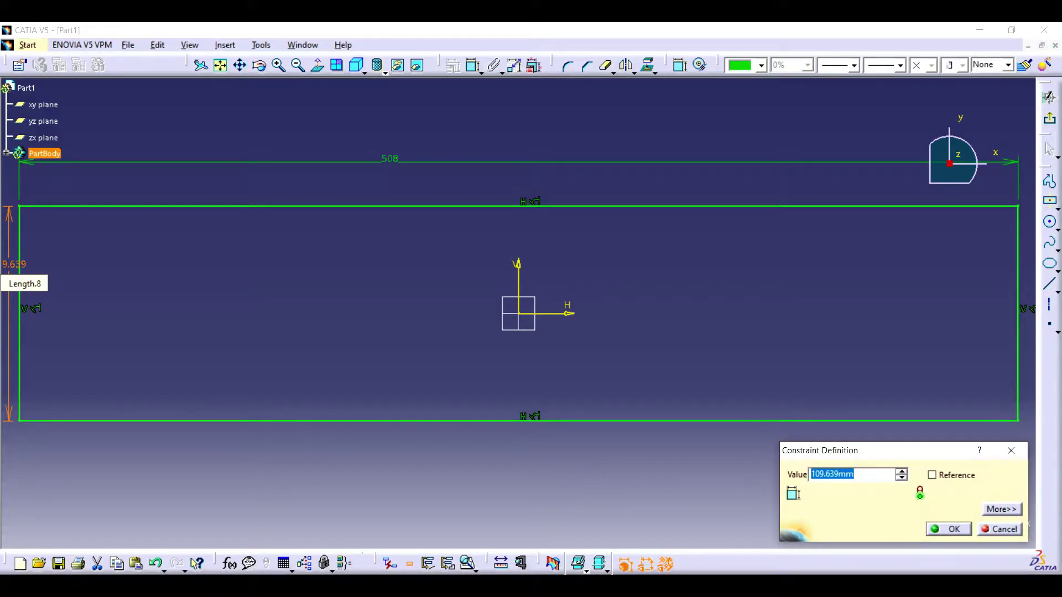
type("165")
type(".1")
key("Return")
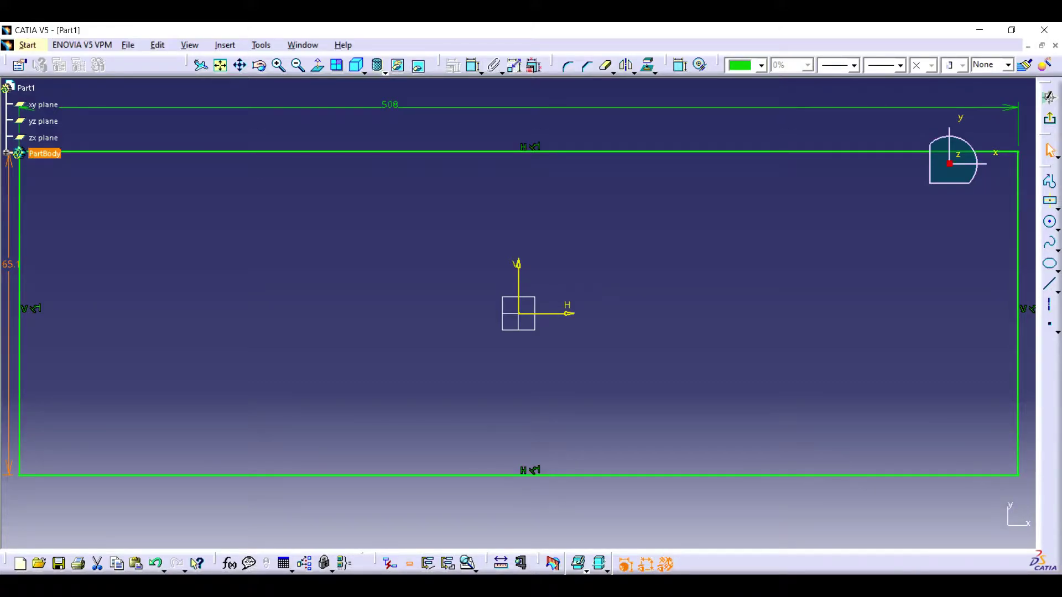
left_click(221, 65)
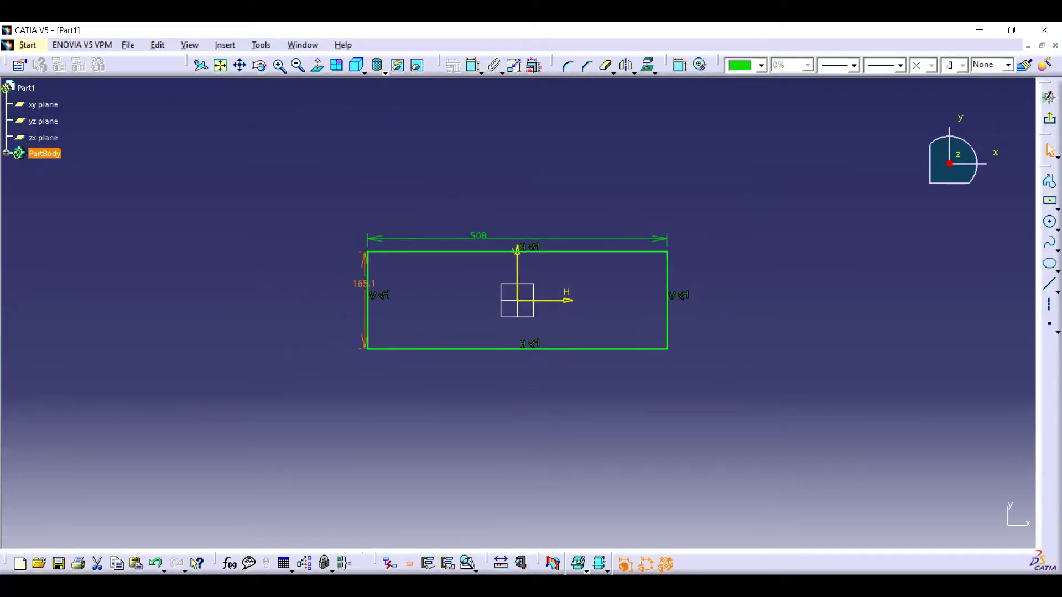
left_click(1050, 96)
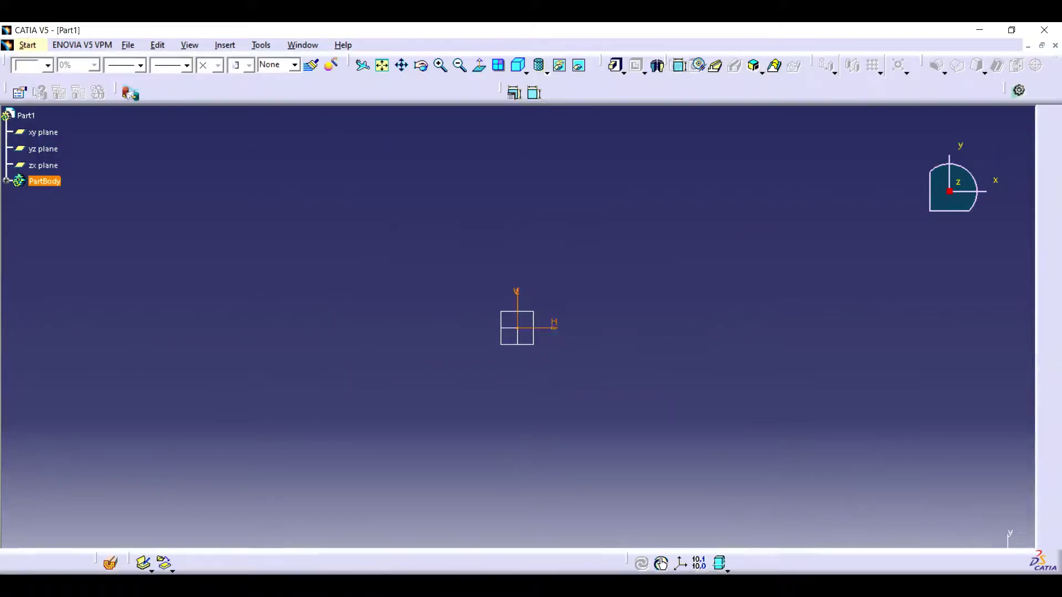
Step: Pad the rectangle to 63.5/2 (31.75 mm) with mirrored extent to form the block
left_click(615, 65)
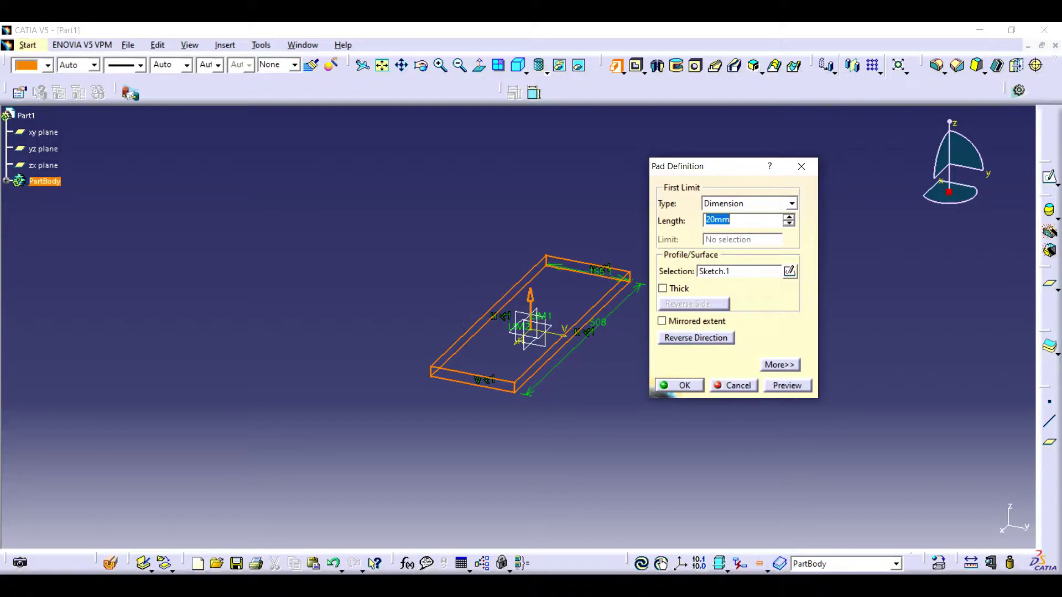
type("60")
left_click(661, 321)
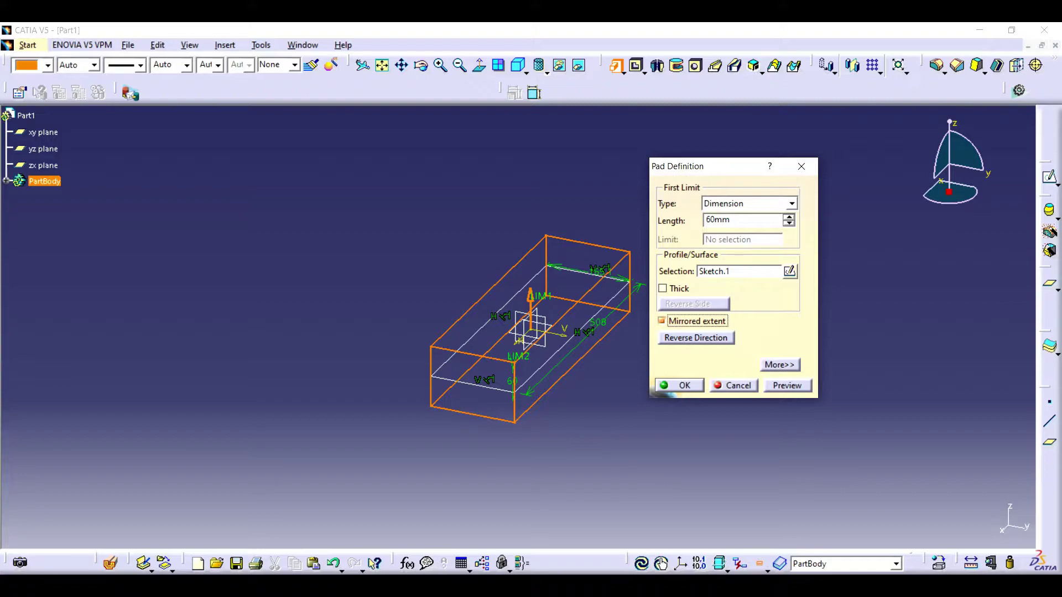
type("6")
type("3.5/")
type("2")
key("Return")
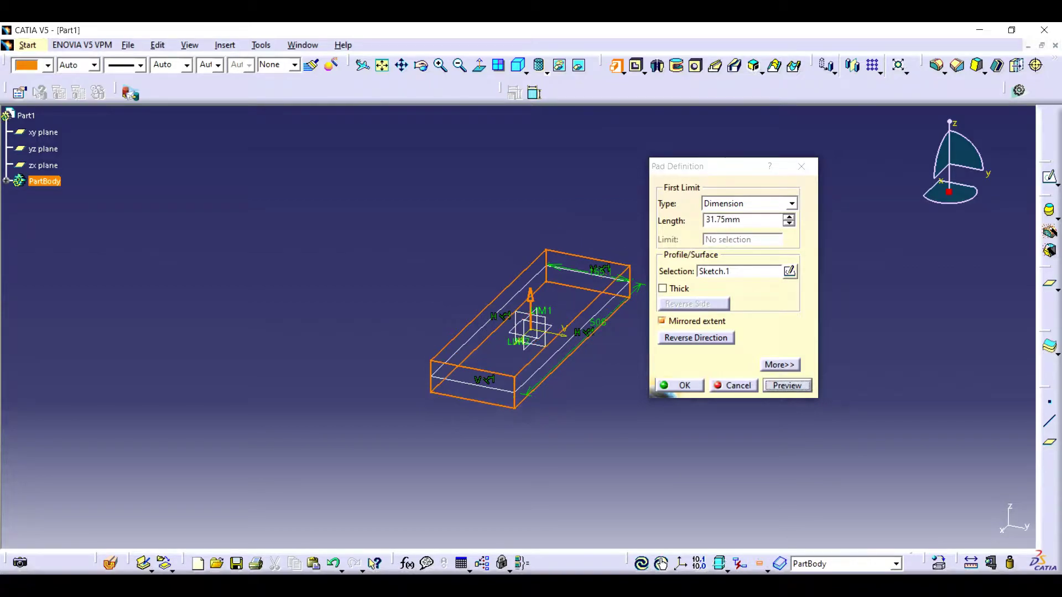
left_click(679, 385)
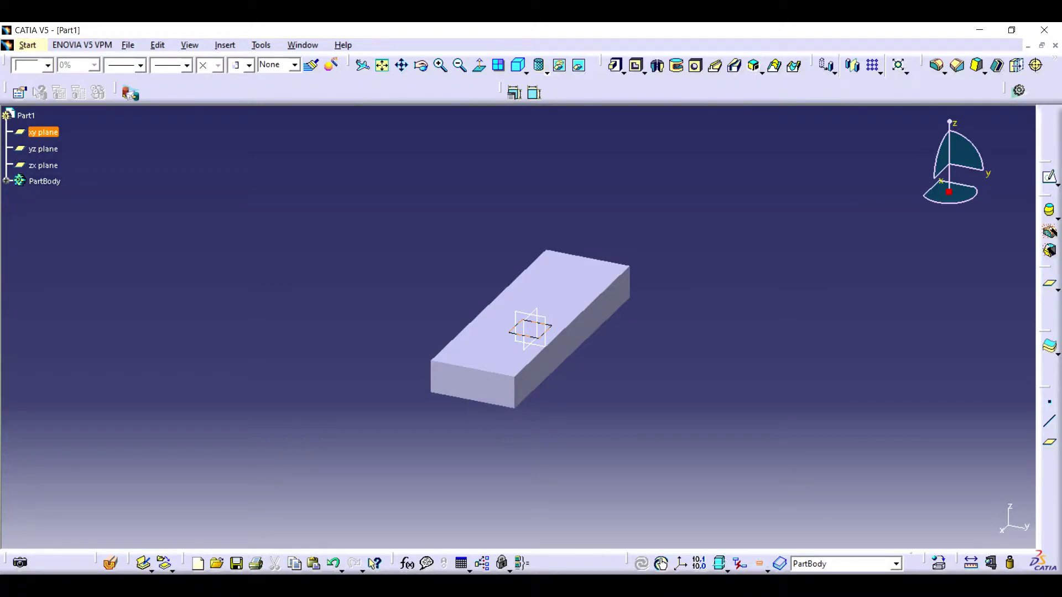
left_click(696, 65)
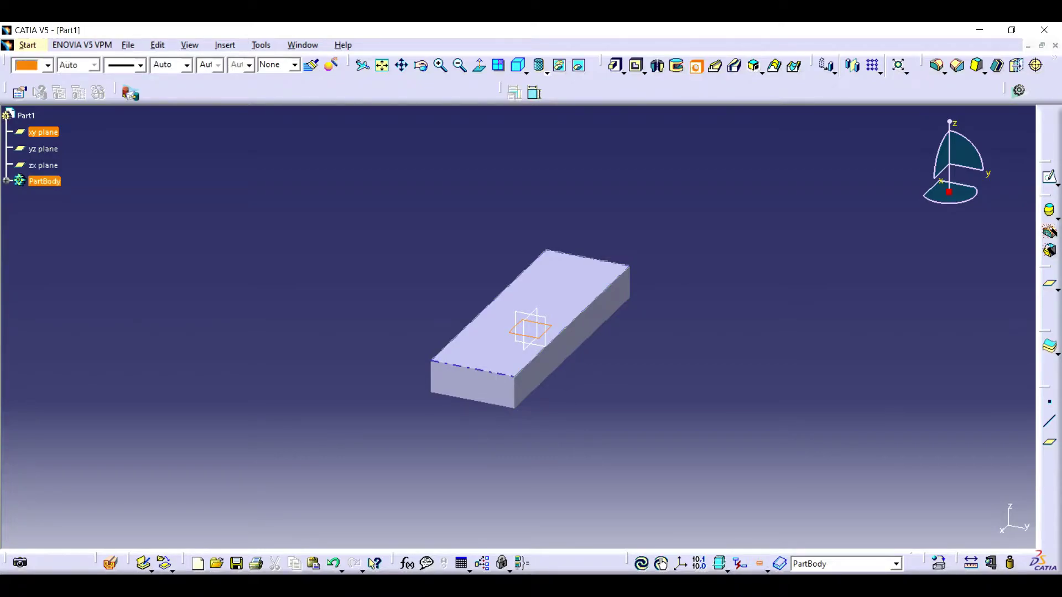
left_click(785, 152)
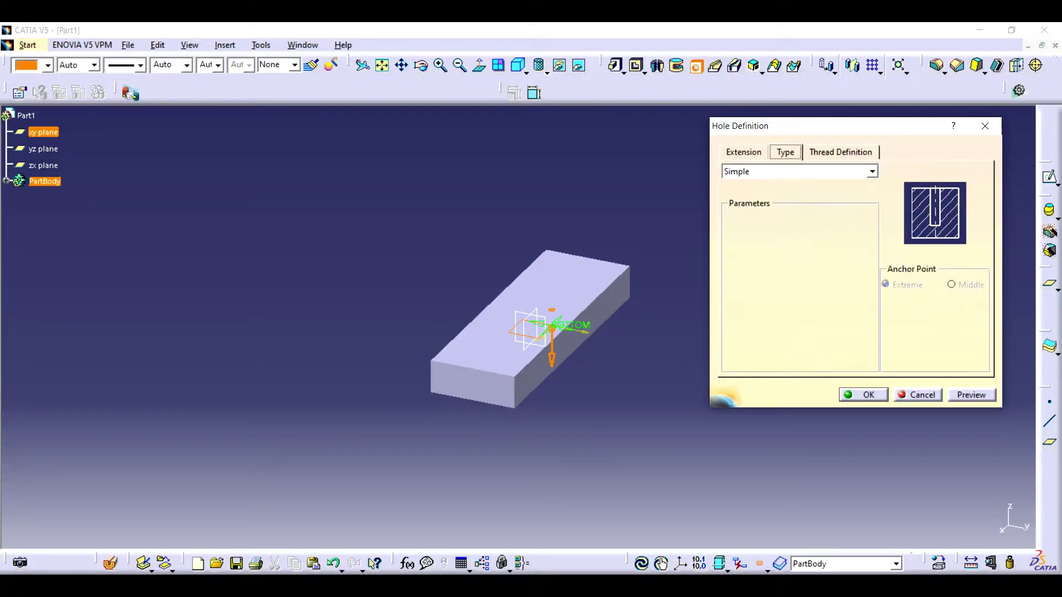
left_click(872, 171)
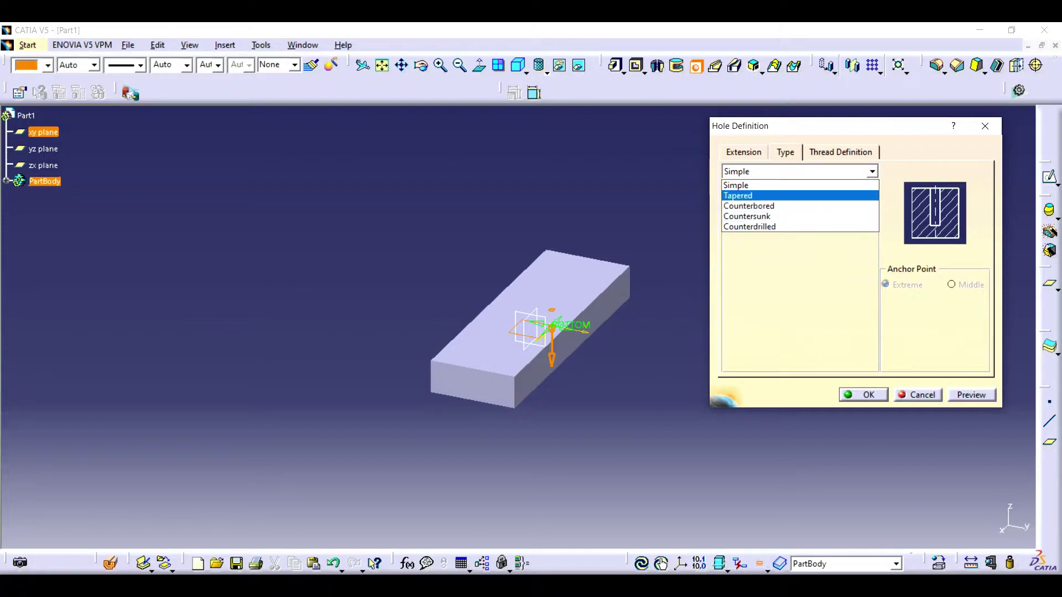
left_click(737, 195)
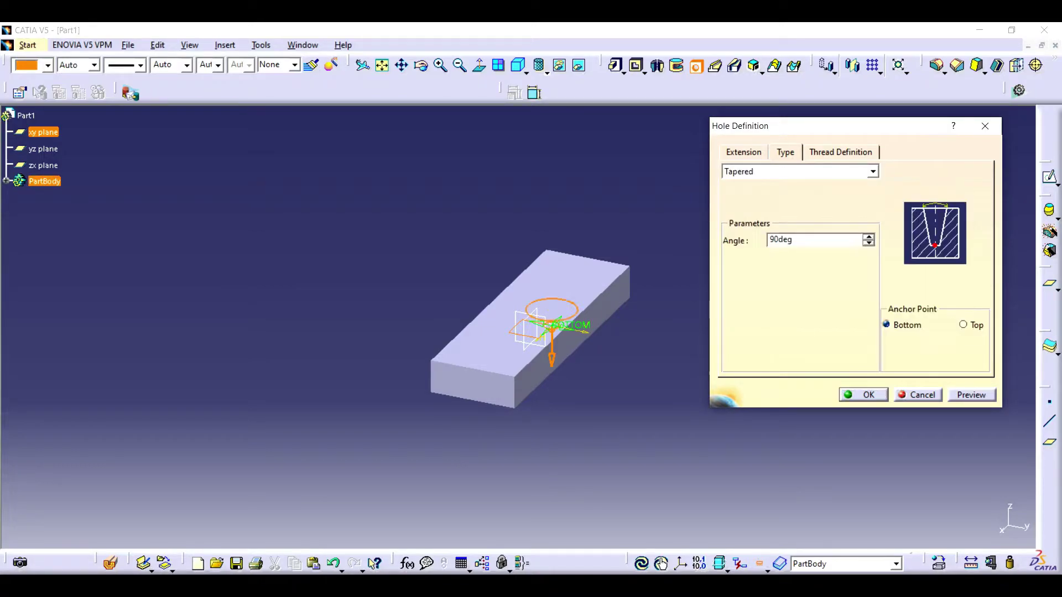
left_click(796, 172)
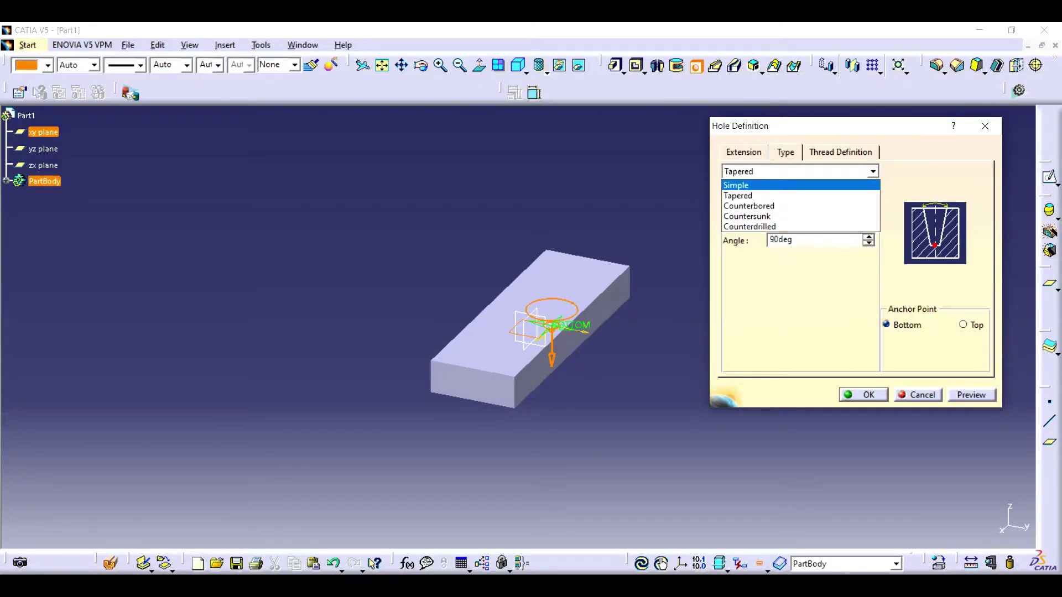
left_click(748, 206)
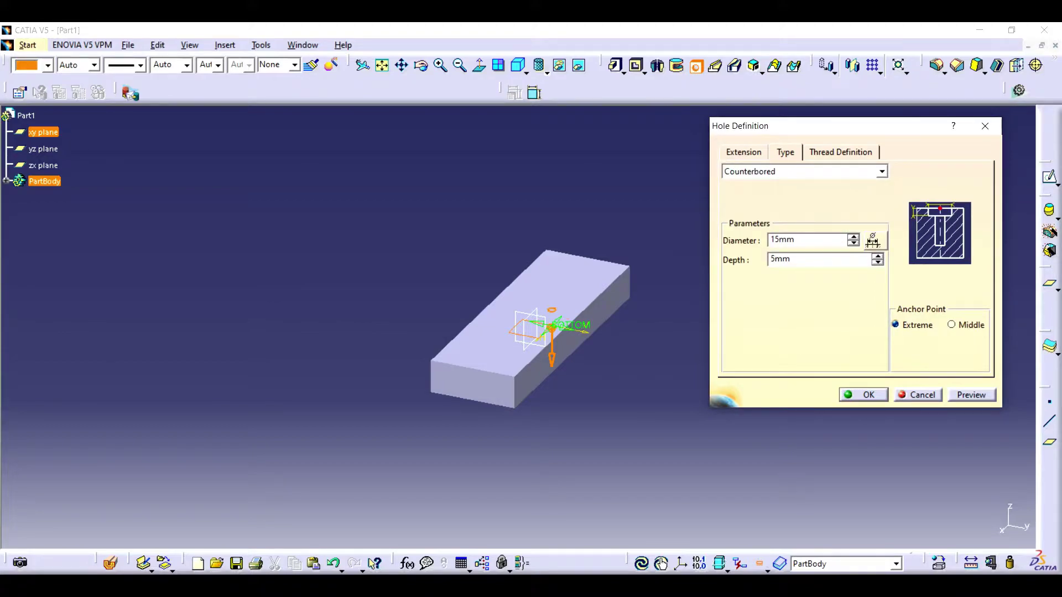
left_click(796, 171)
left_click(749, 227)
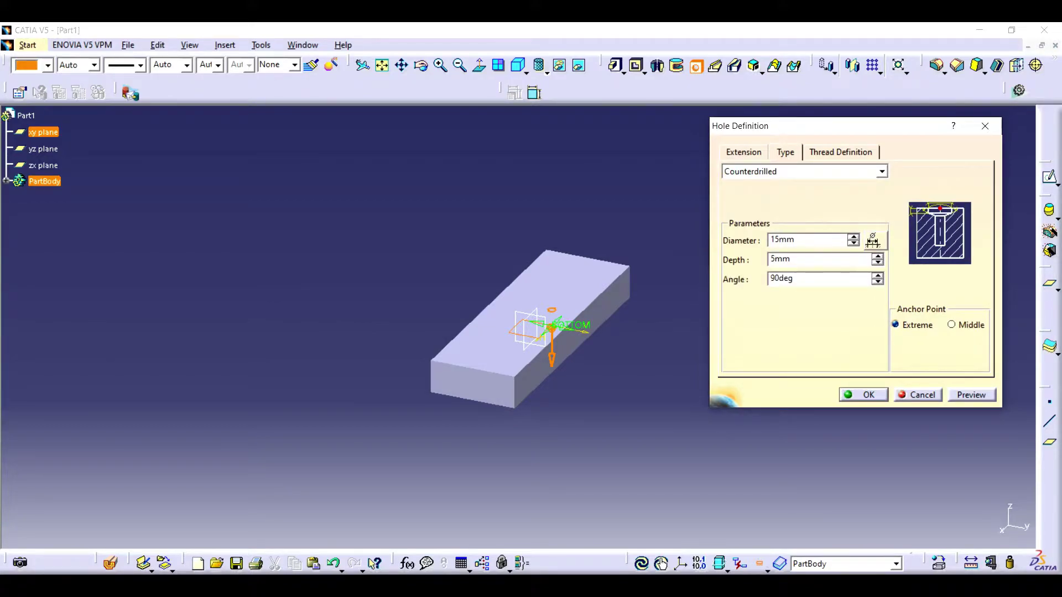
left_click(796, 171)
left_click(748, 217)
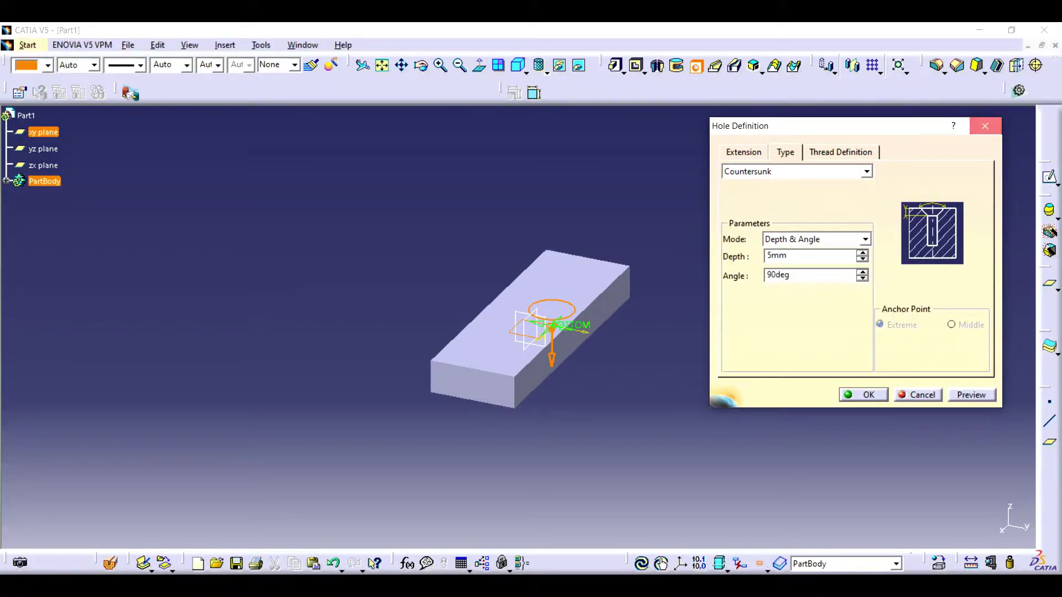
left_click(985, 126)
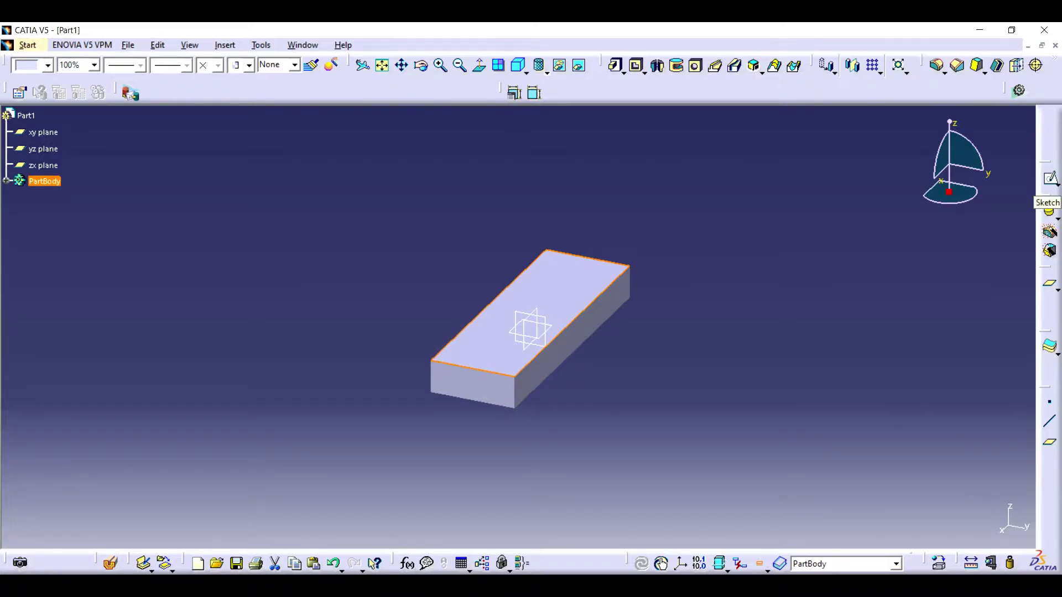
Step: Sketch a dashed centred rectangle on the top face, then delete it
left_click(1049, 178)
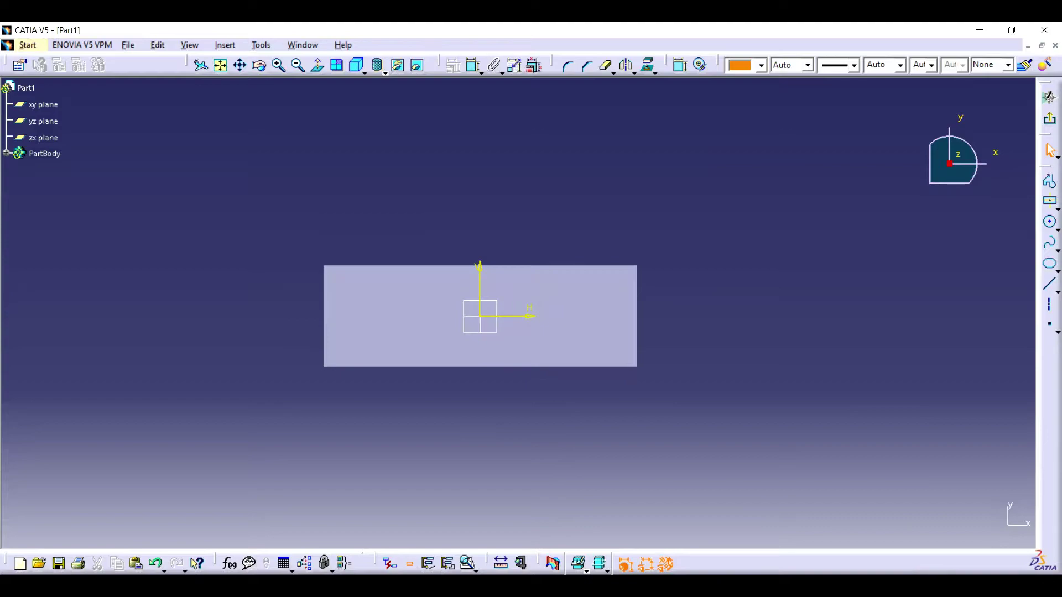
left_click(1057, 209)
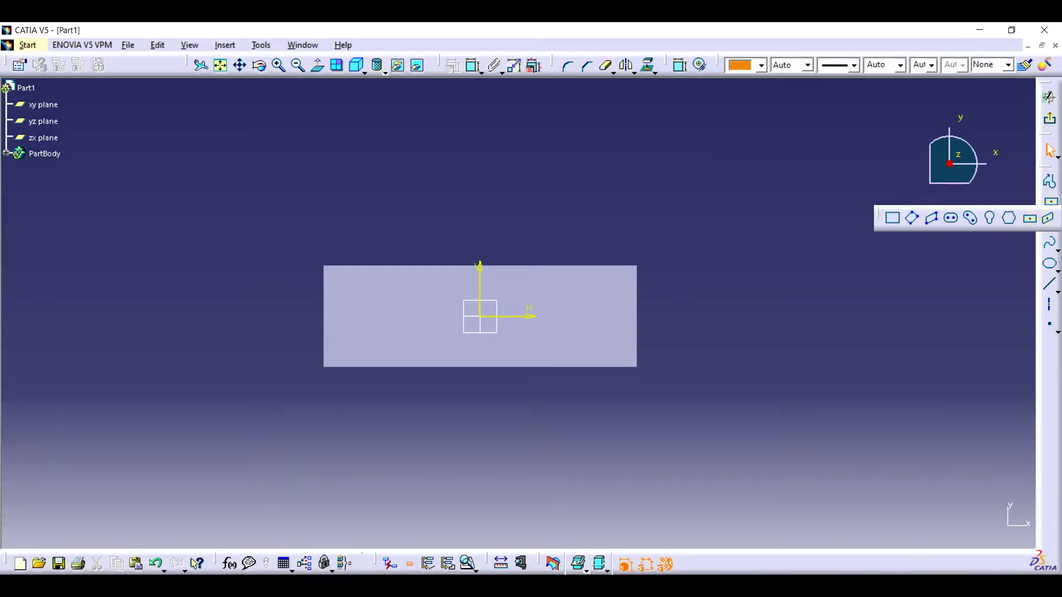
left_click(1028, 218)
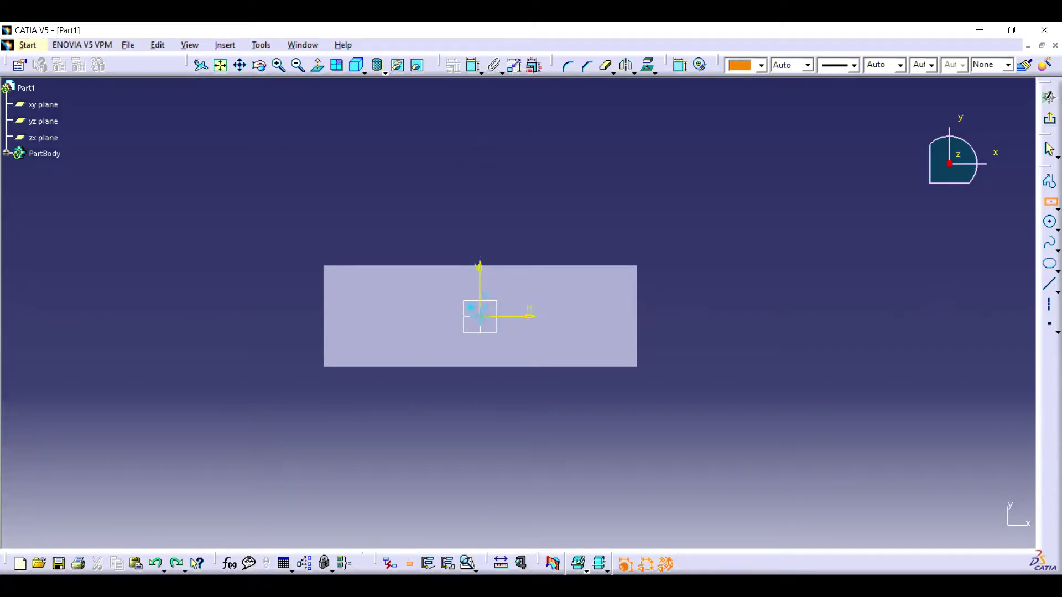
left_click(480, 316)
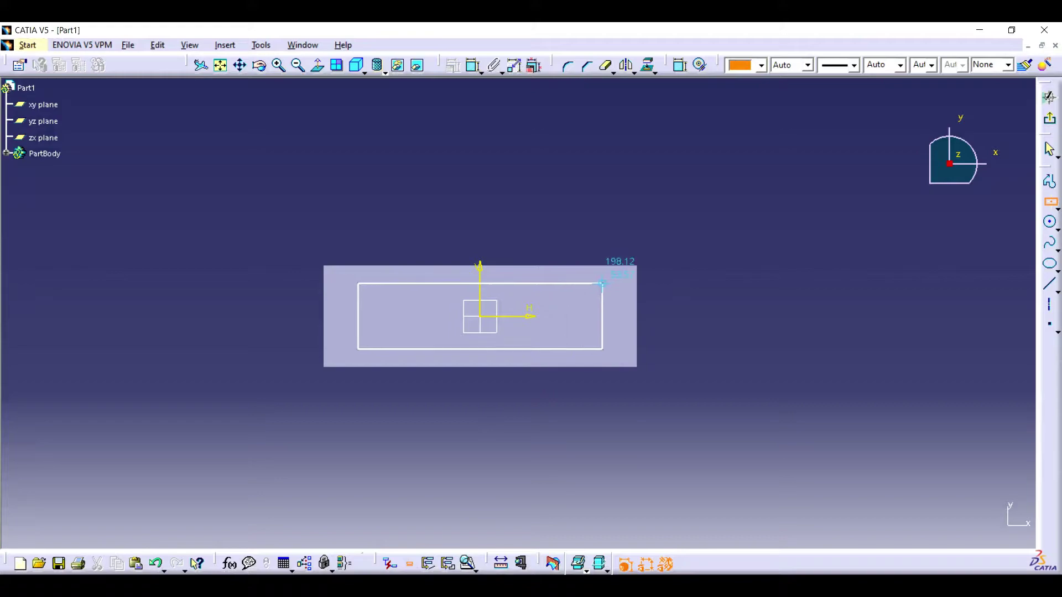
left_click(608, 284)
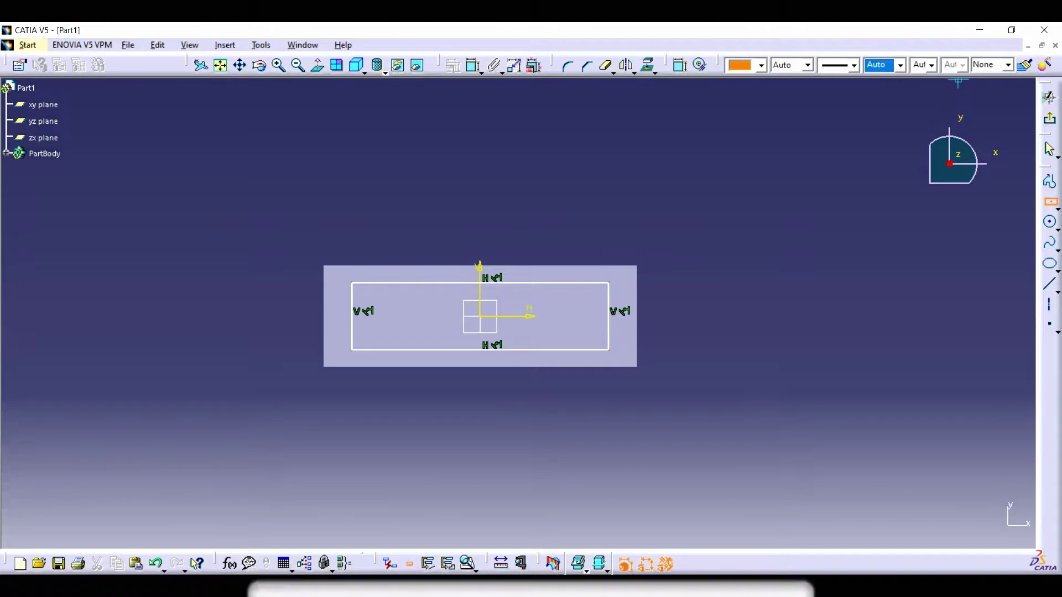
left_click(900, 65)
left_click(885, 94)
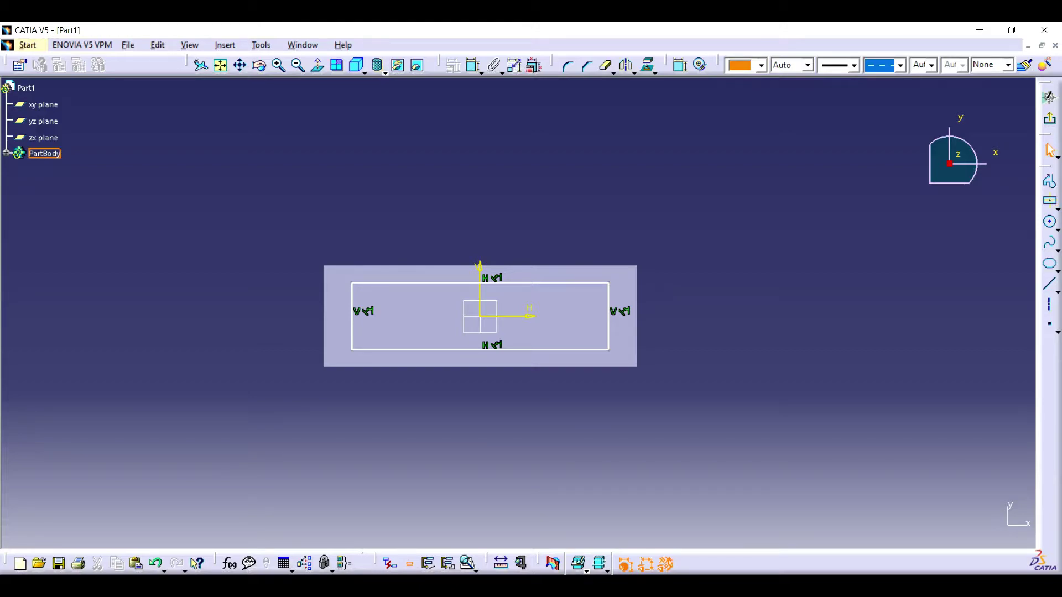
left_click(420, 349)
key("Delete")
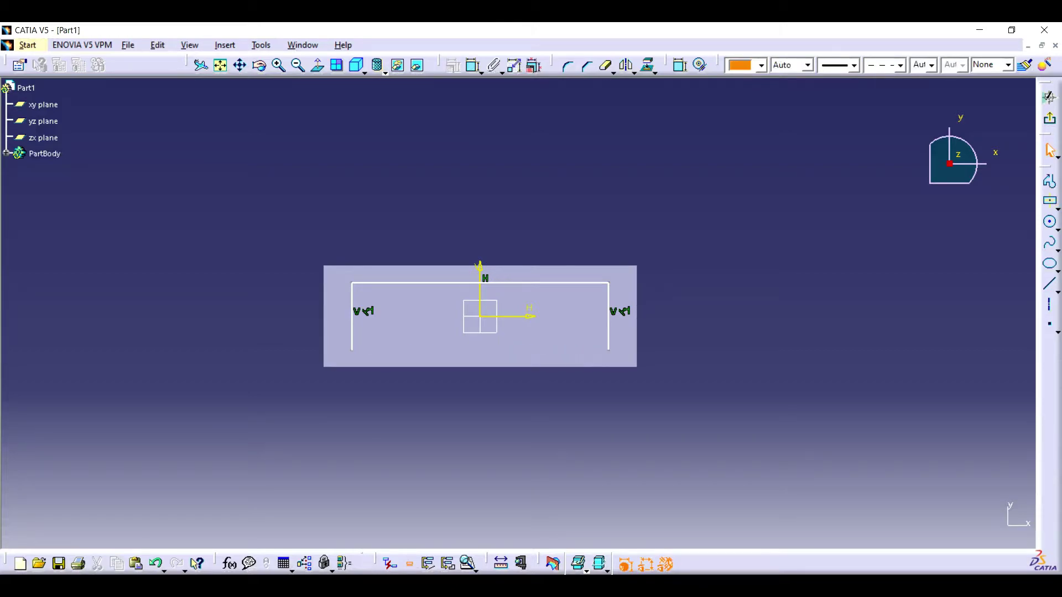
key("ctrl+a")
key("Delete")
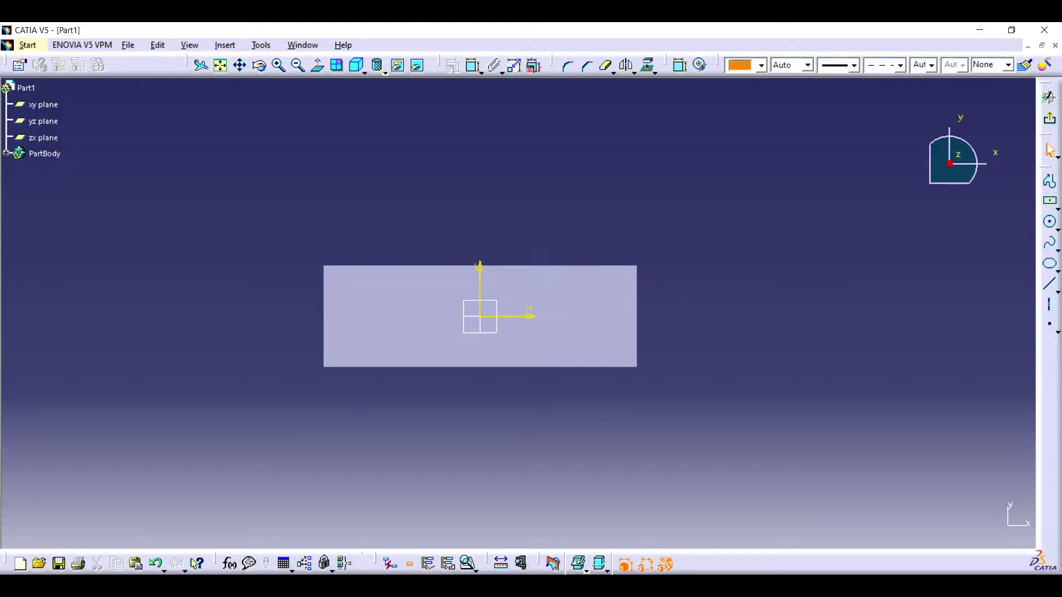
Step: Redraw a centred rectangle from the origin and give it a dashed line type
left_click(1049, 201)
left_click(401, 354)
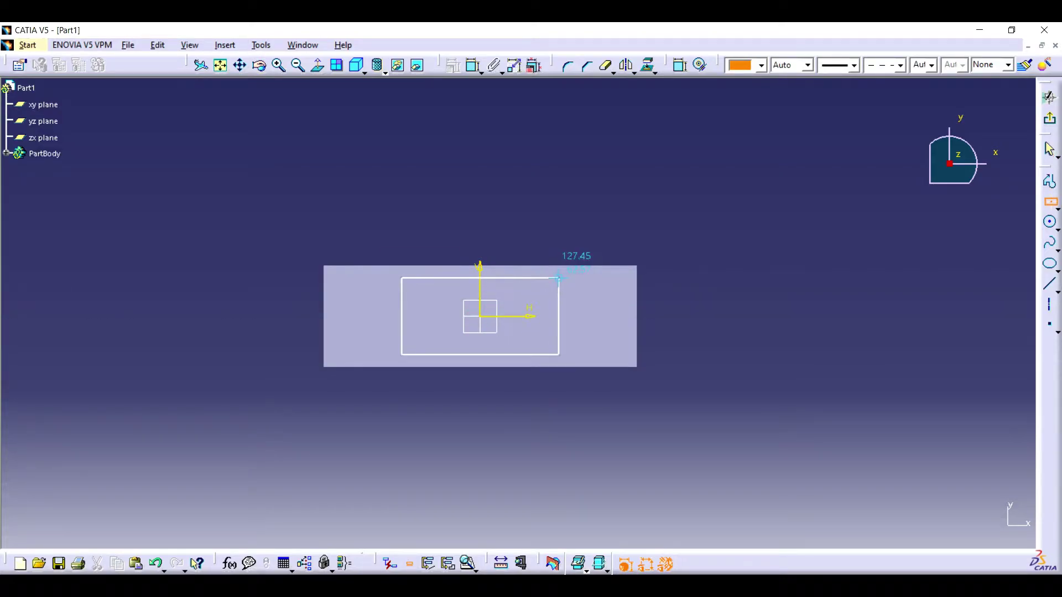
left_click(614, 285)
left_click(854, 65)
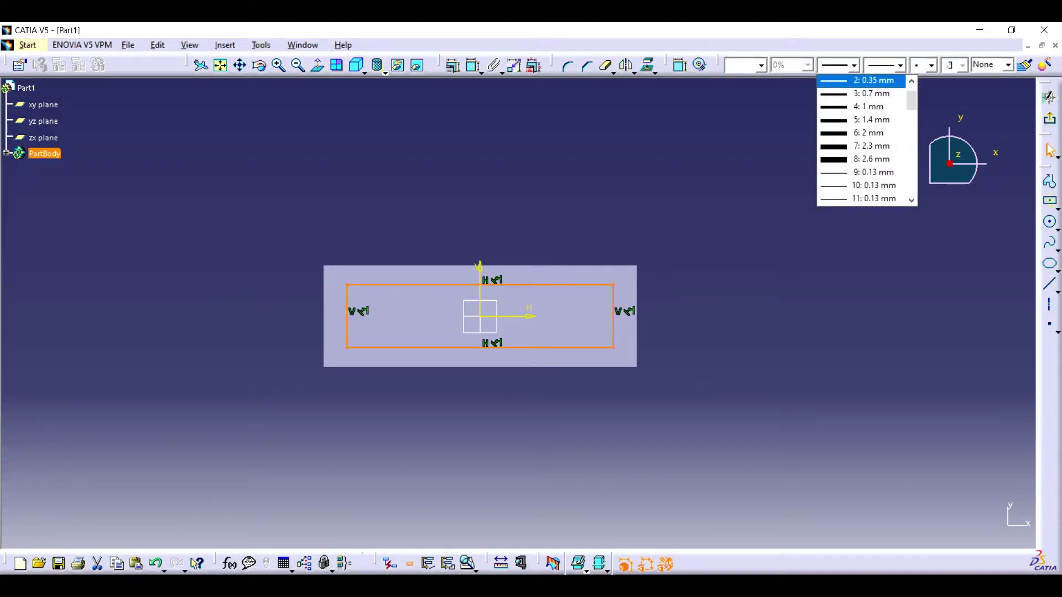
left_click(900, 65)
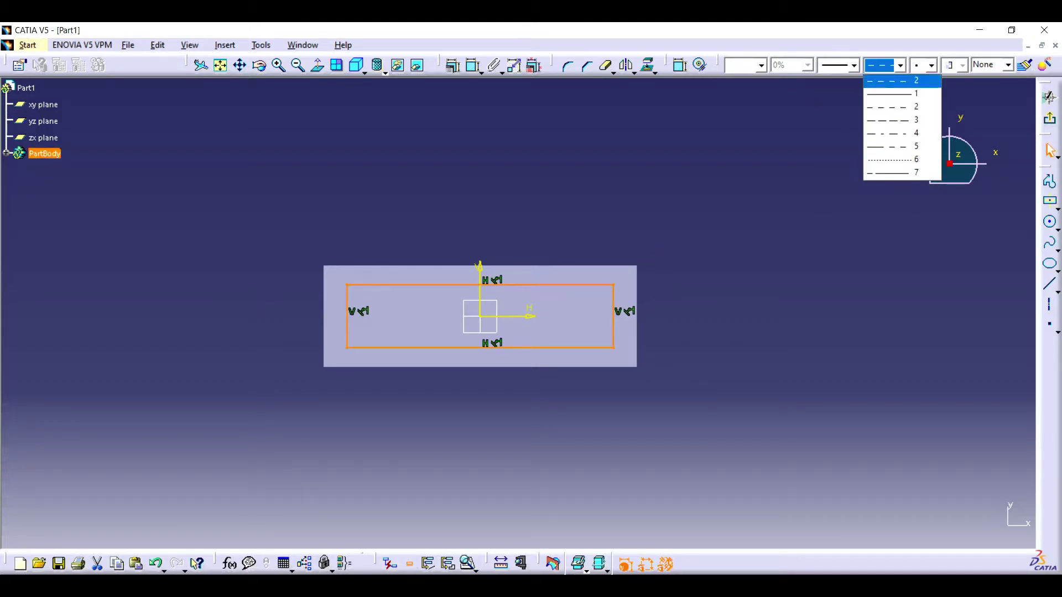
left_click(884, 107)
key("Escape")
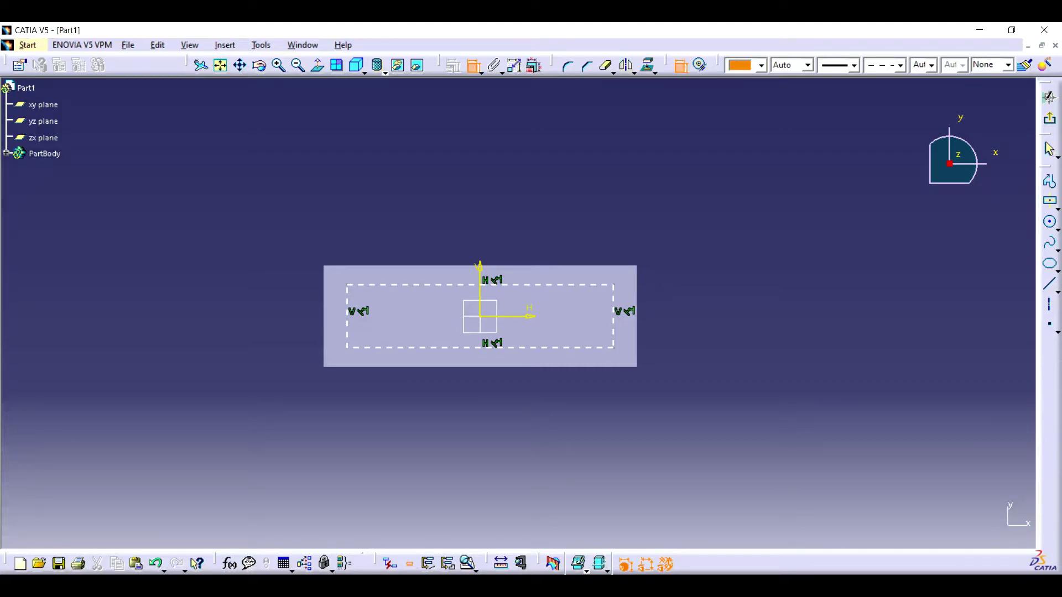
Step: Offset the dashed rectangle's top and right lines 10.16 from the block outline
left_click(479, 266)
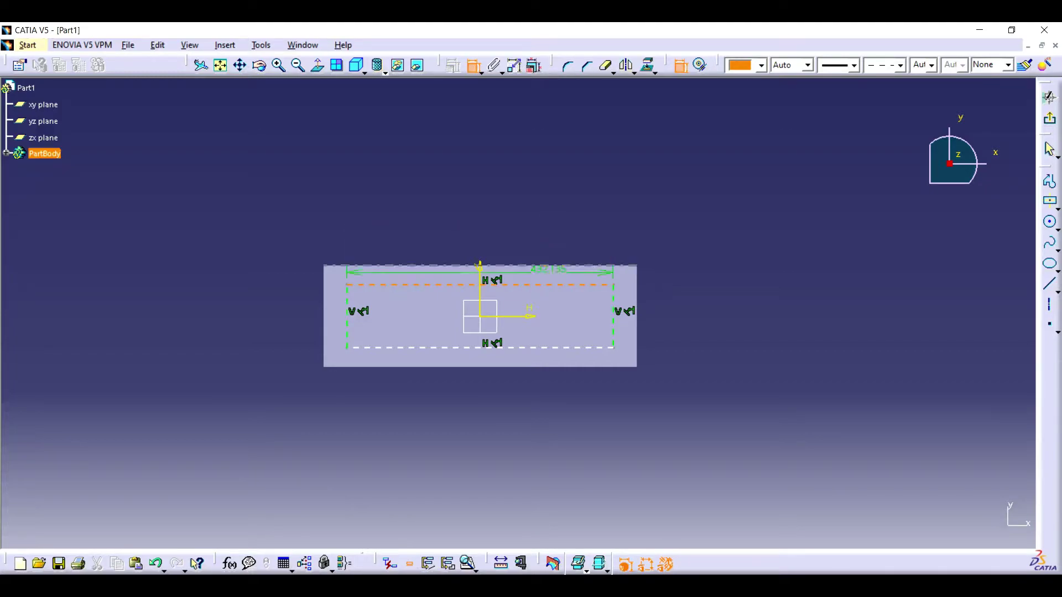
left_click(553, 285)
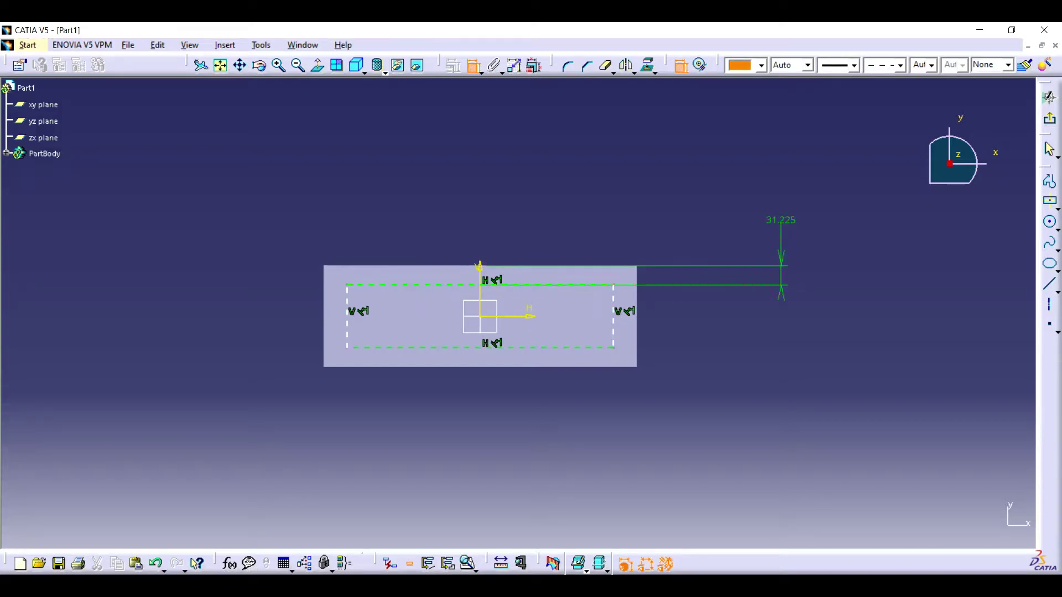
double_click(777, 222)
type("10.1")
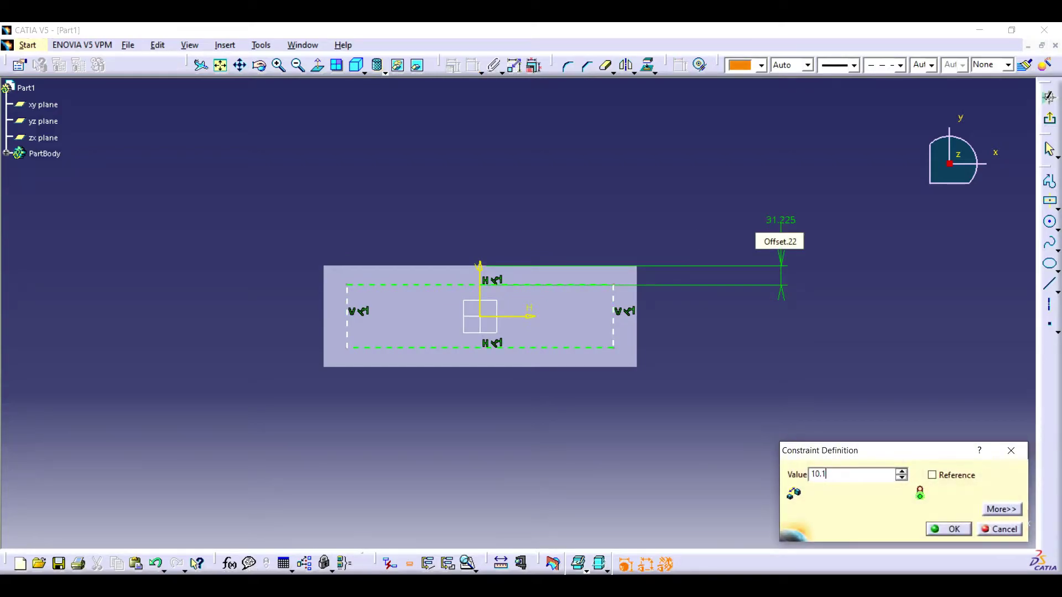
type("6mm")
key("Return")
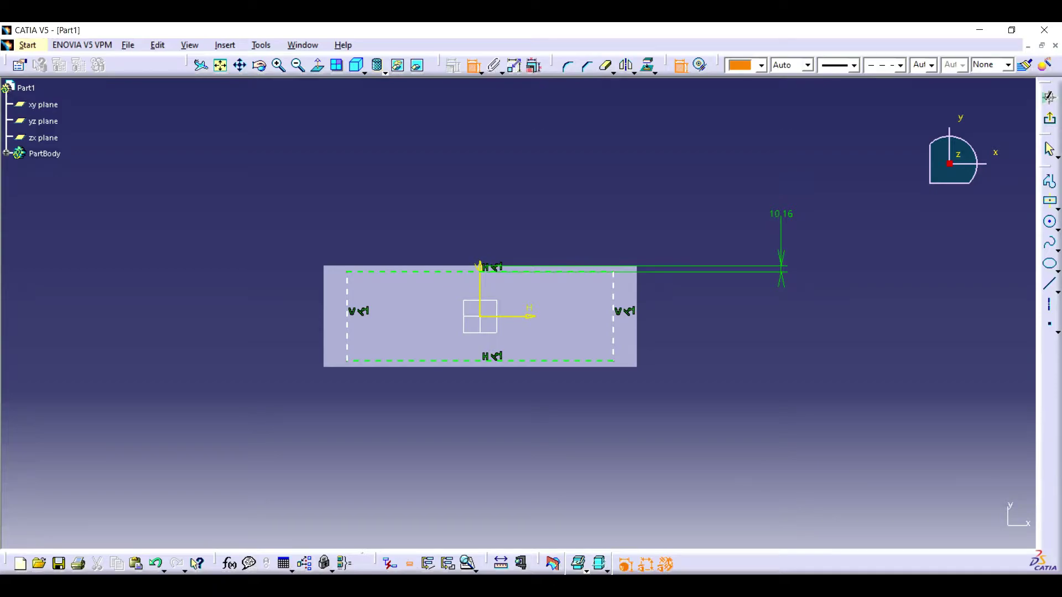
left_click(636, 331)
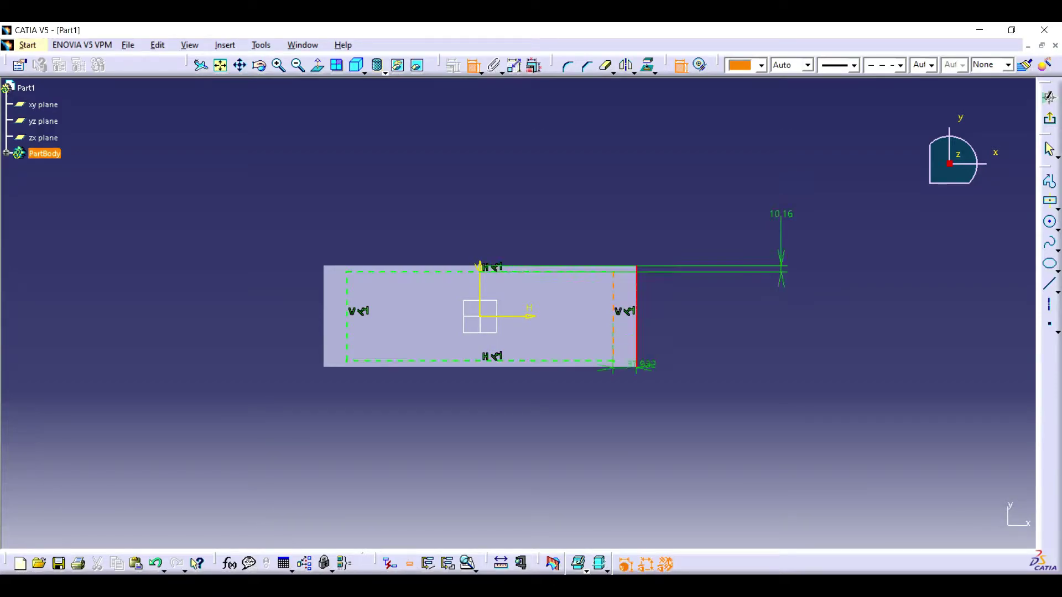
left_click(642, 447)
double_click(651, 447)
type("1")
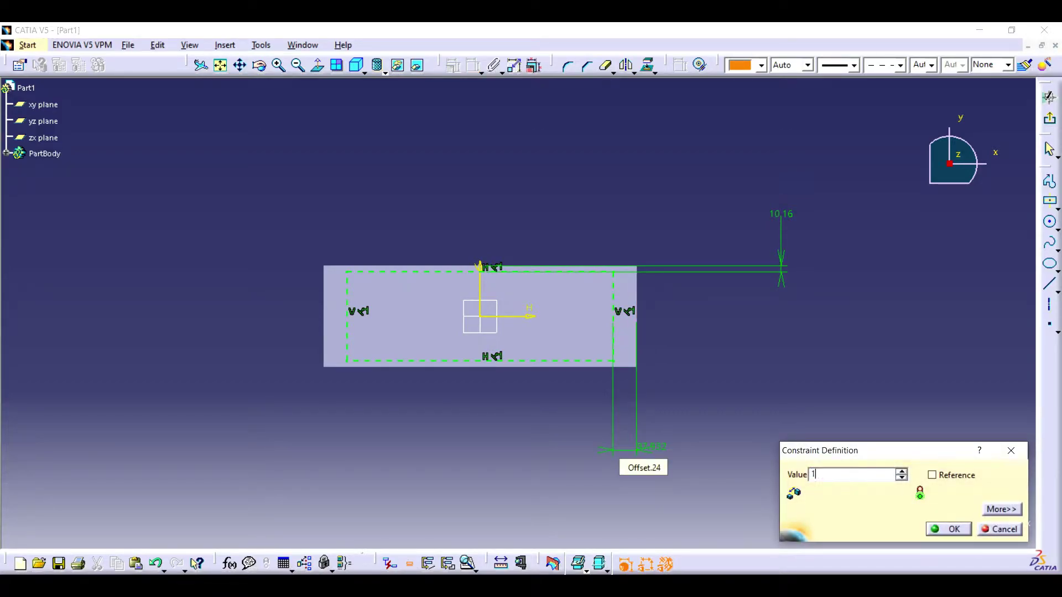
type("0.16mm")
key("Return")
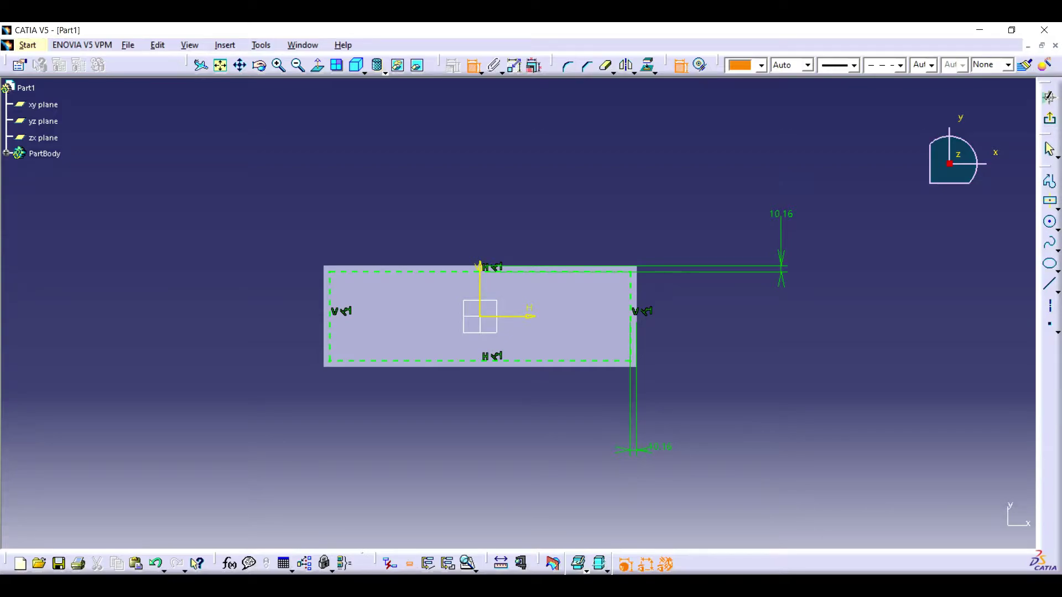
left_click(1049, 325)
Step: Place two points each on the rectangle's top and bottom lines and dimension the top-right point
left_click(410, 360)
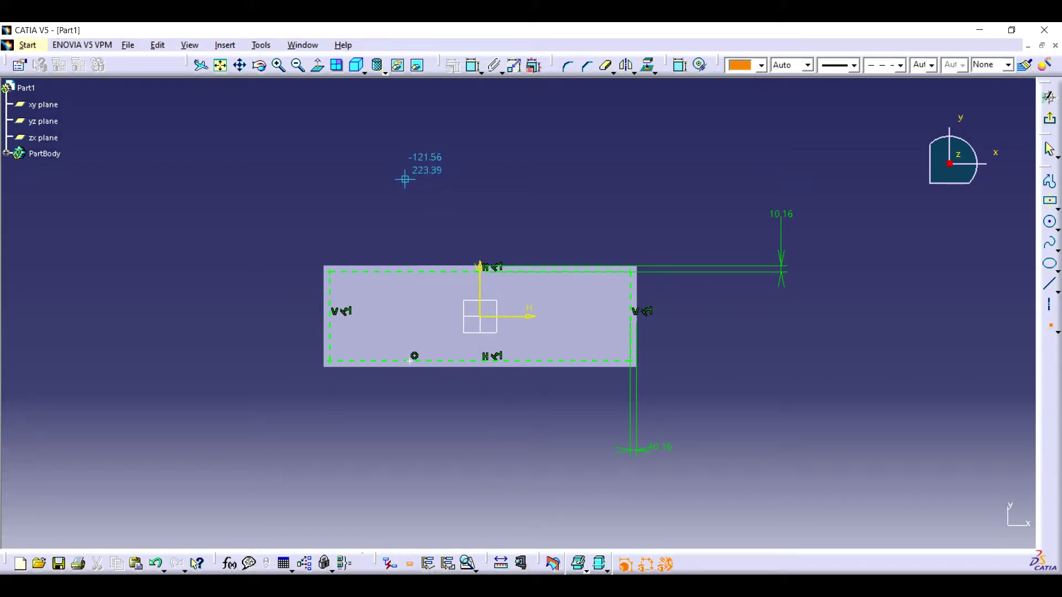
left_click(423, 272)
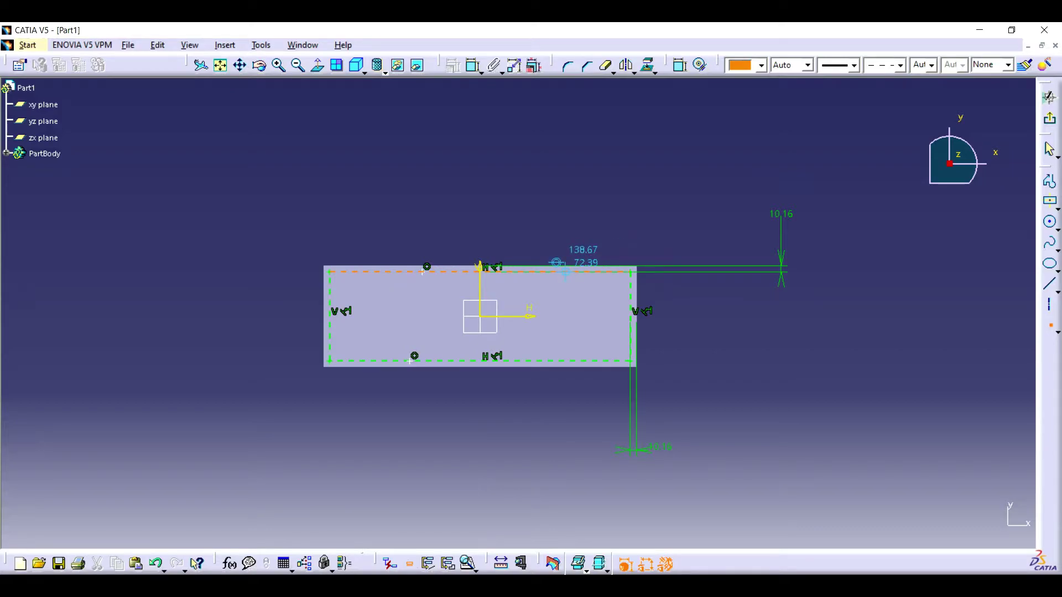
left_click(565, 271)
left_click(591, 361)
key("Escape")
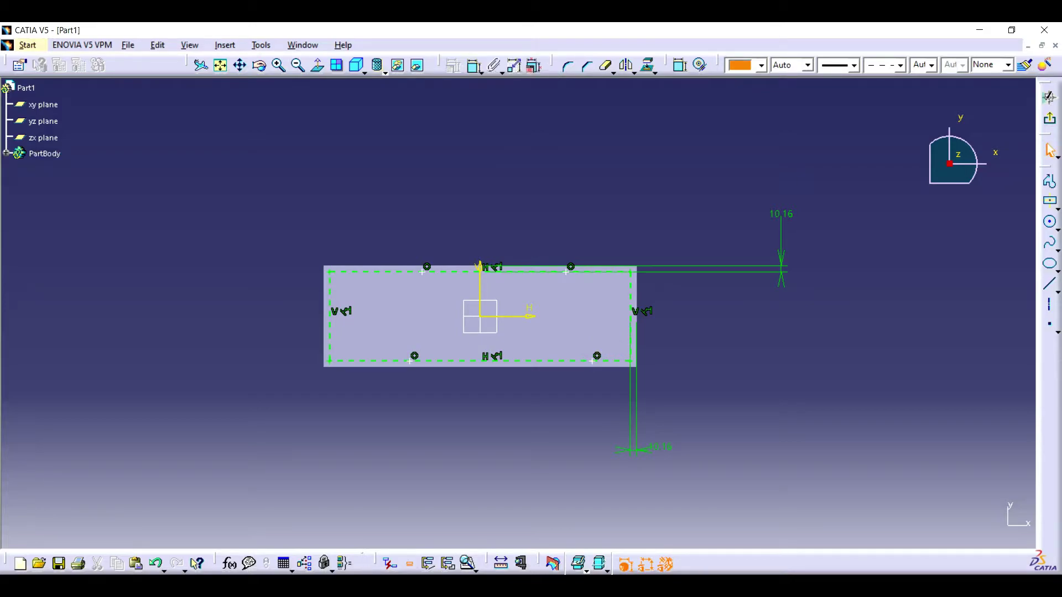
left_click(566, 271)
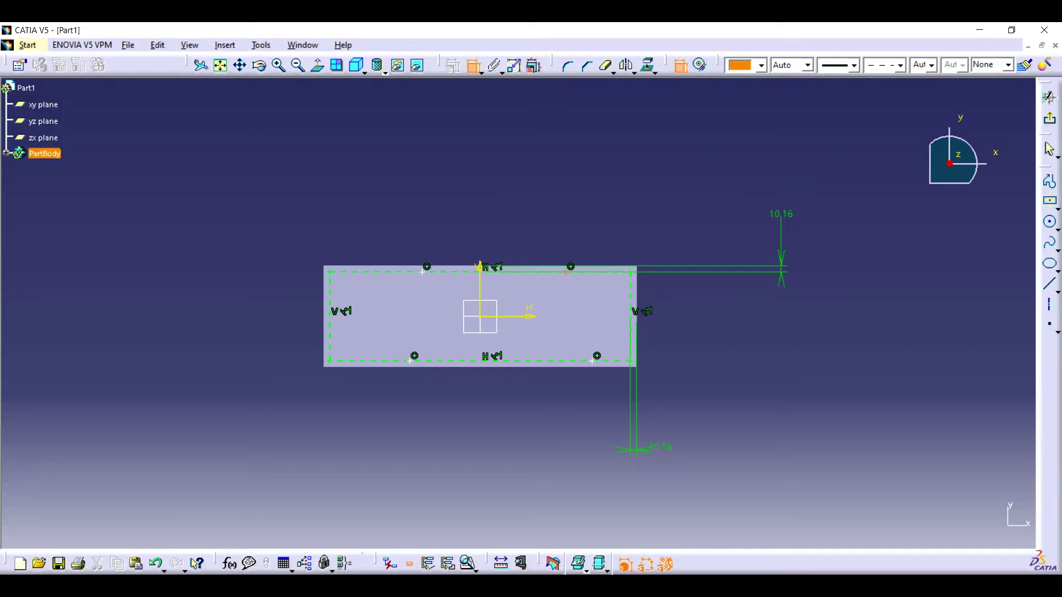
left_click(630, 277)
Step: Set the right-side point distances to 86.37 (top) and 148.13 (bottom)
double_click(628, 198)
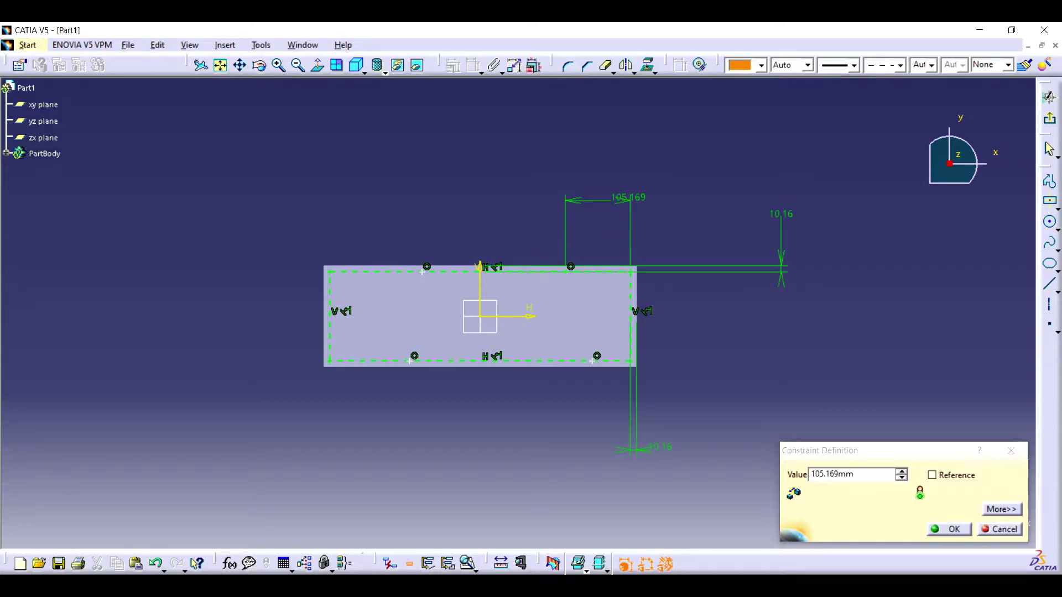
type("86")
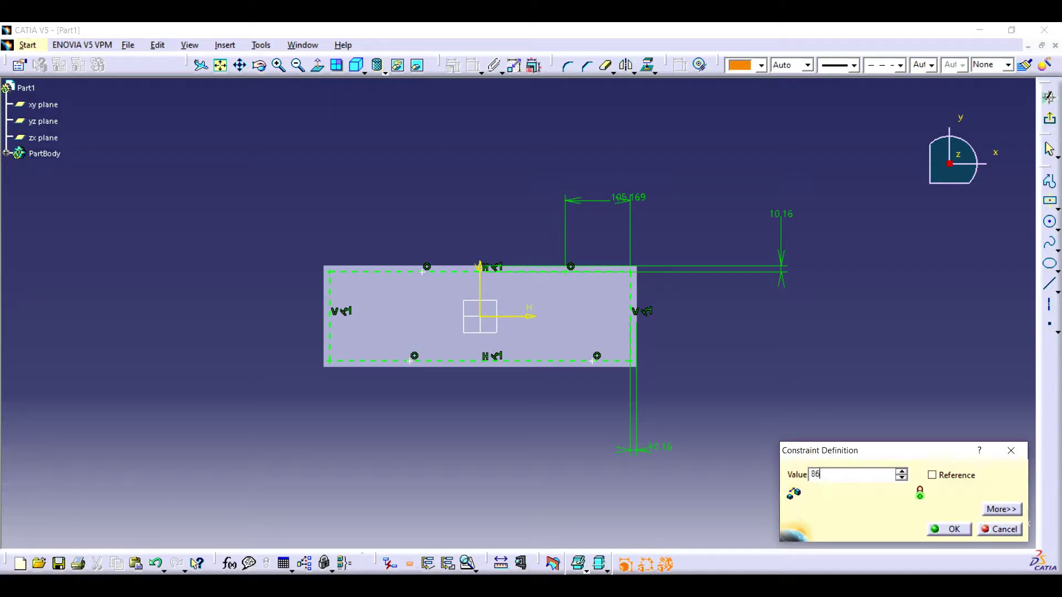
type(".37")
key("Return")
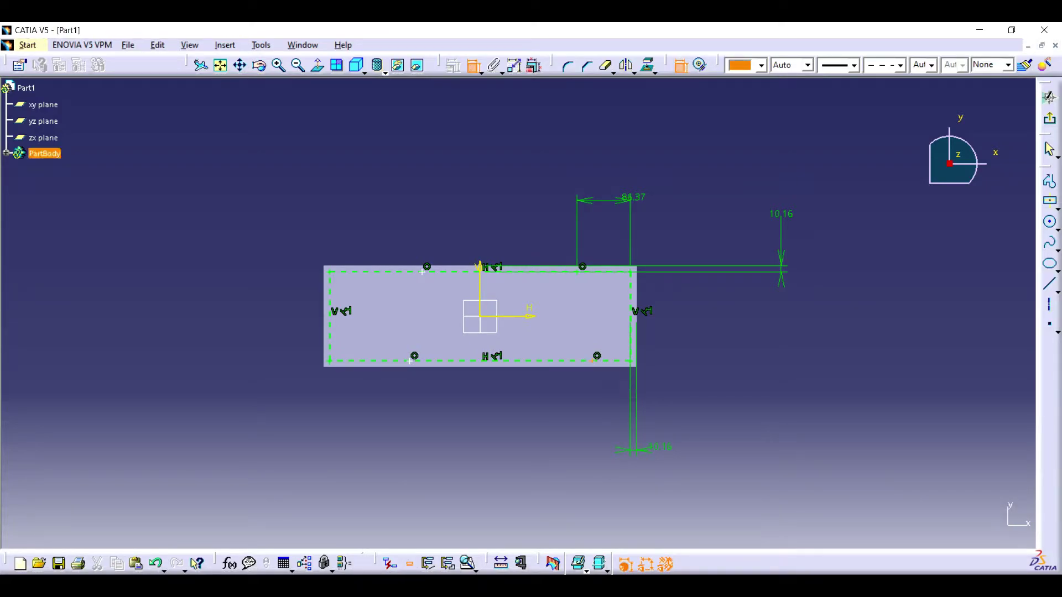
left_click(591, 361)
double_click(578, 449)
type("1")
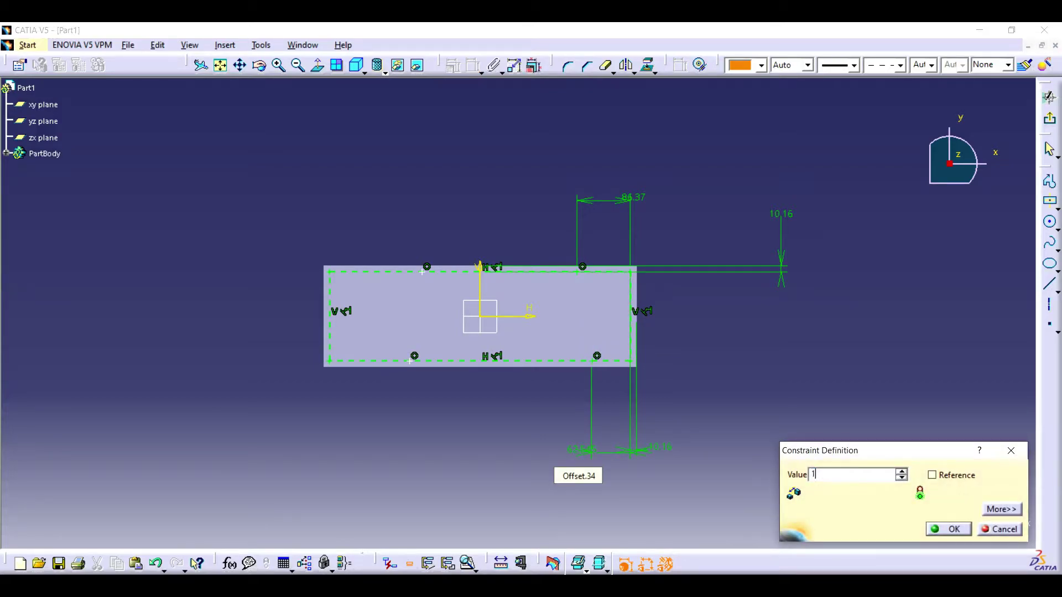
type("48.")
type("13")
key("Return")
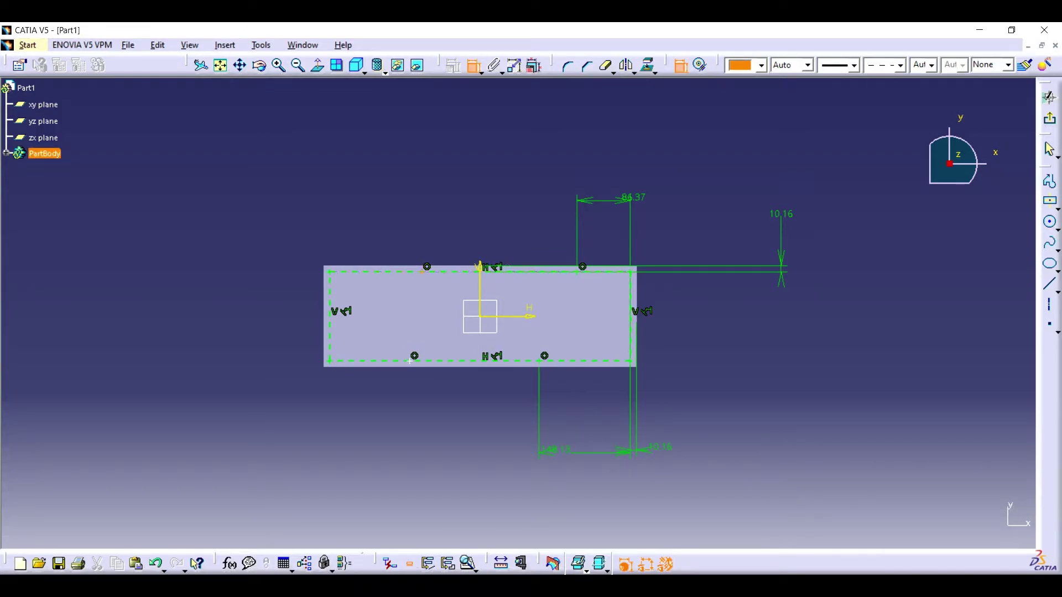
Step: Dimension the left points at 107.41 (top) and 178.61 (bottom), then exit the sketch
left_click(376, 169)
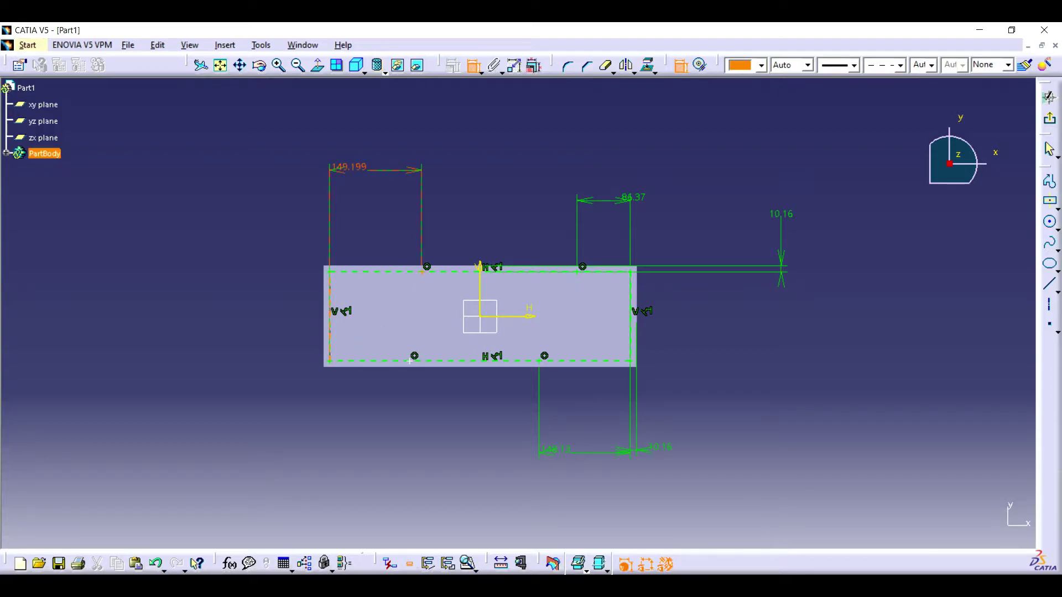
double_click(348, 166)
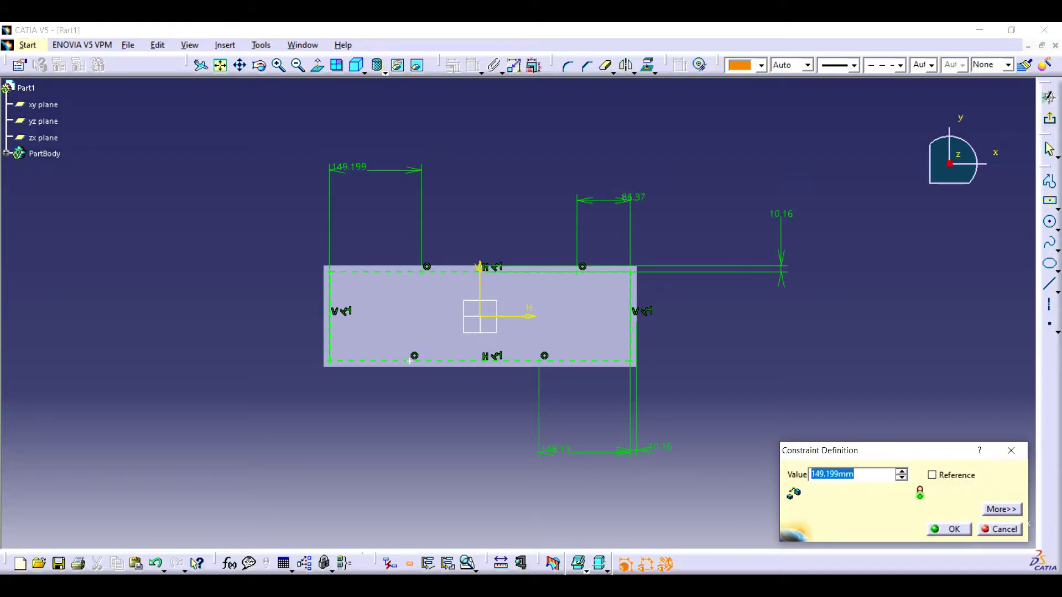
type("107.")
type("41")
key("Return")
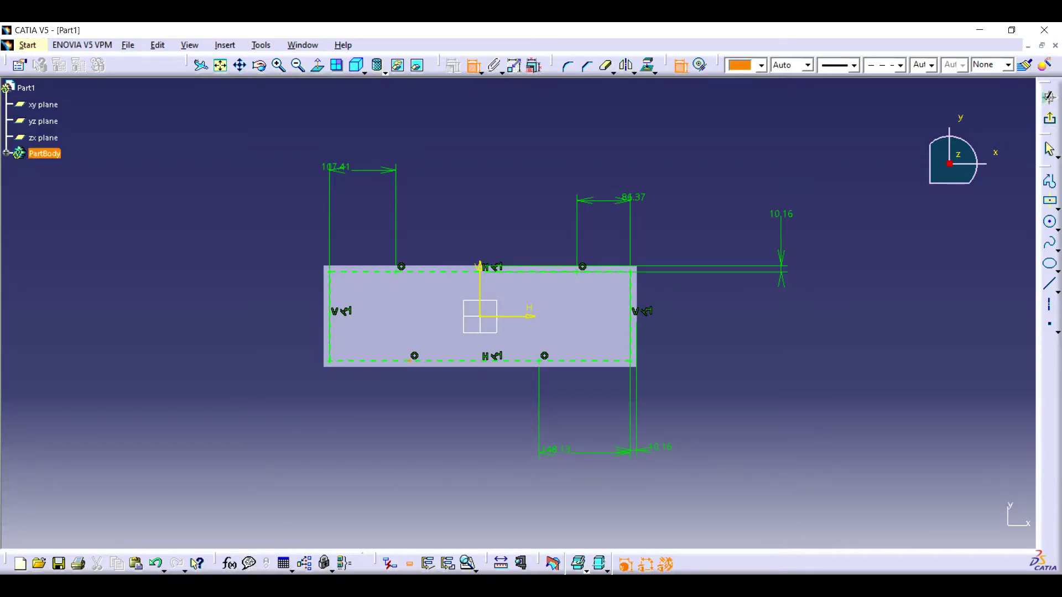
left_click(329, 354)
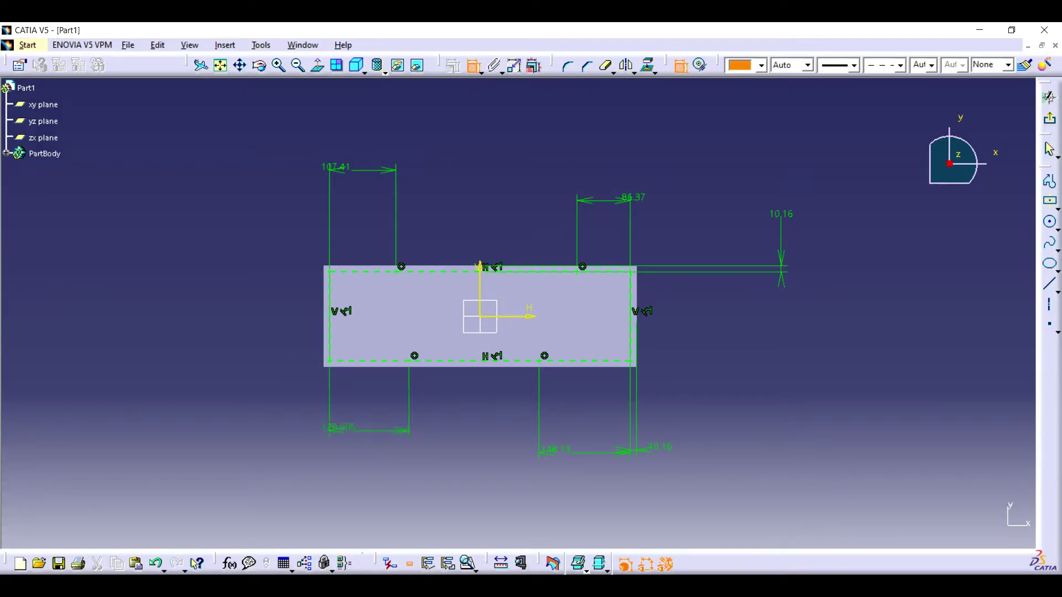
double_click(339, 428)
type("178")
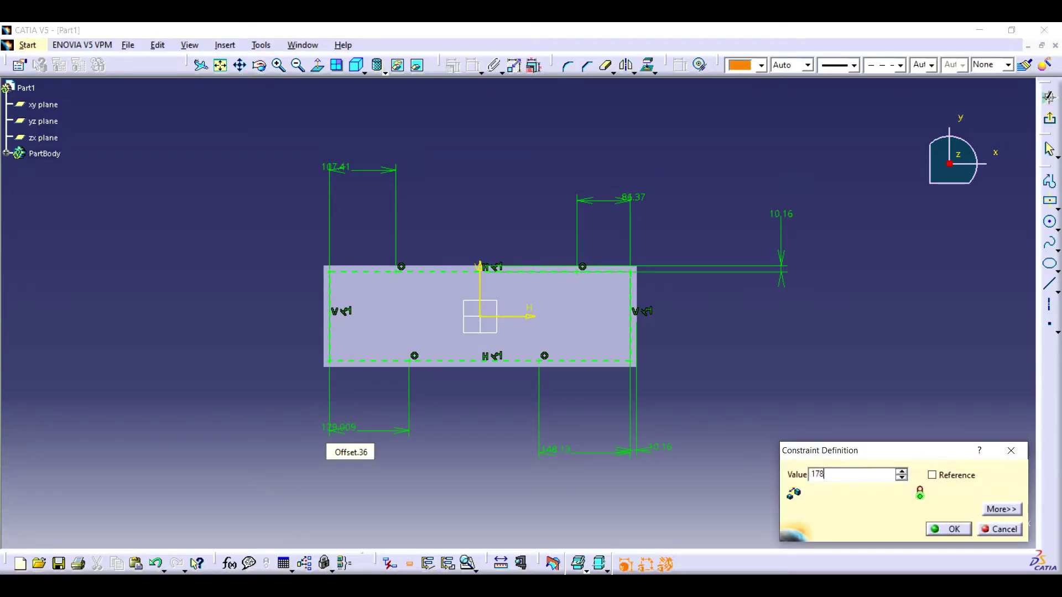
type(".61")
key("Return")
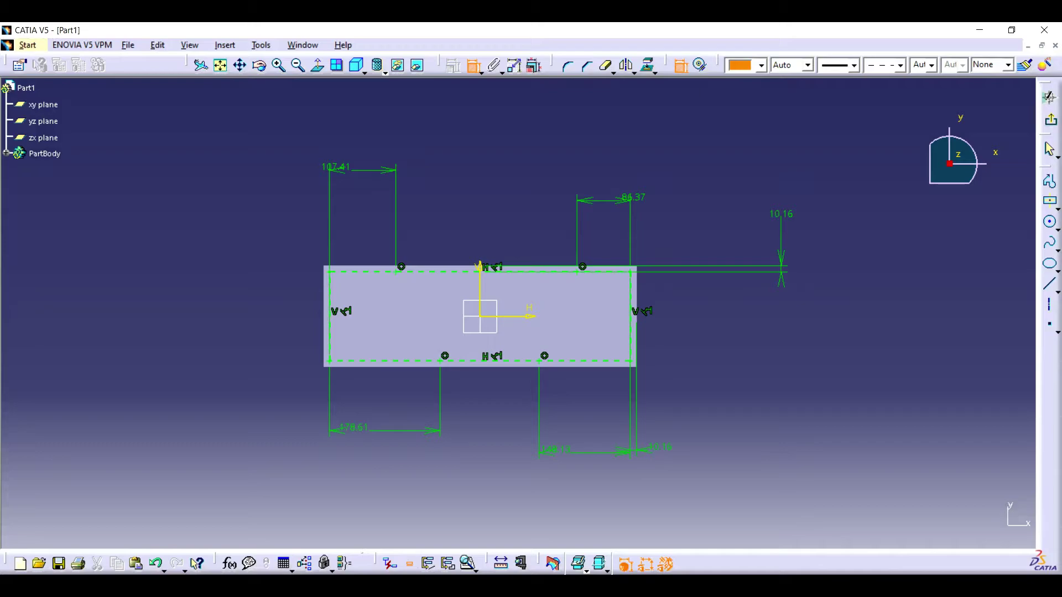
left_click(1049, 120)
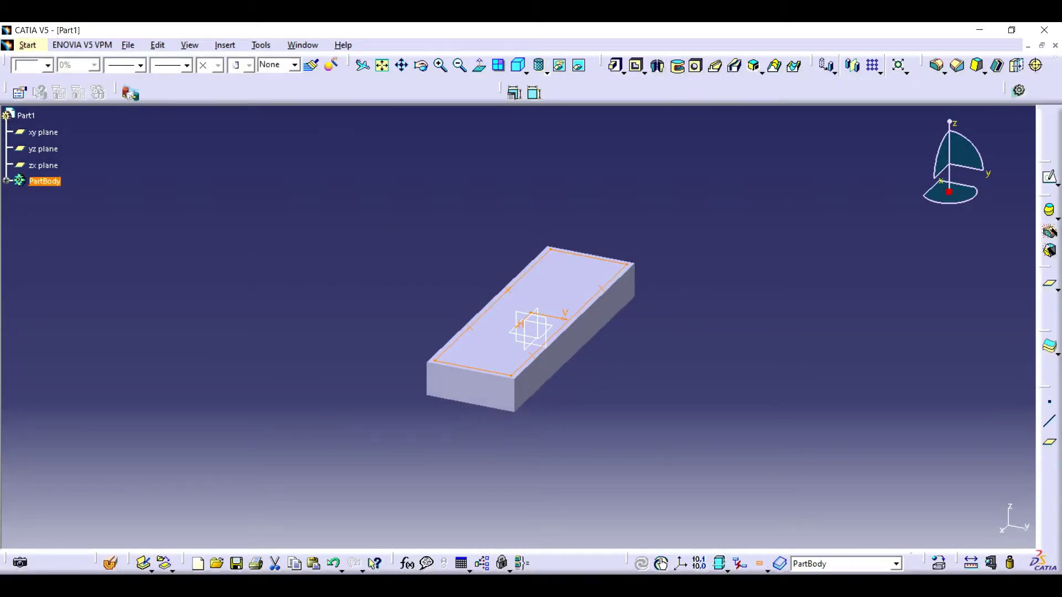
Step: Select the top face for a hole and set the Length unit to Inch in Options
left_click(696, 66)
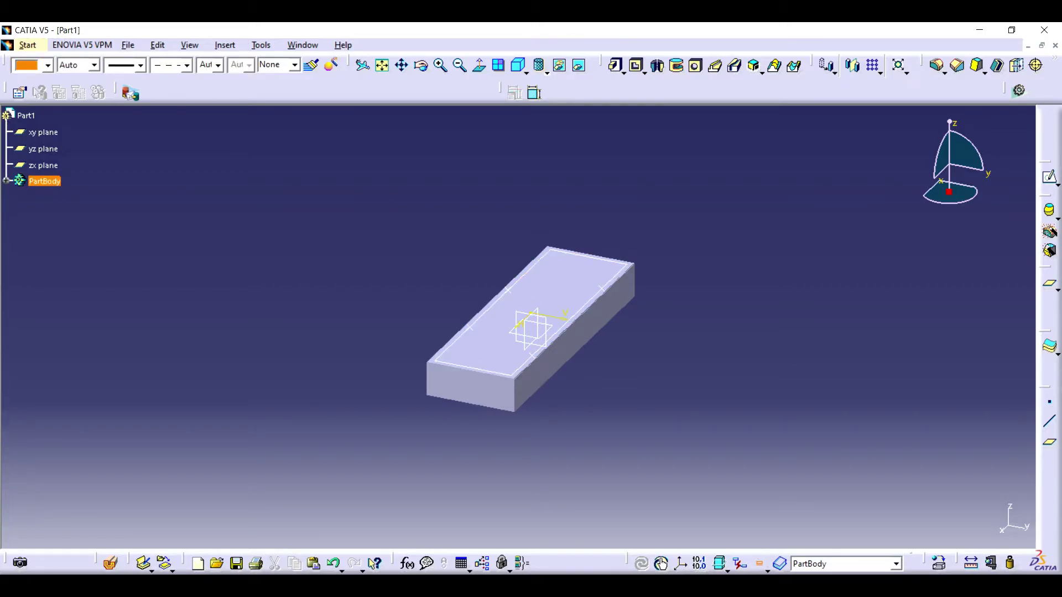
left_click(470, 369)
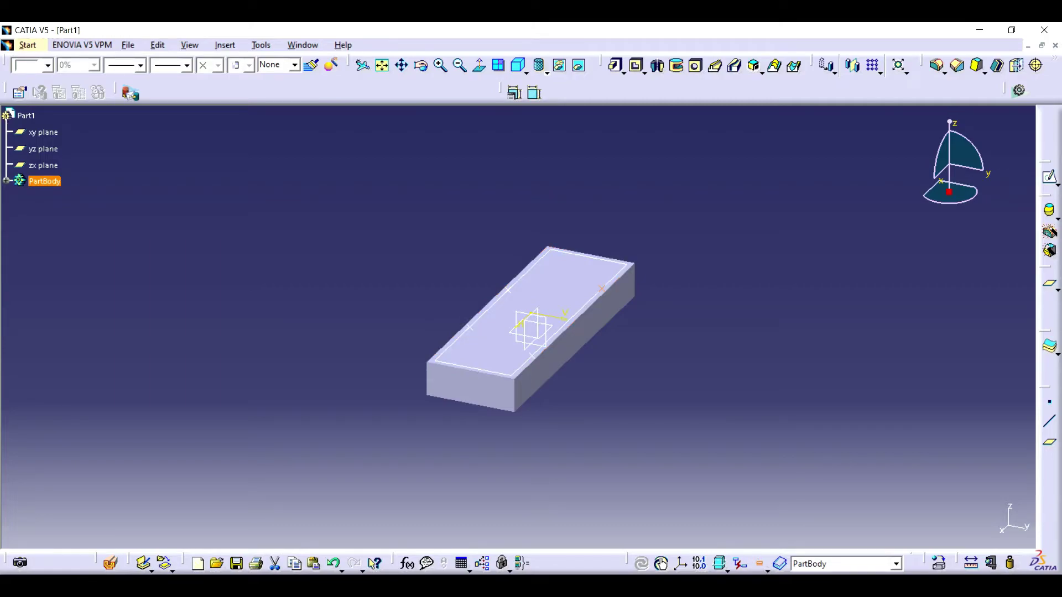
left_click(696, 66)
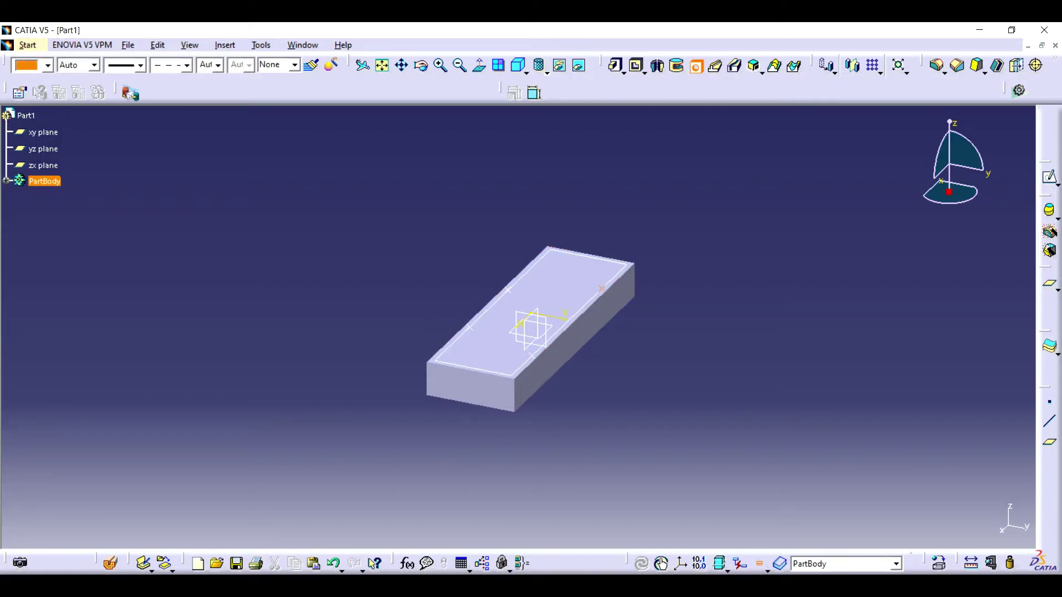
left_click(261, 45)
left_click(299, 325)
left_click(587, 326)
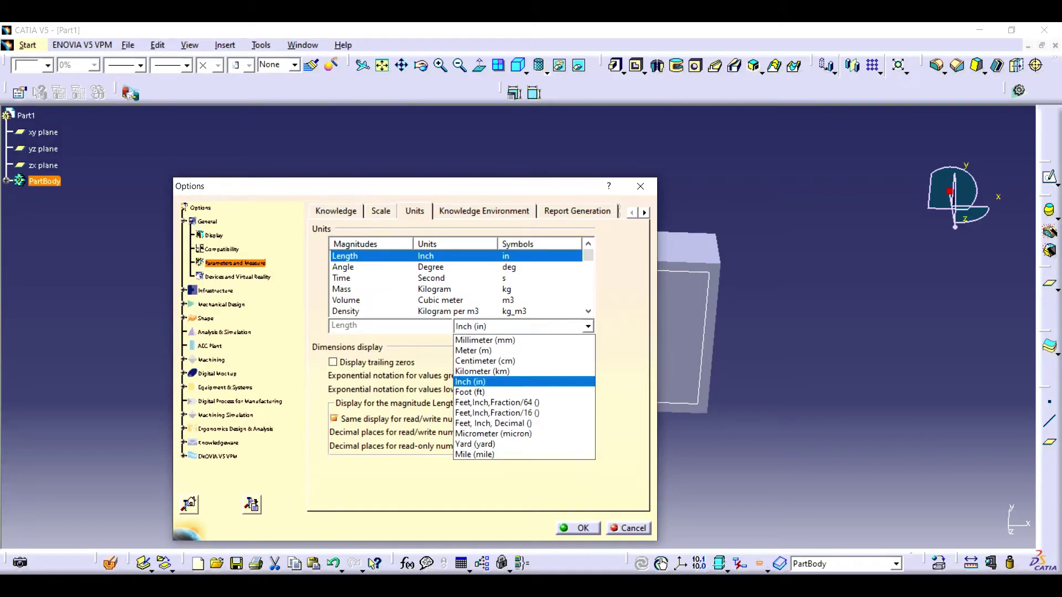
left_click(470, 338)
left_click(578, 527)
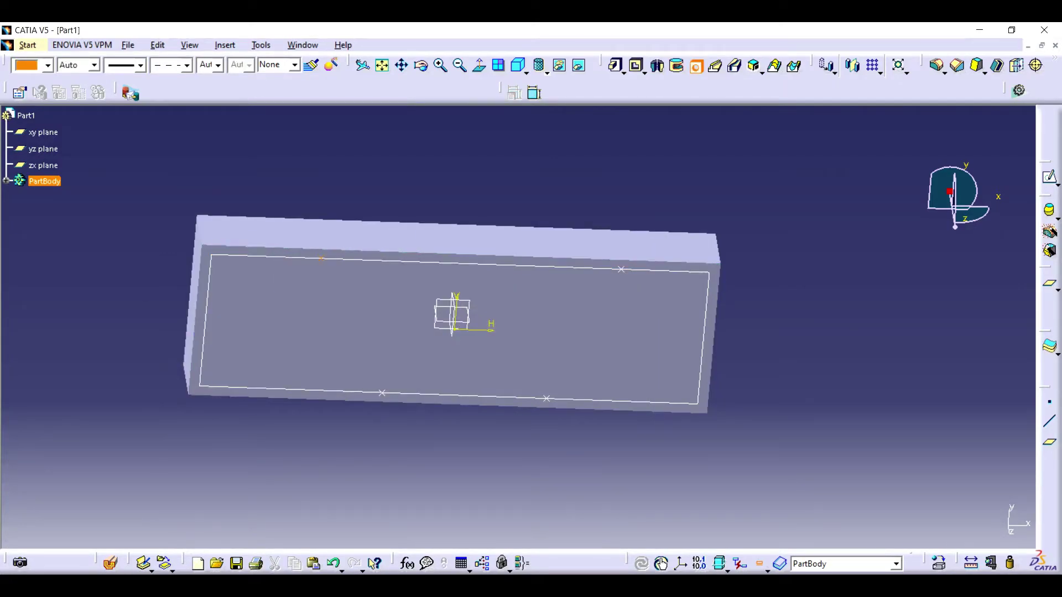
Step: Place a hole on the top face with 2.5 in depth and 0.266 in diameter
left_click(322, 257)
key("Tab")
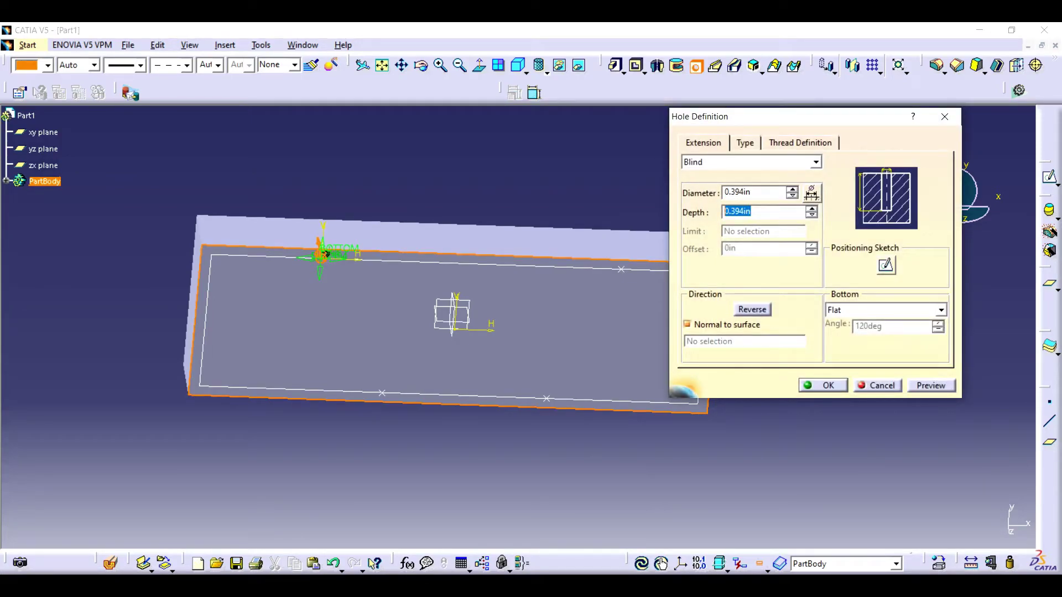
type("2.5")
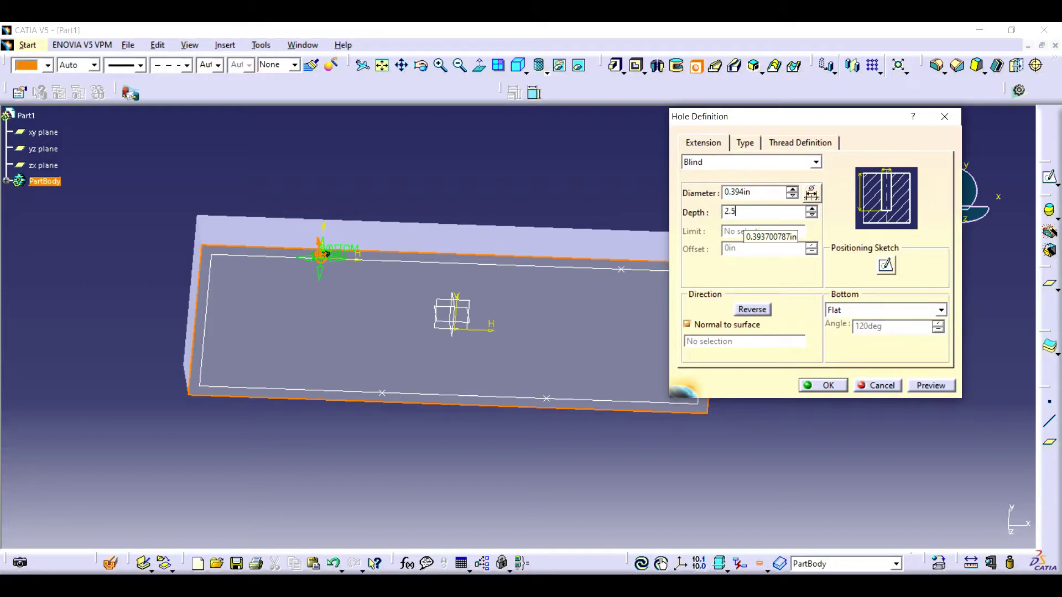
key("Return")
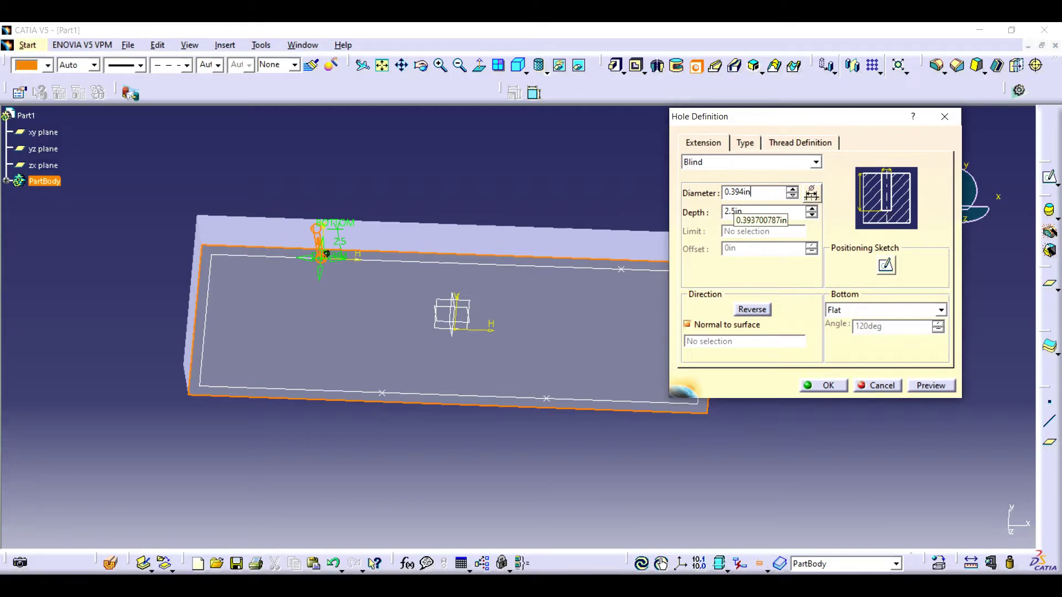
key("shift+Home")
type("0.")
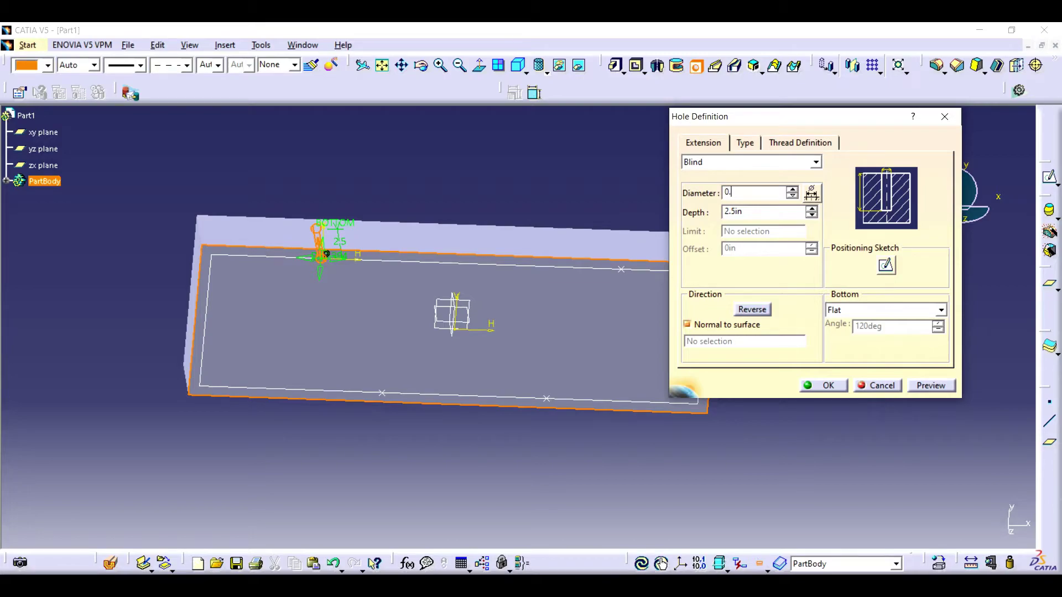
type("2")
type("996")
key("BackSpace")
key("BackSpace")
key("BackSpace")
type("2")
type("66in")
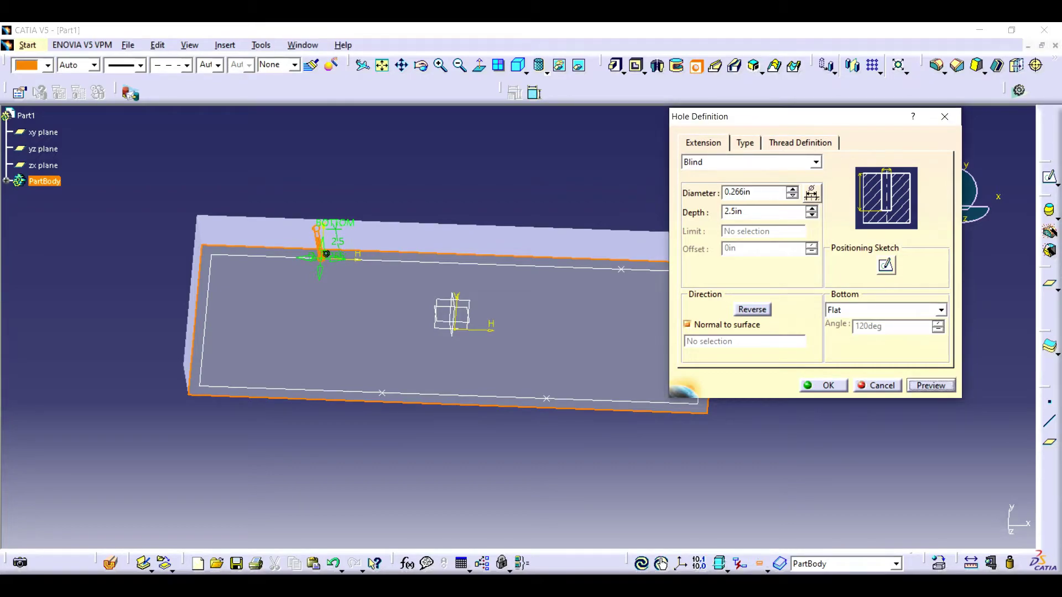
Step: Make the hole counterbored (2 in depth, 0.875 in diameter), create it, and save
left_click(745, 143)
left_click(816, 162)
left_click(714, 193)
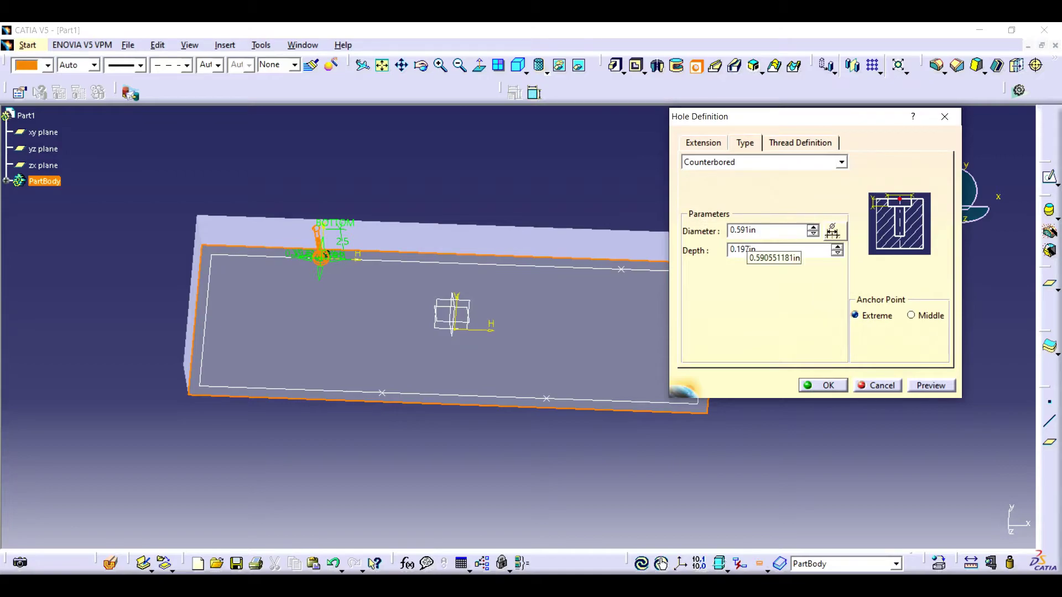
key("Tab")
type("2")
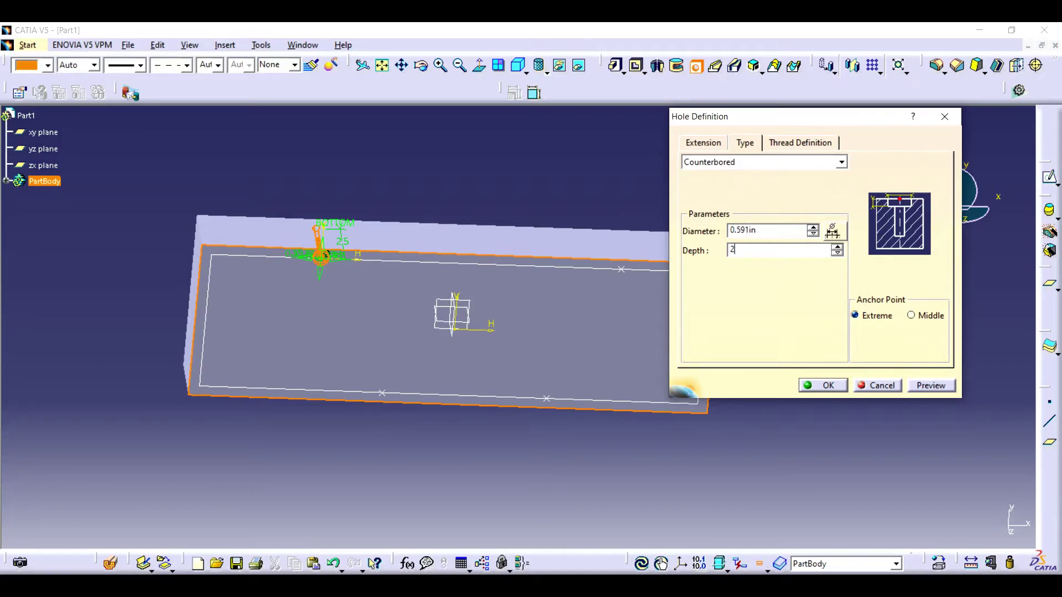
key("Return")
type("0")
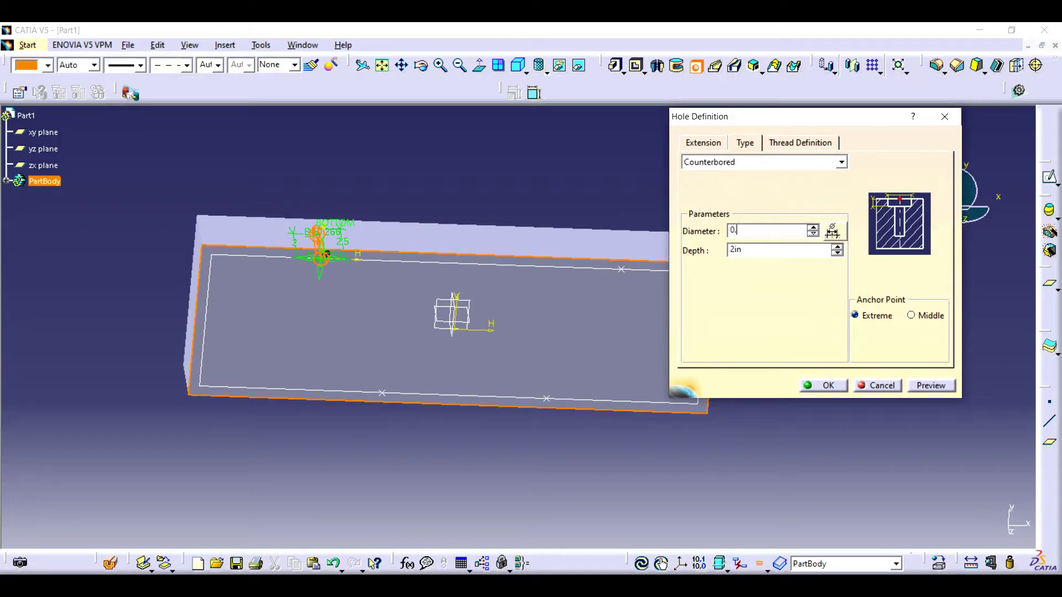
type(".875in")
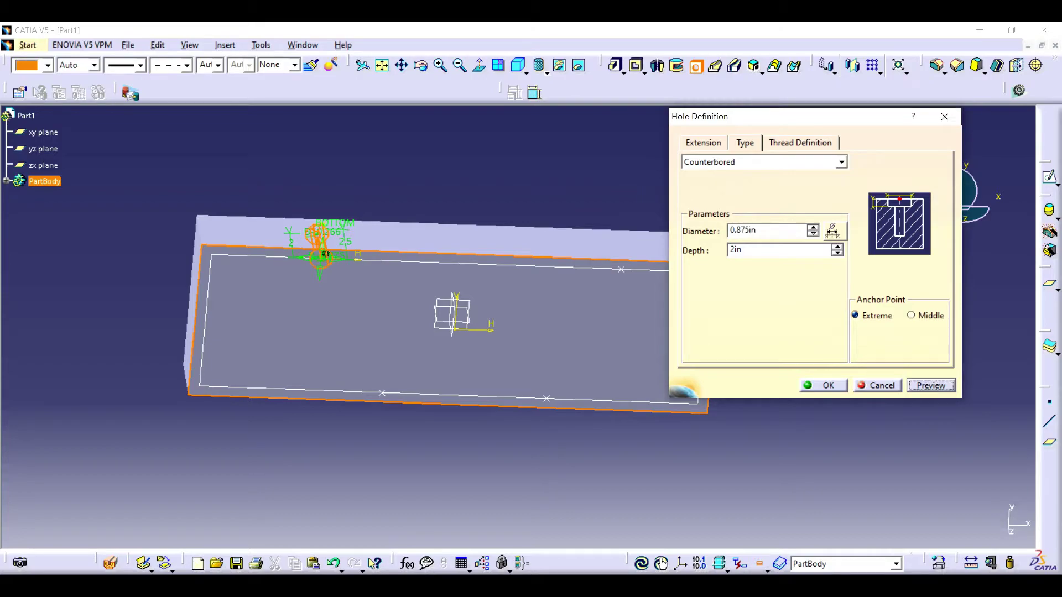
left_click(823, 385)
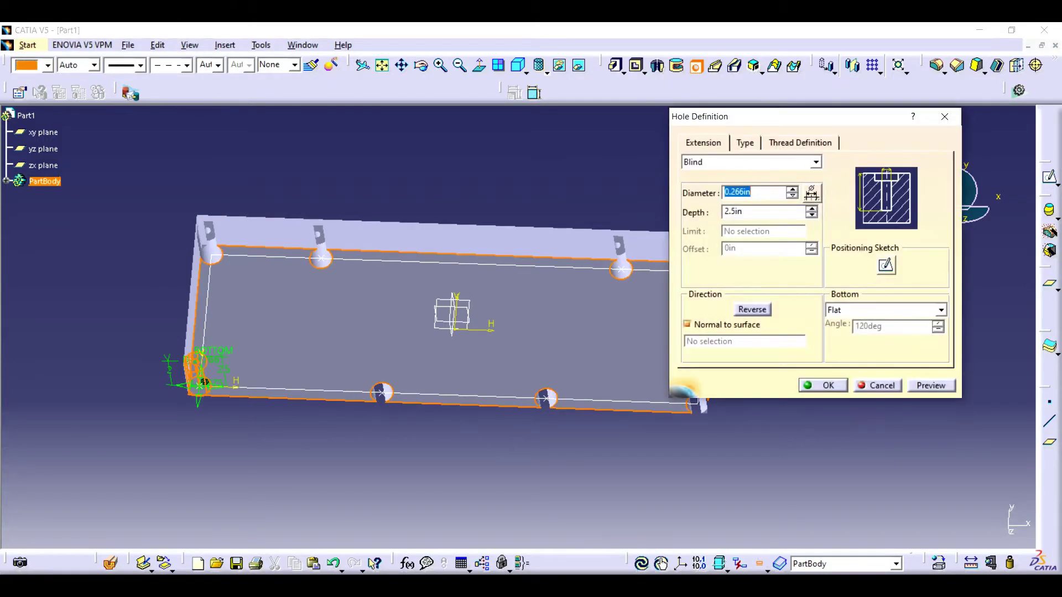
key("ctrl+s")
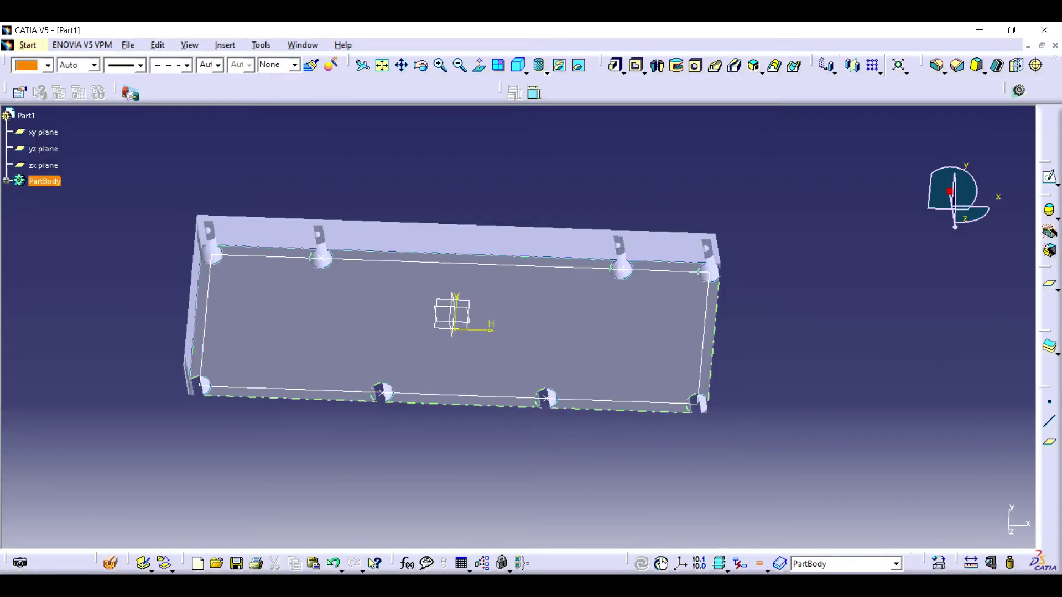
Step: Sketch an elongated slot near the top face's lower-left edge and edit its length dimension
left_click(1049, 177)
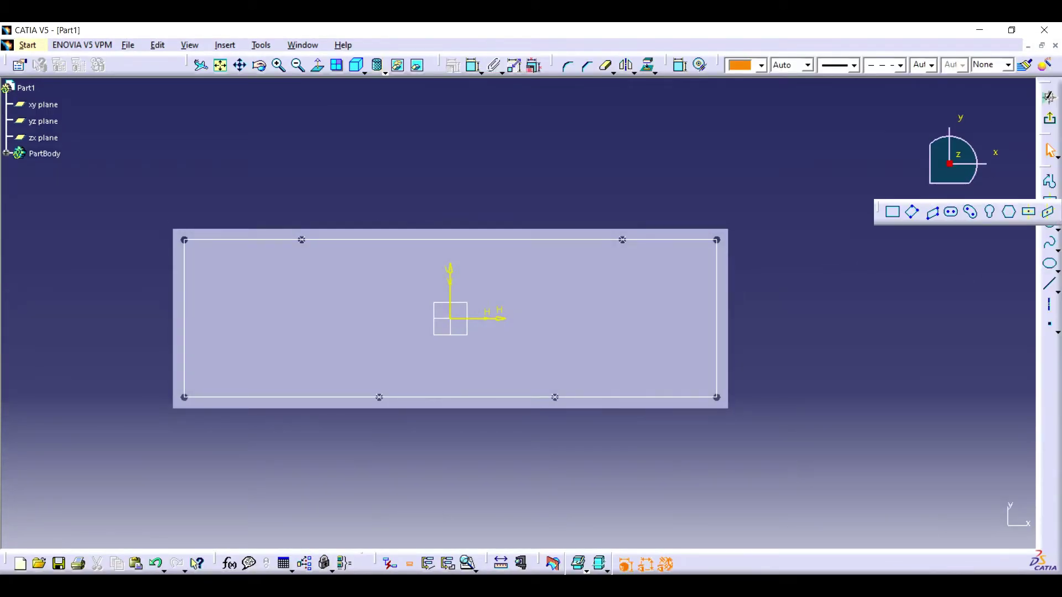
left_click(951, 212)
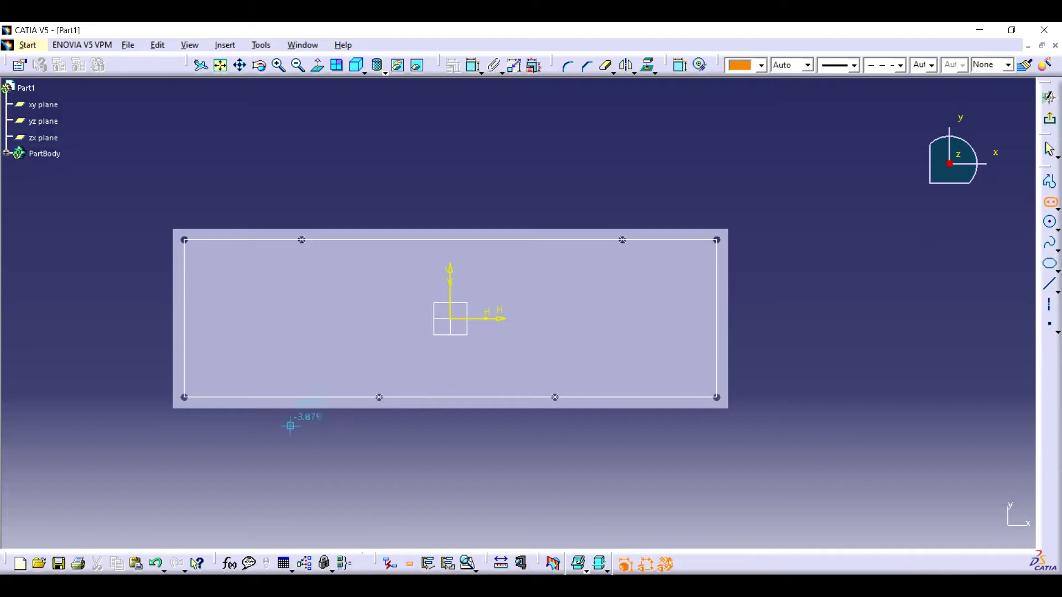
left_click(291, 366)
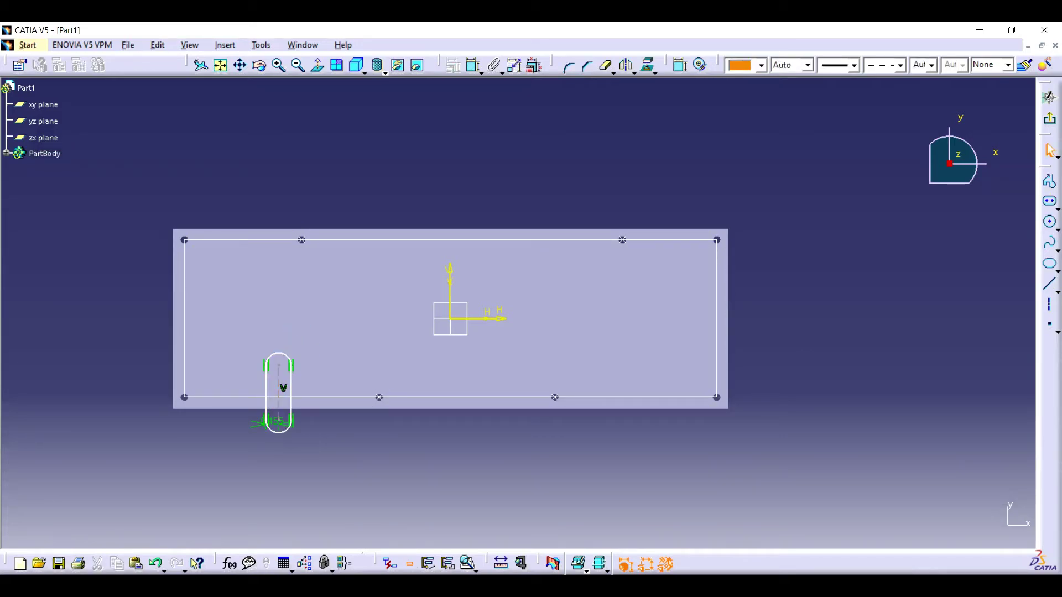
double_click(86, 423)
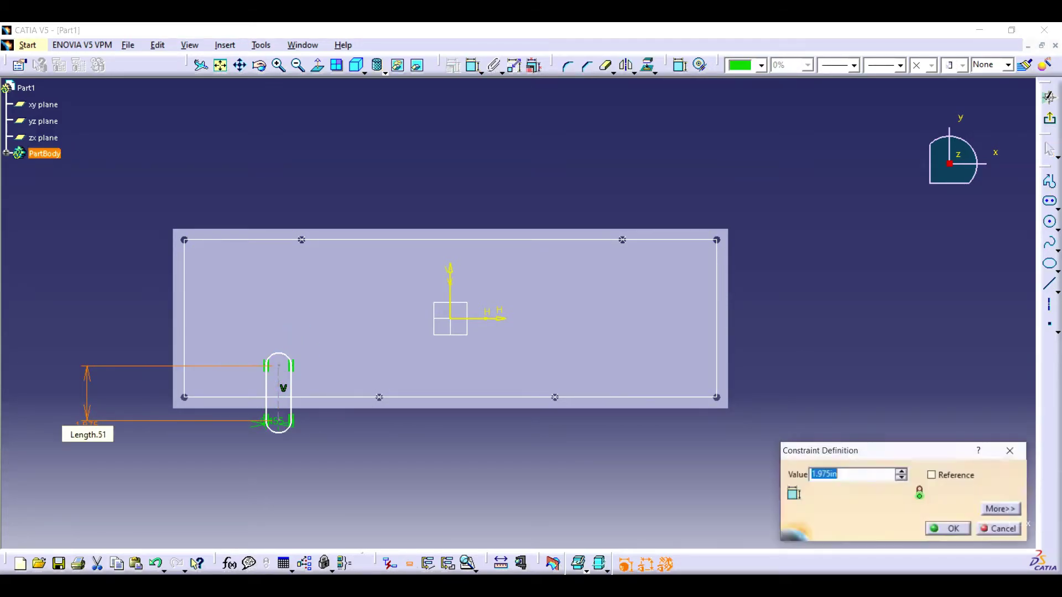
type("22.65")
key("Return")
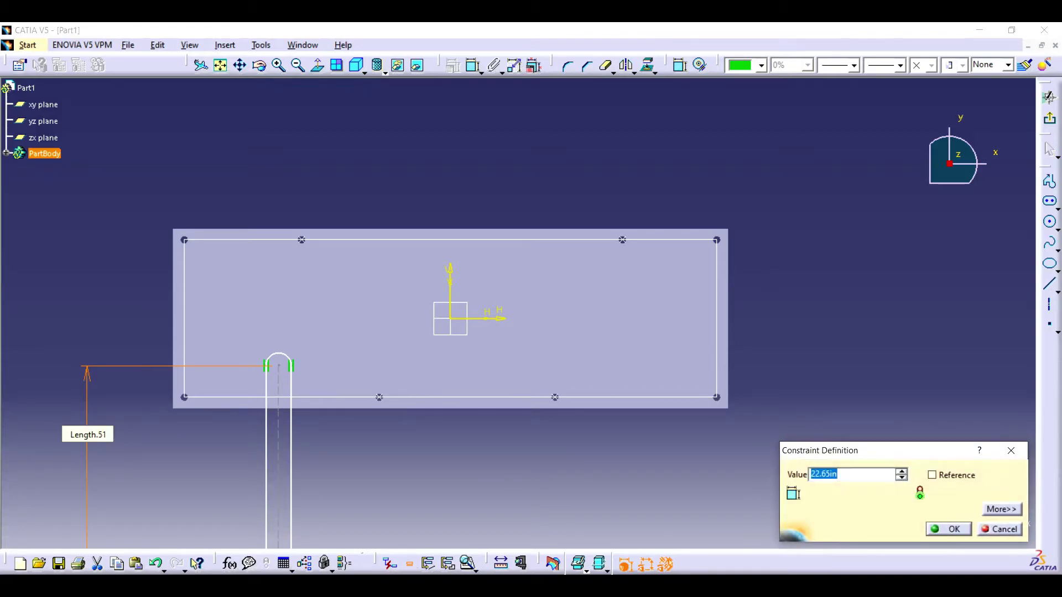
Step: Switch the Length unit to millimetres in Options and apply 22.65 as the slot's position
key("alt+i")
key("Escape")
key("alt+t")
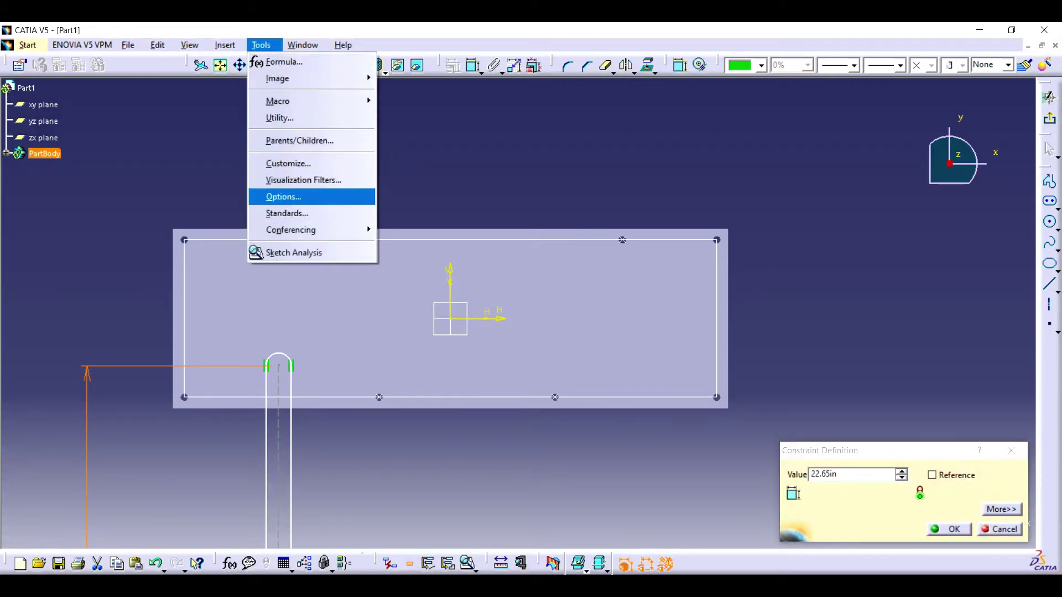
key("Return")
key("alt+Down")
key("Up")
key("Return")
key("Return")
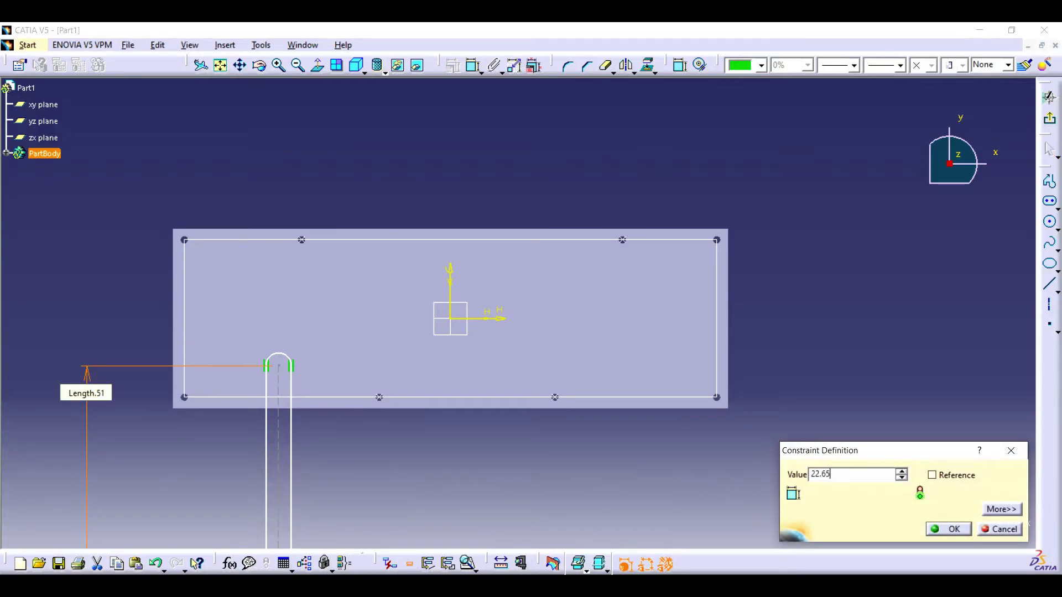
key("Return")
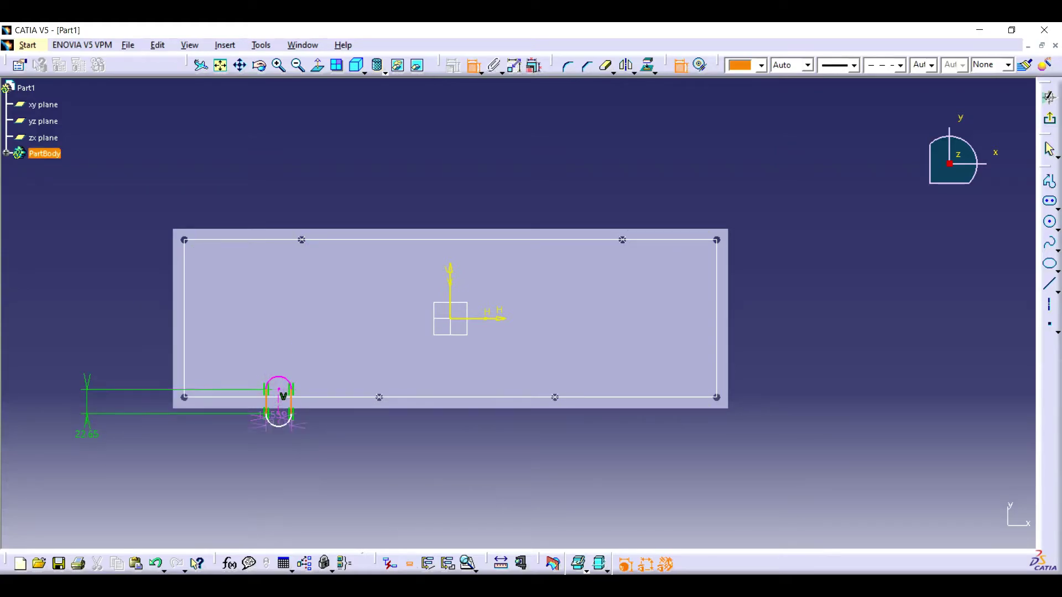
Step: Set the slot width to 40.64, then halve it to 20.32
double_click(274, 415)
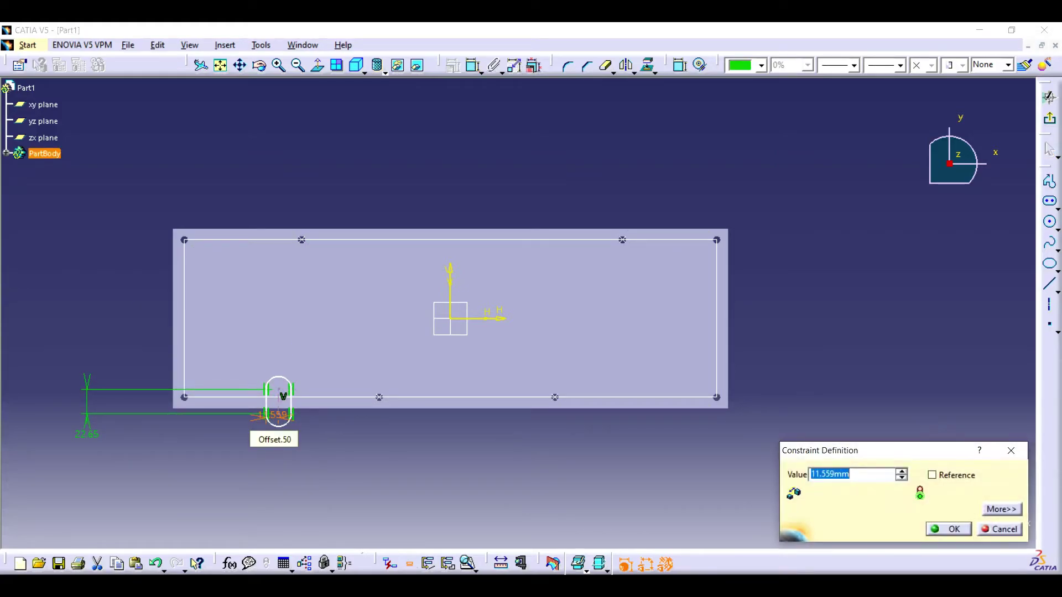
type("64")
key("Return")
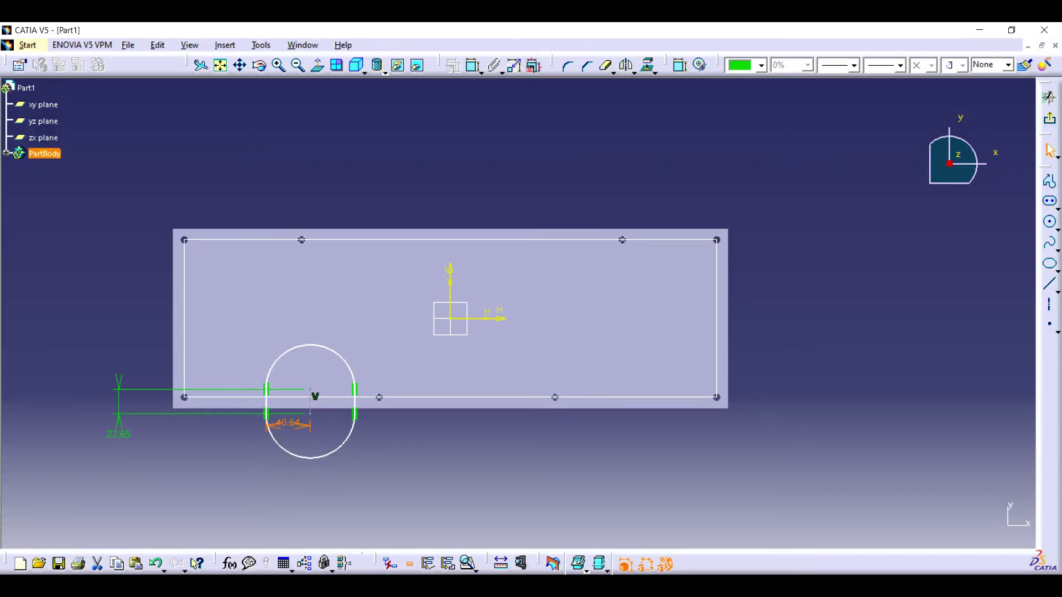
double_click(287, 423)
type("40.64/2")
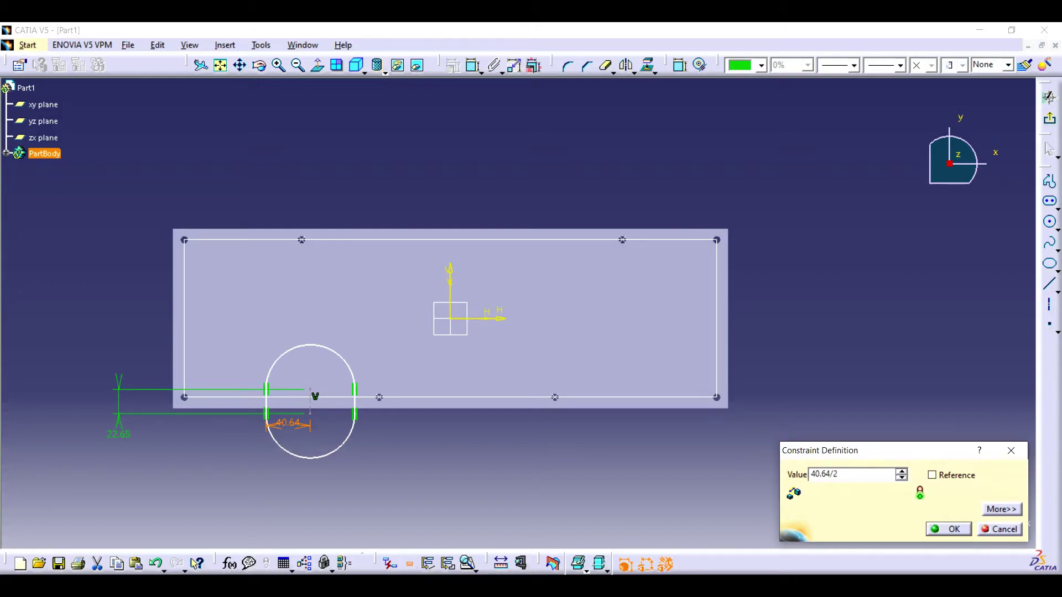
key("Return")
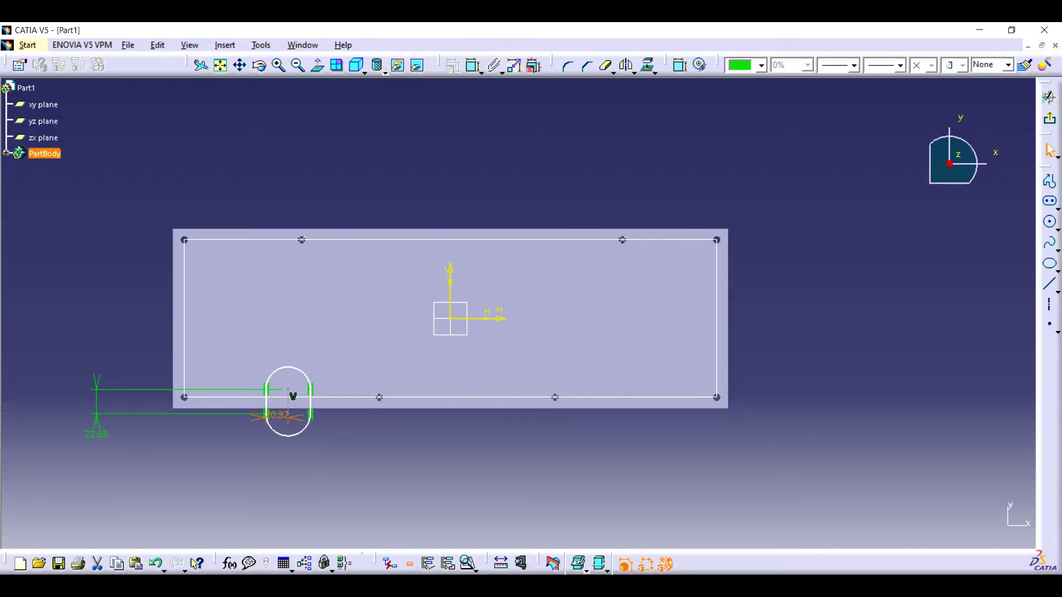
key("Escape")
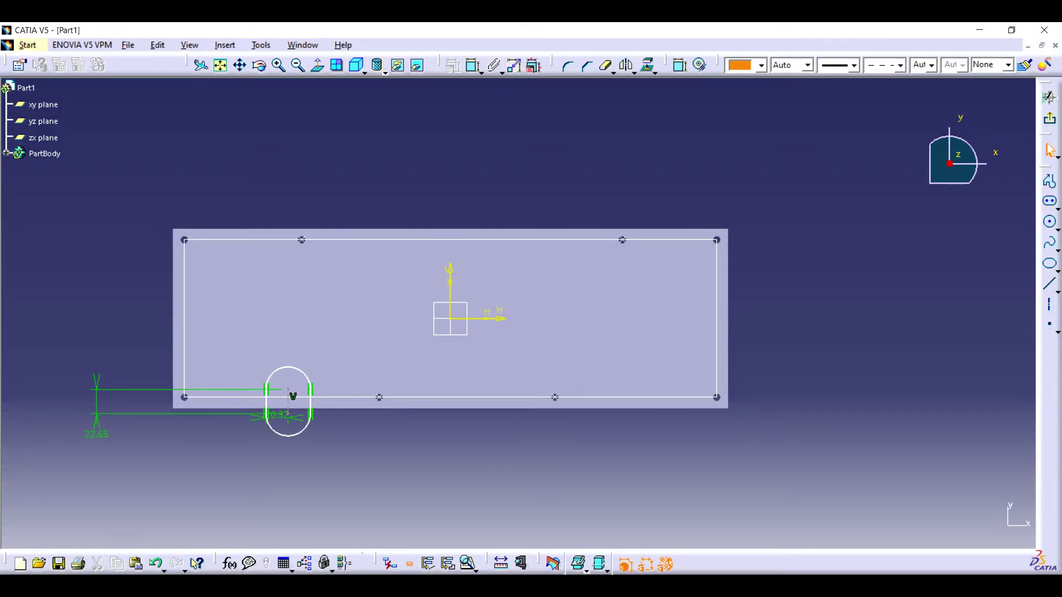
Step: Dimension the slot and set its distance from the left edge to 120.65 mm
left_click(266, 391)
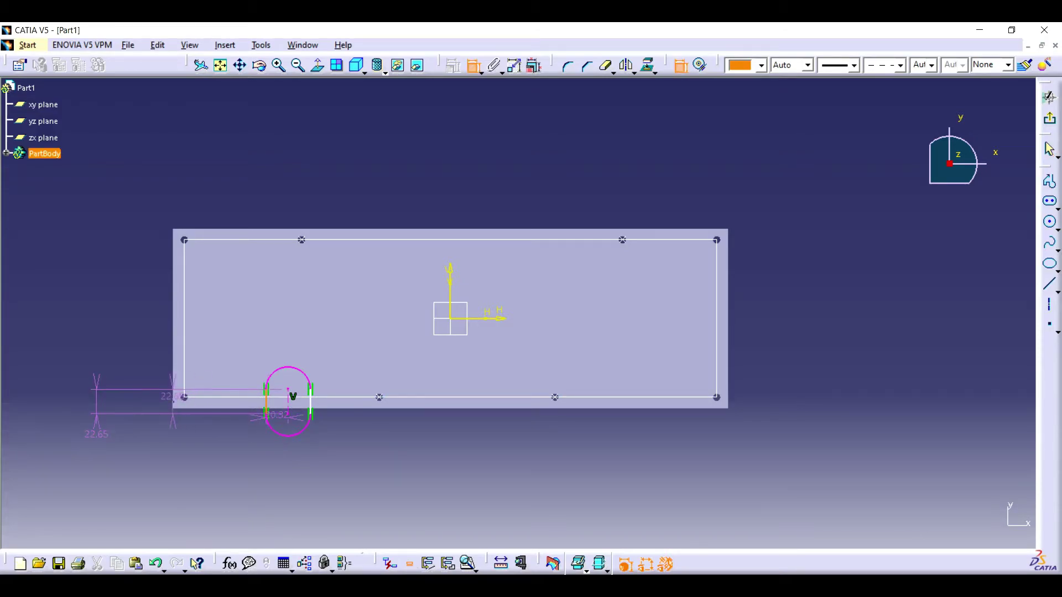
left_click(173, 398)
left_click(165, 175)
double_click(166, 174)
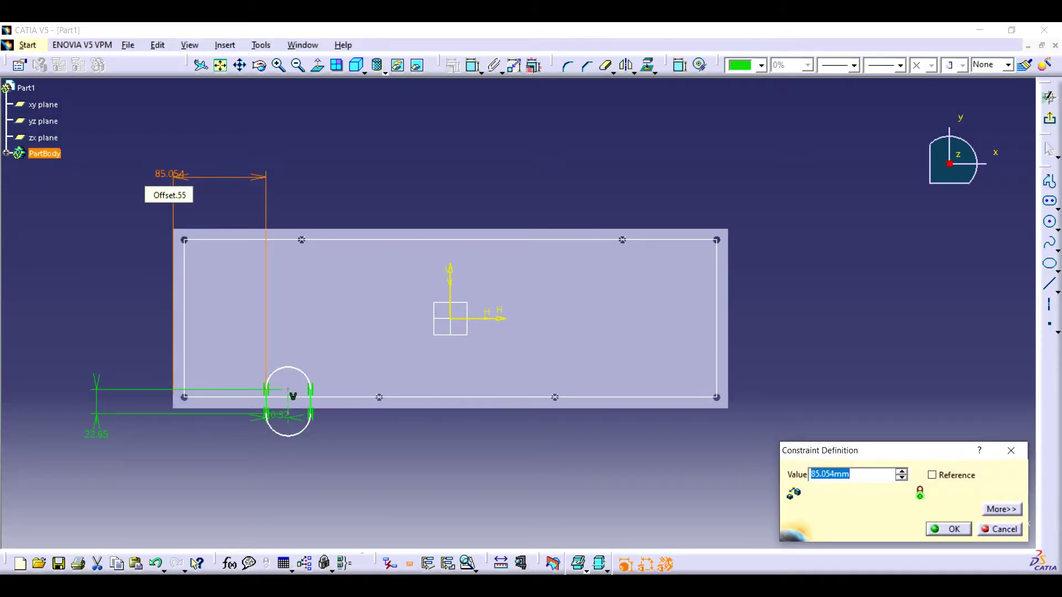
type("5")
key("Return")
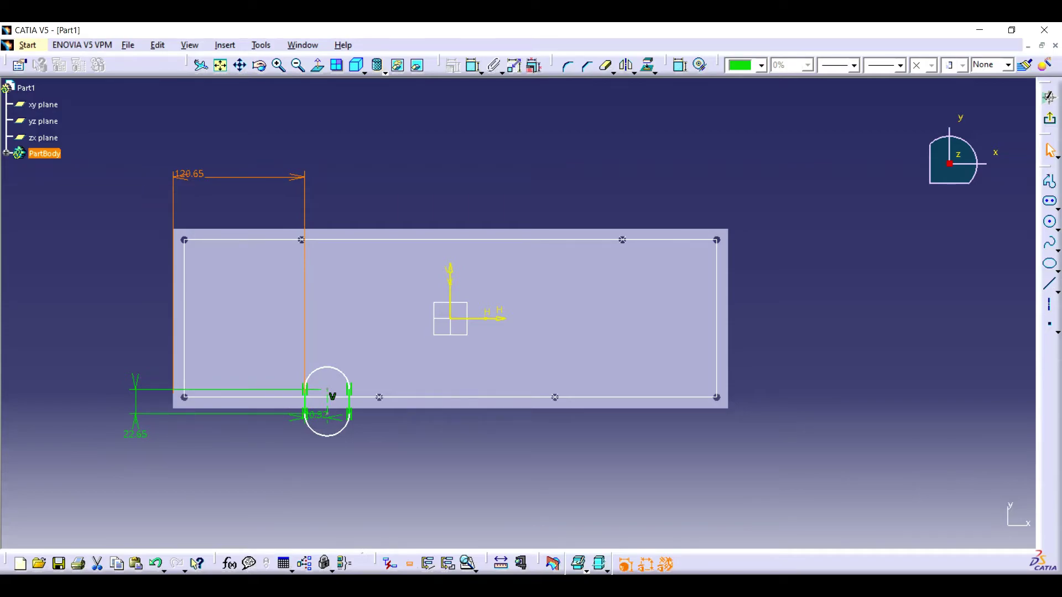
Step: Draw a vertical mirror axis offset 73.025 mm from the slot
left_click(430, 166)
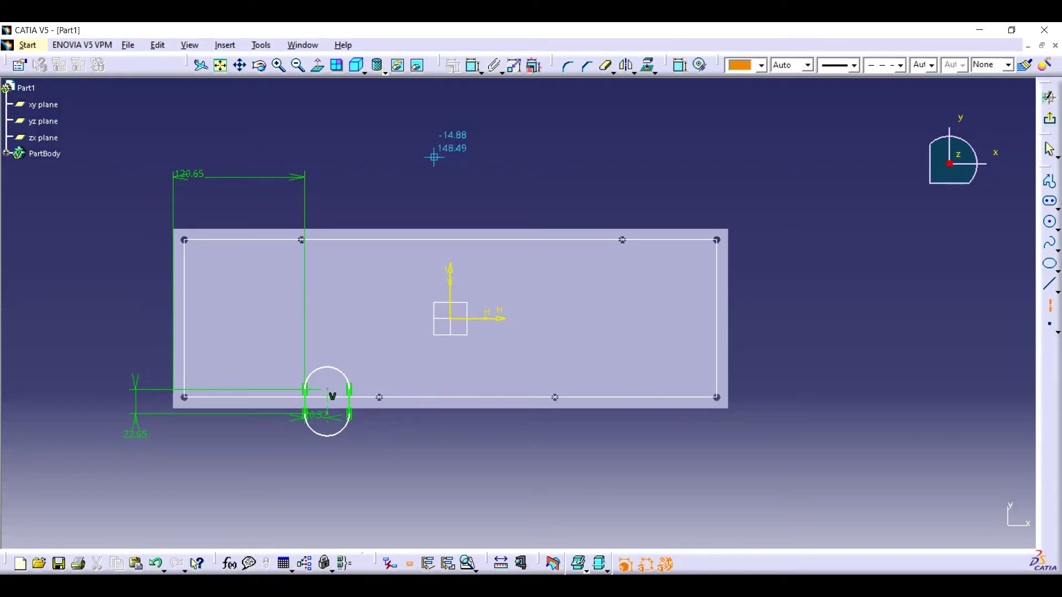
left_click(429, 517)
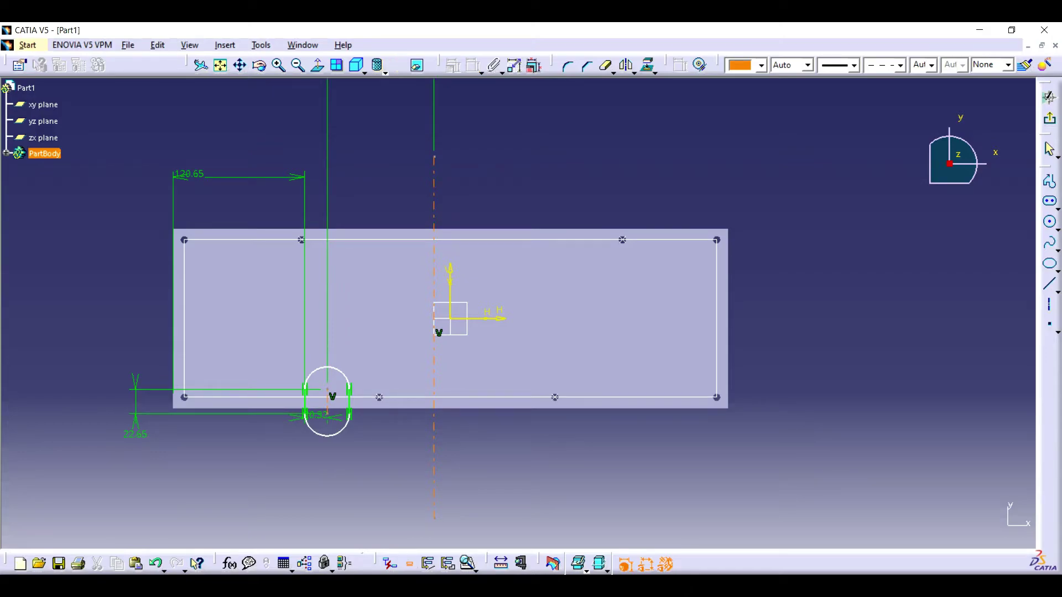
left_click(433, 107)
double_click(430, 105)
type("146.05/")
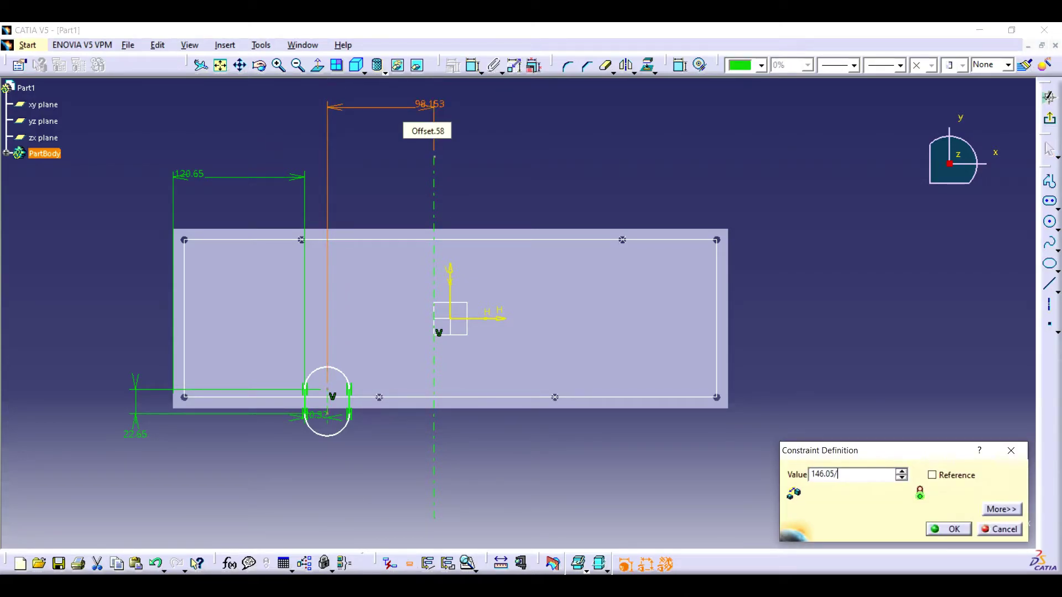
type("2")
key("Return")
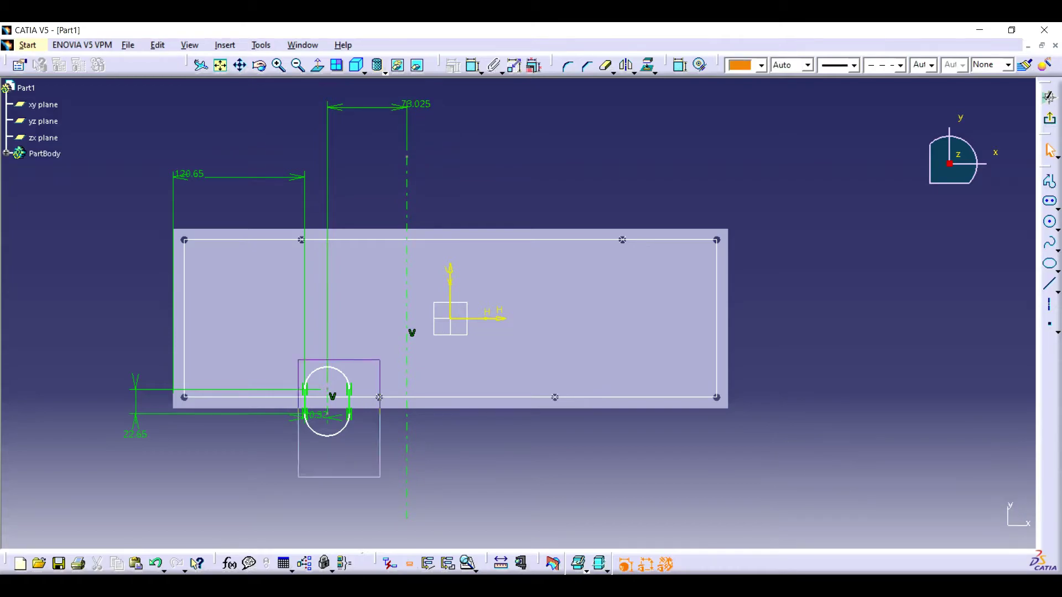
Step: Mirror the slot twice to make three evenly spaced slots, then exit the sketch
left_click(407, 470)
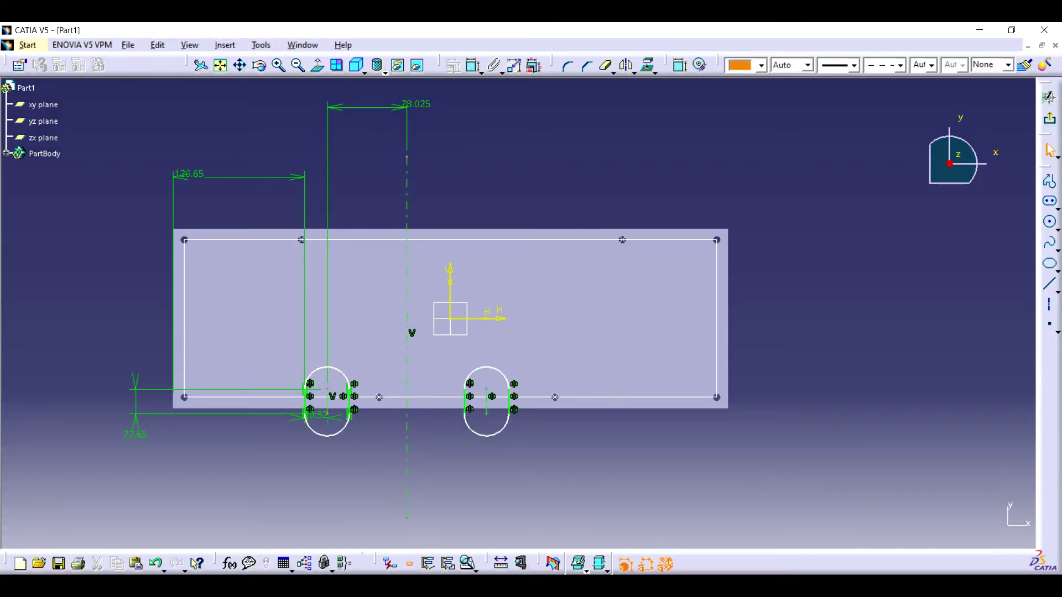
left_click(328, 436)
left_click(486, 409)
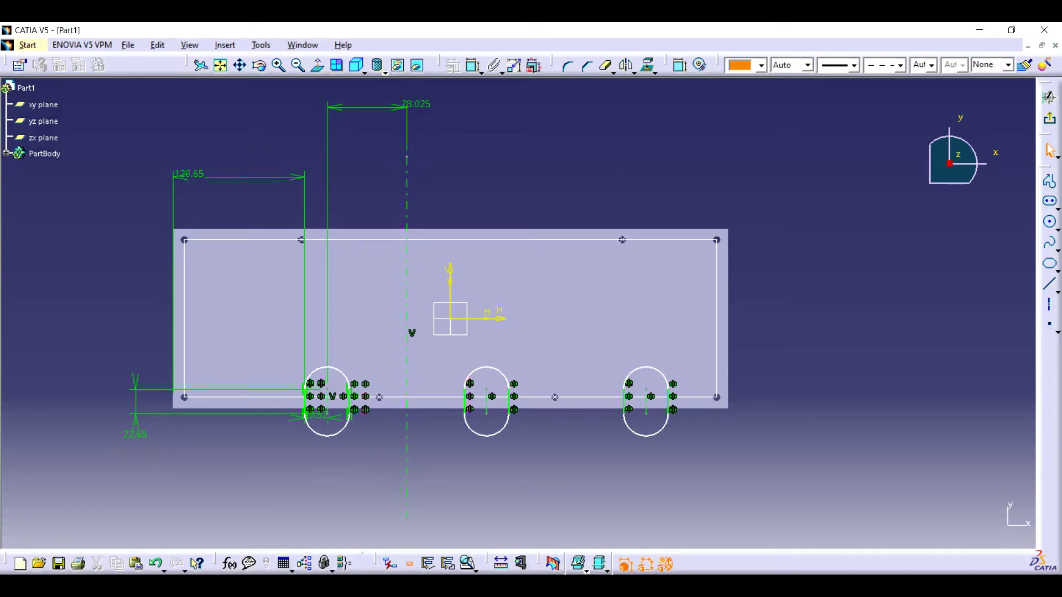
left_click(1049, 98)
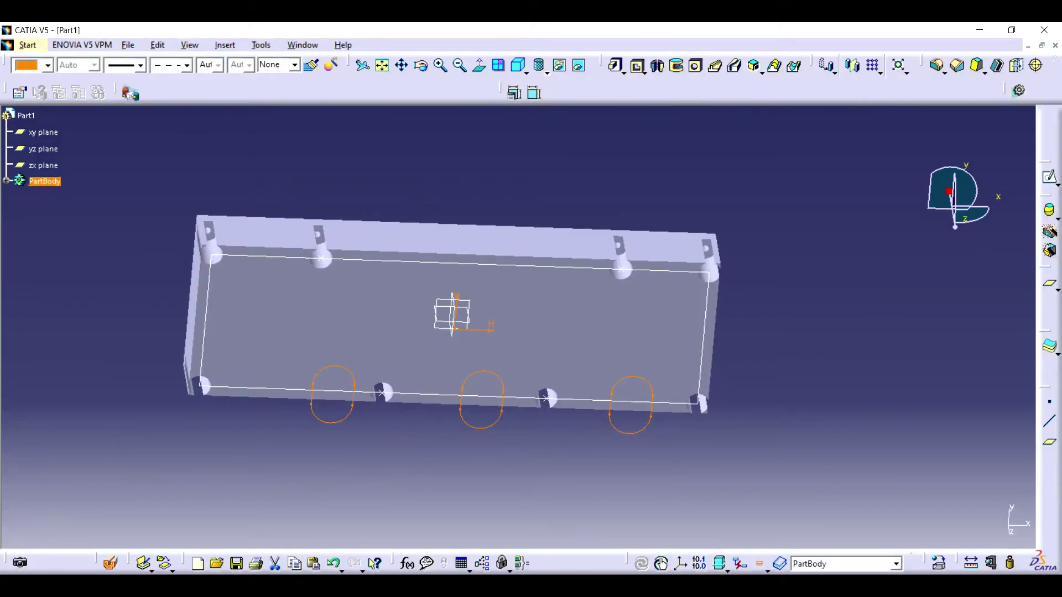
Step: Cut the three slots from Sketch.19 as Pocket.1 and orbit to inspect the notches
left_click(1049, 231)
left_click(675, 386)
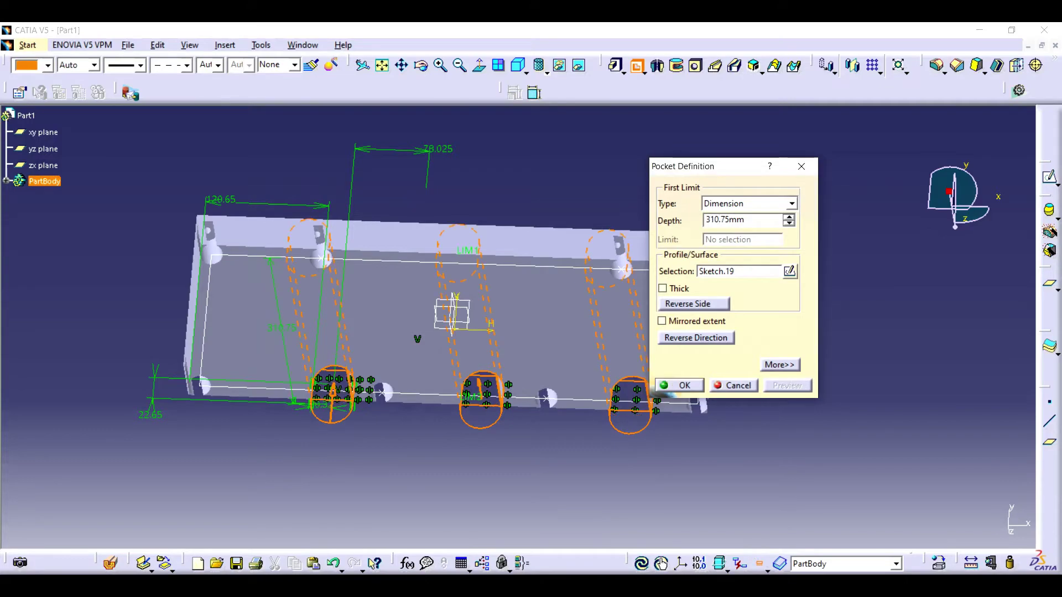
left_click_drag(421, 65, 454, 111)
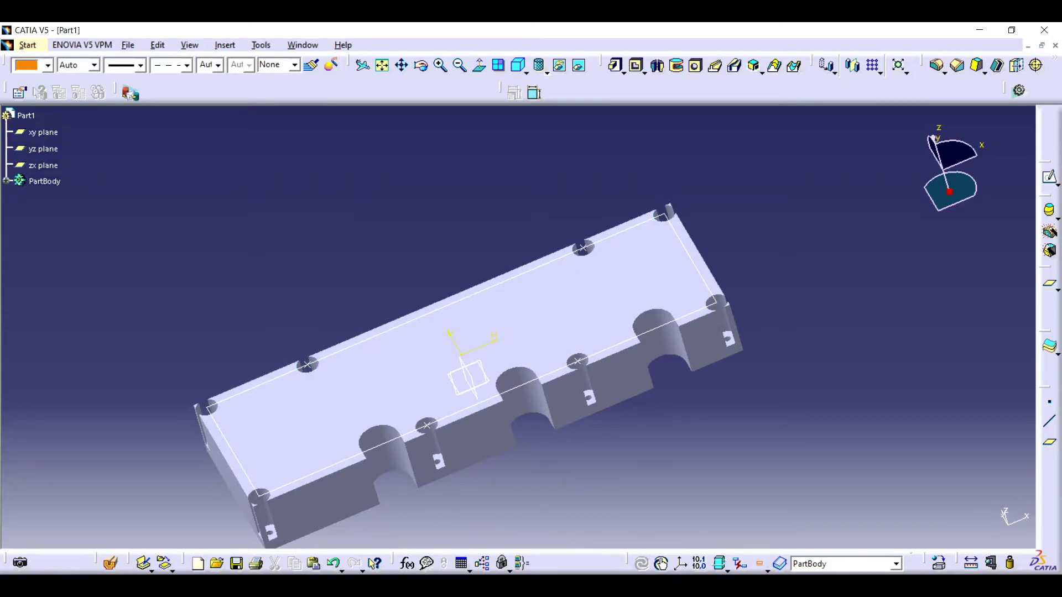
left_click(936, 65)
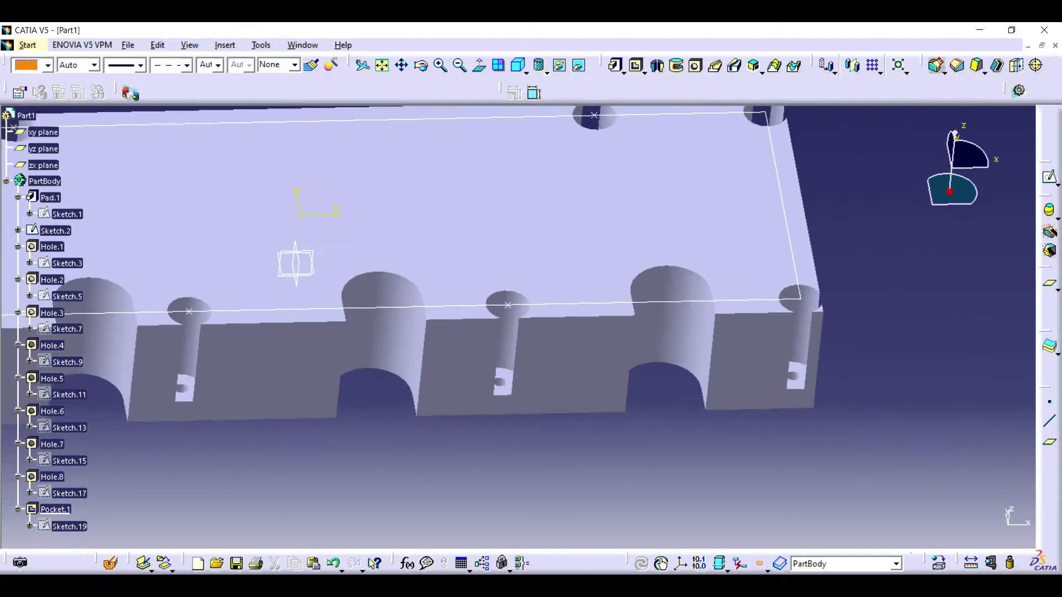
Step: Draft the first slot's face at −5° about its neutral face
left_click(502, 379)
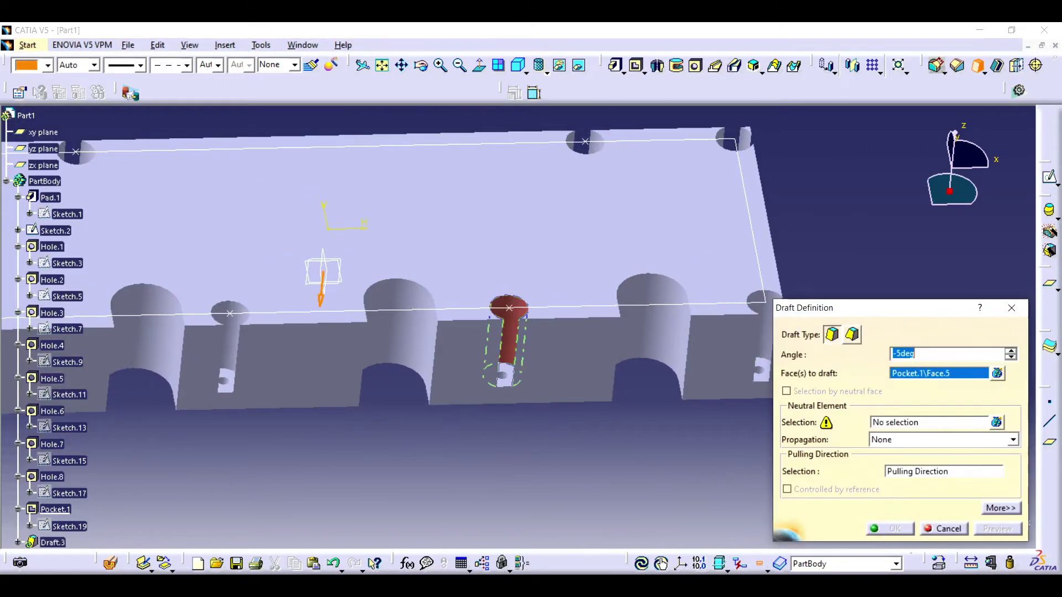
left_click(501, 376)
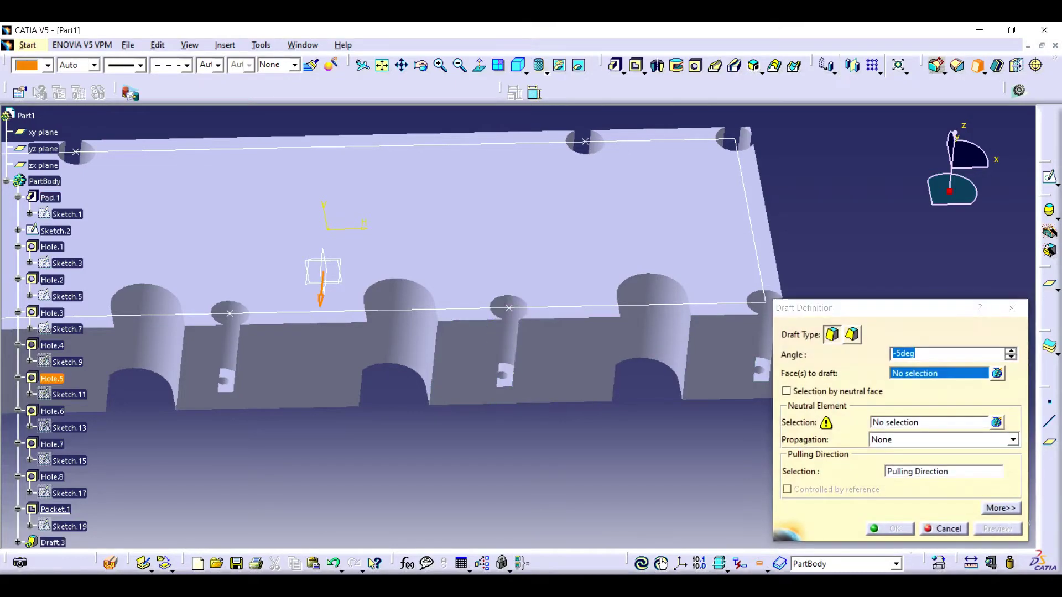
left_click(501, 378)
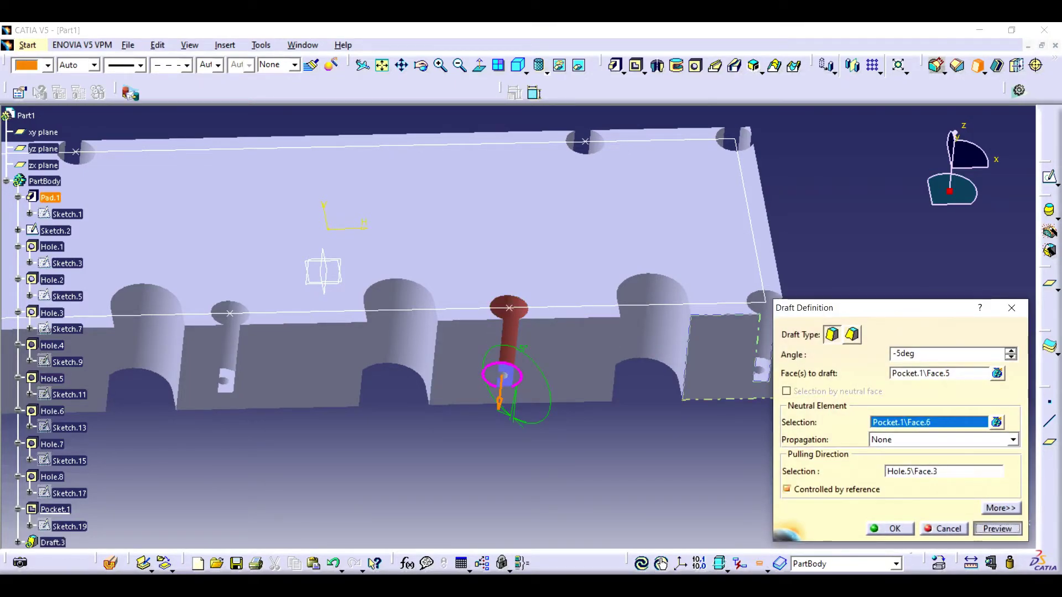
key("Return")
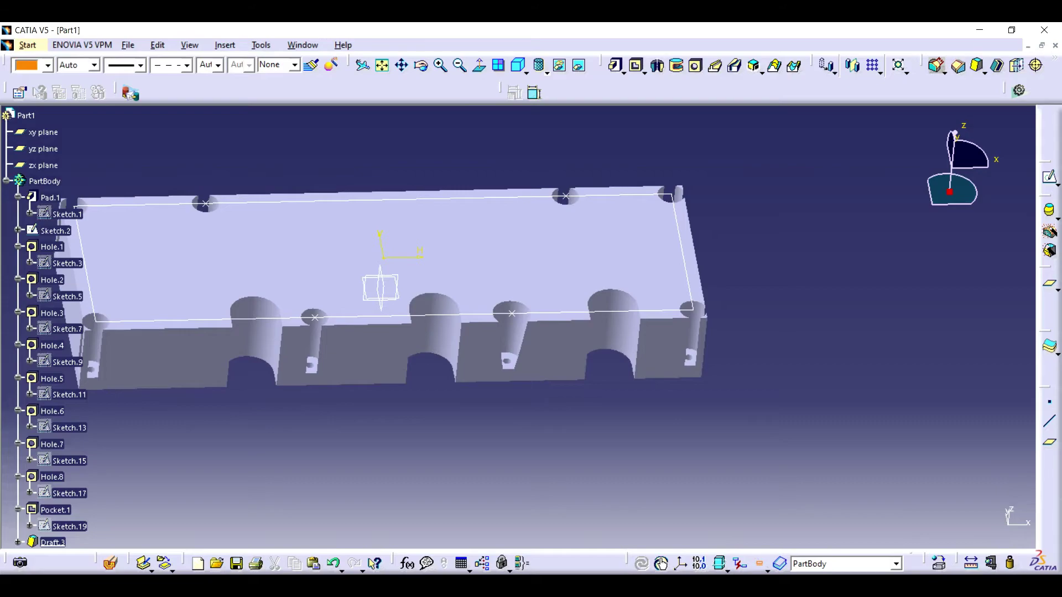
Step: Add the second slot's face to the −5° draft and apply it as Draft.3
left_click(255, 332)
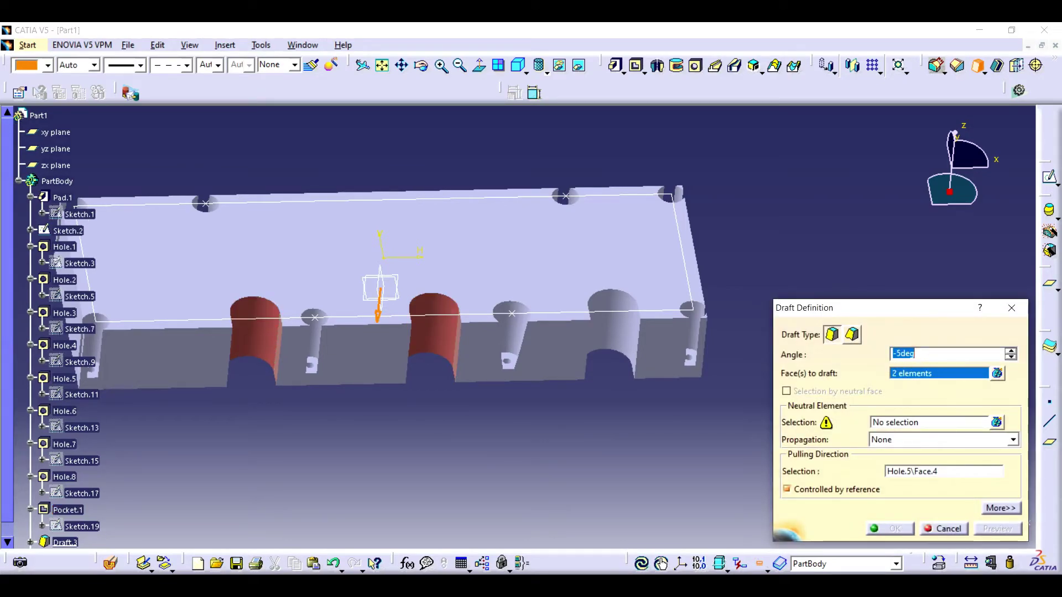
middle_click_drag(498, 331, 498, 249)
left_click(929, 422)
left_click(498, 398)
key("Return")
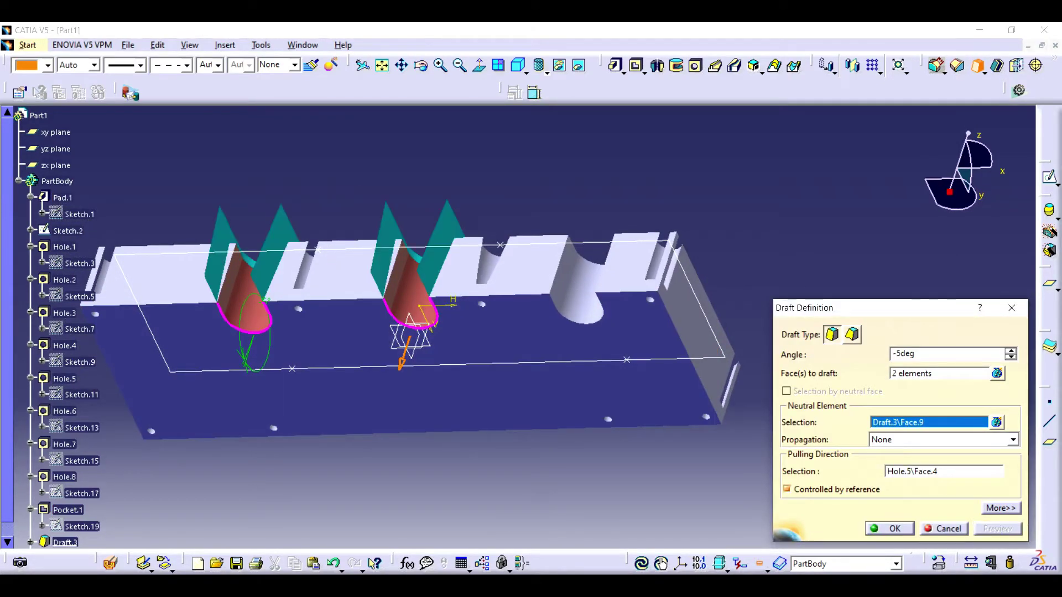
middle_click_drag(497, 332, 497, 248)
Step: Select the third slot face for a −5° draft and orbit toward the corner cuts
left_click(607, 319)
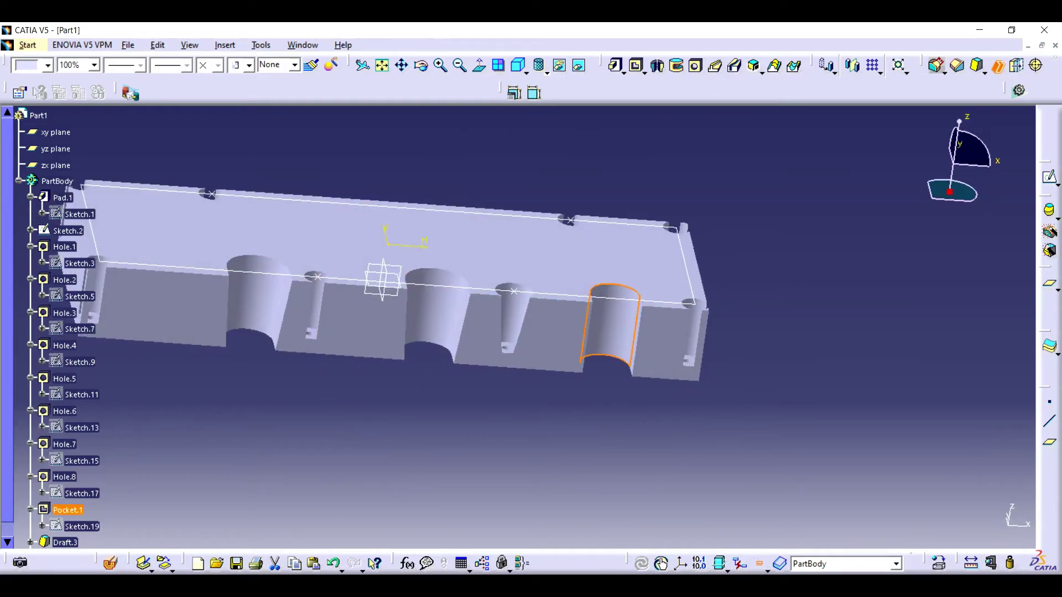
left_click(996, 65)
middle_click_drag(606, 319, 597, 285)
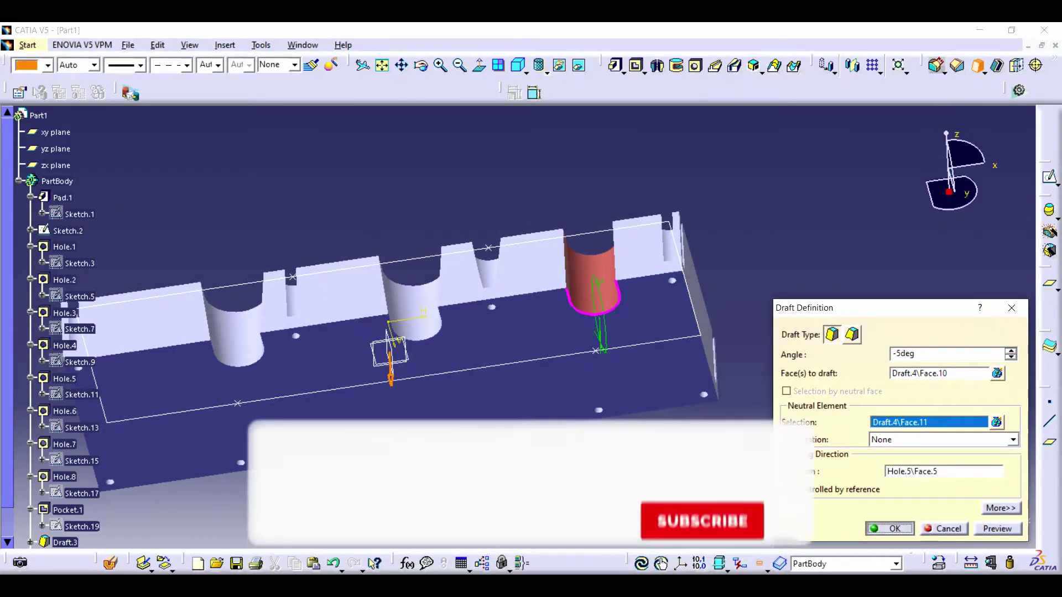
mouse_move(498, 332)
middle_mouse_down()
mouse_move(520, 265)
mouse_move(498, 310)
middle_mouse_up()
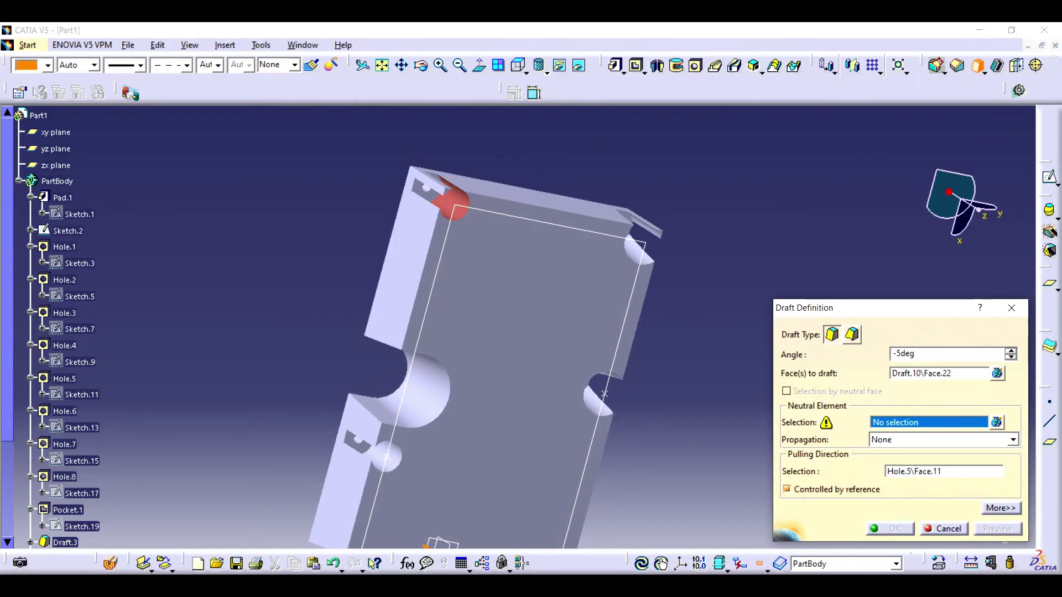
Step: Finish the last draft and save the part as valve cover.CATPart in ve6
key("Return")
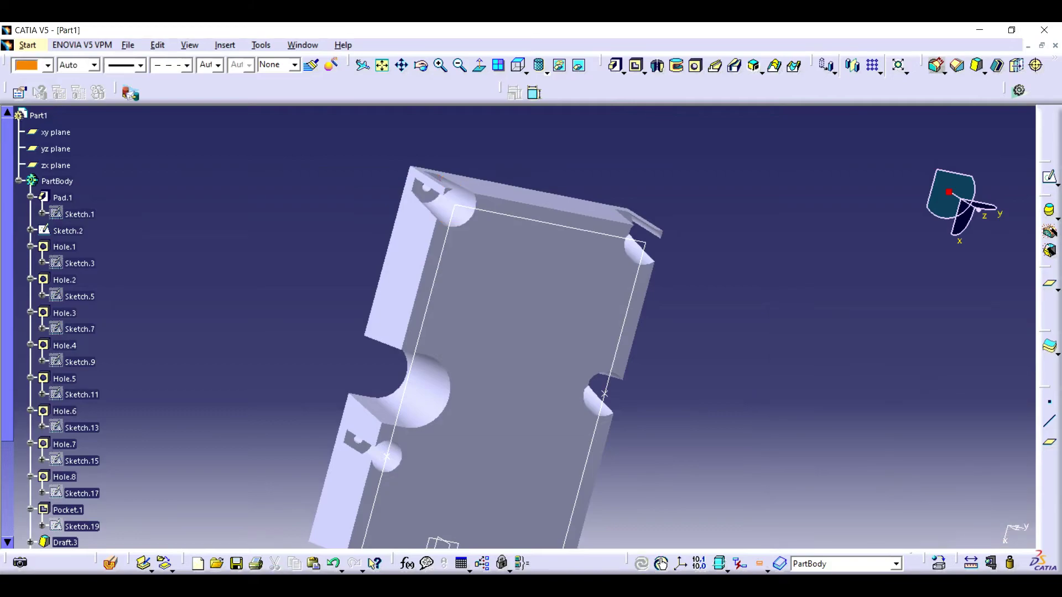
key("ctrl+s")
type("valve cover")
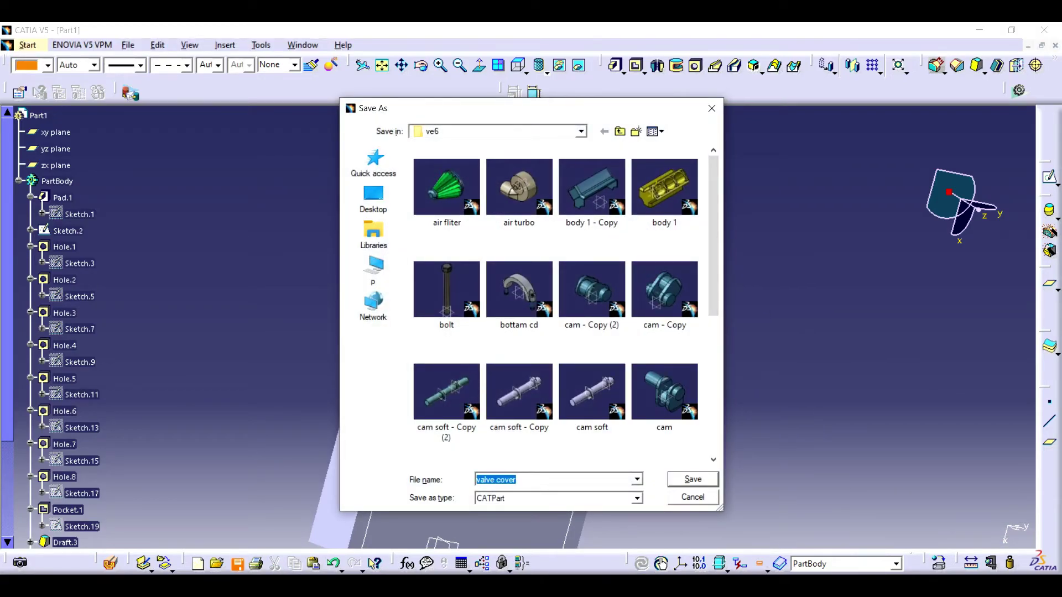
key("Return")
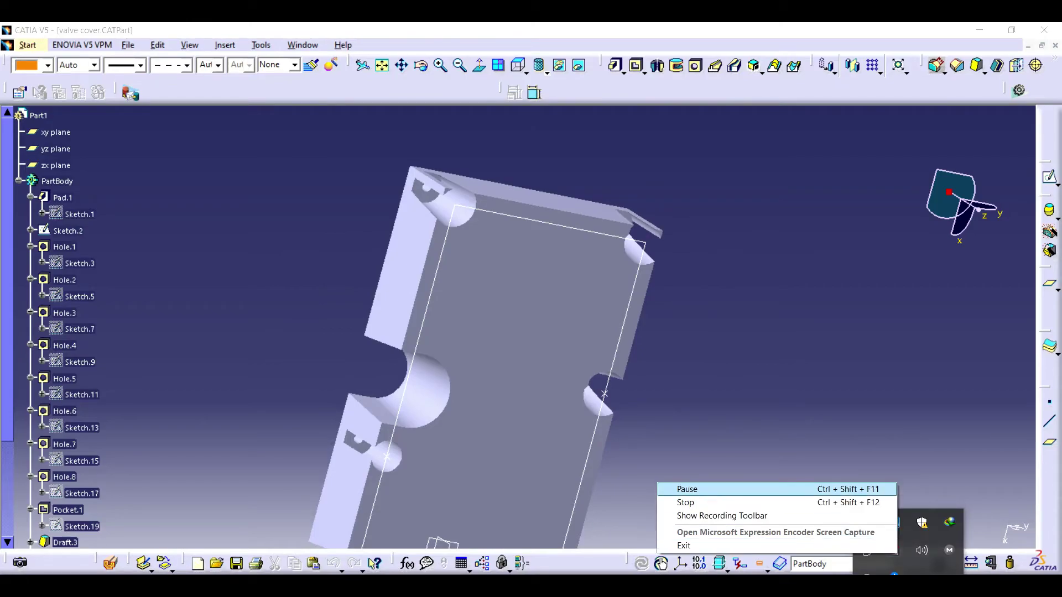
left_click(1049, 177)
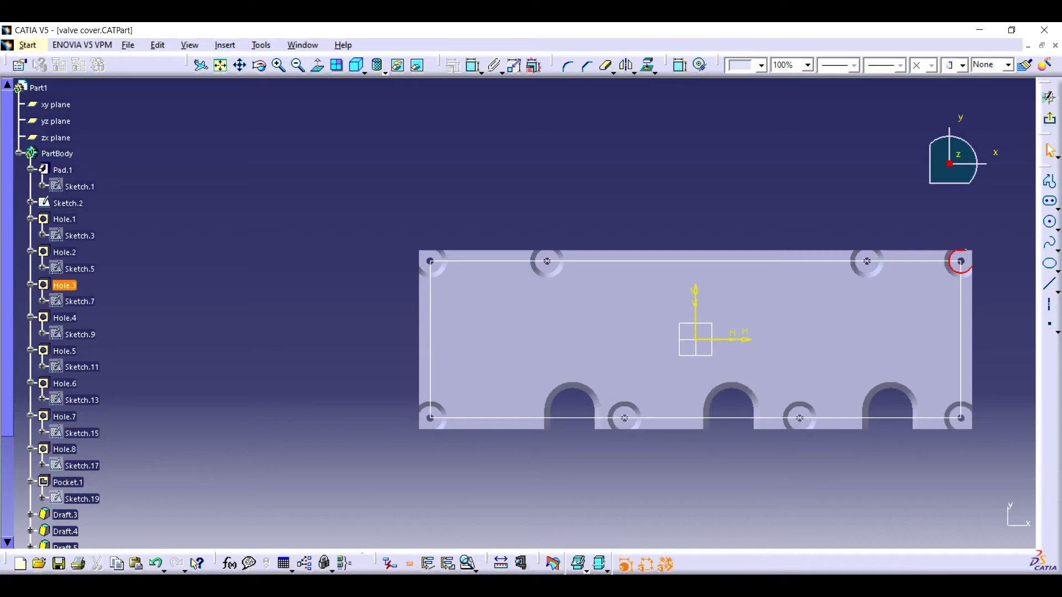
Step: Draw a closed corner-cut profile at one block corner and verify it with Sketch Analysis
left_click(278, 65)
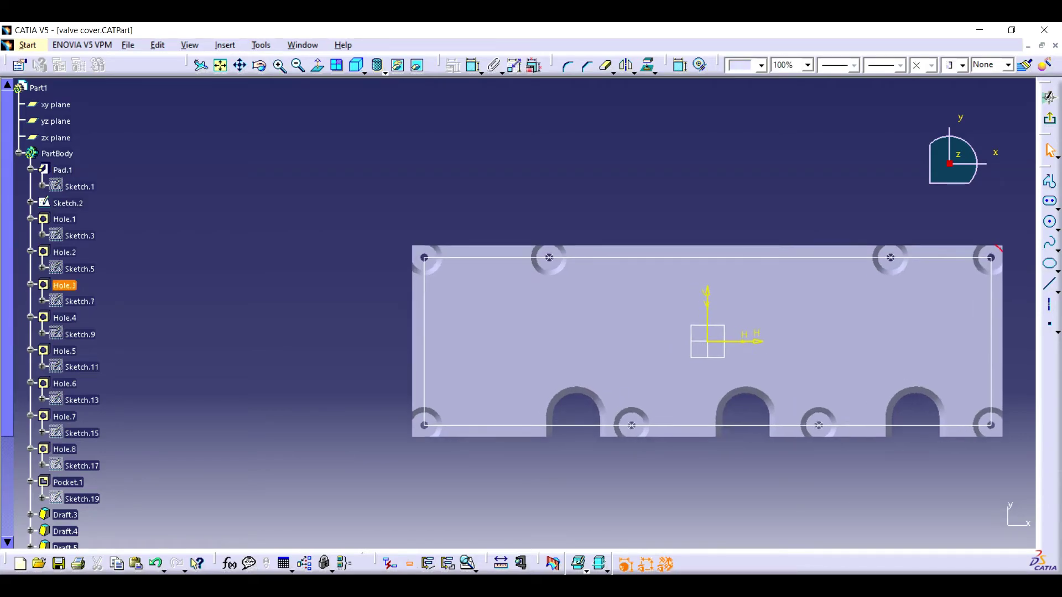
left_click(261, 45)
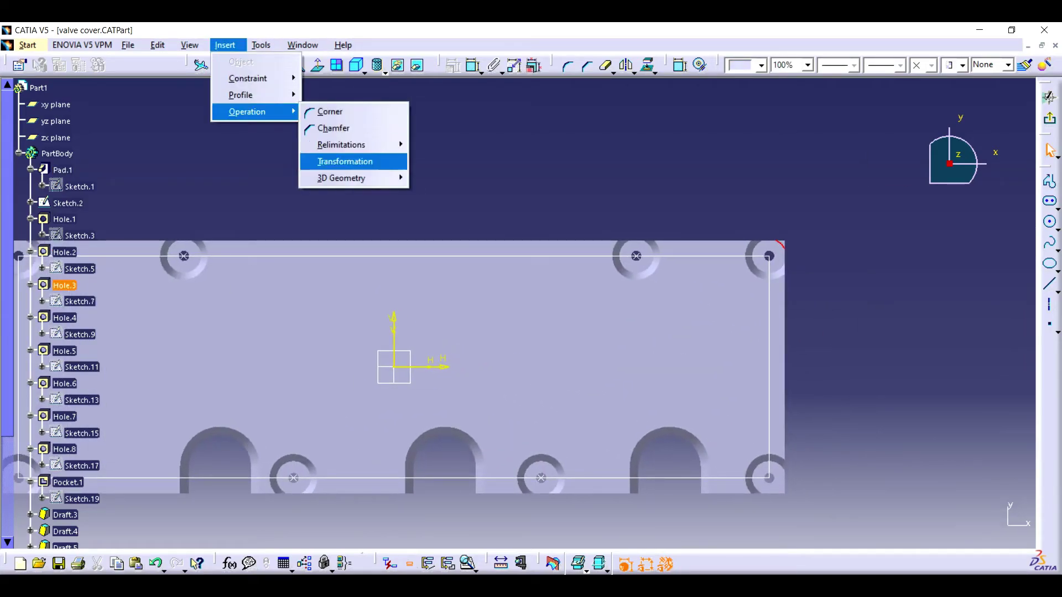
left_click(482, 178)
left_click(776, 242)
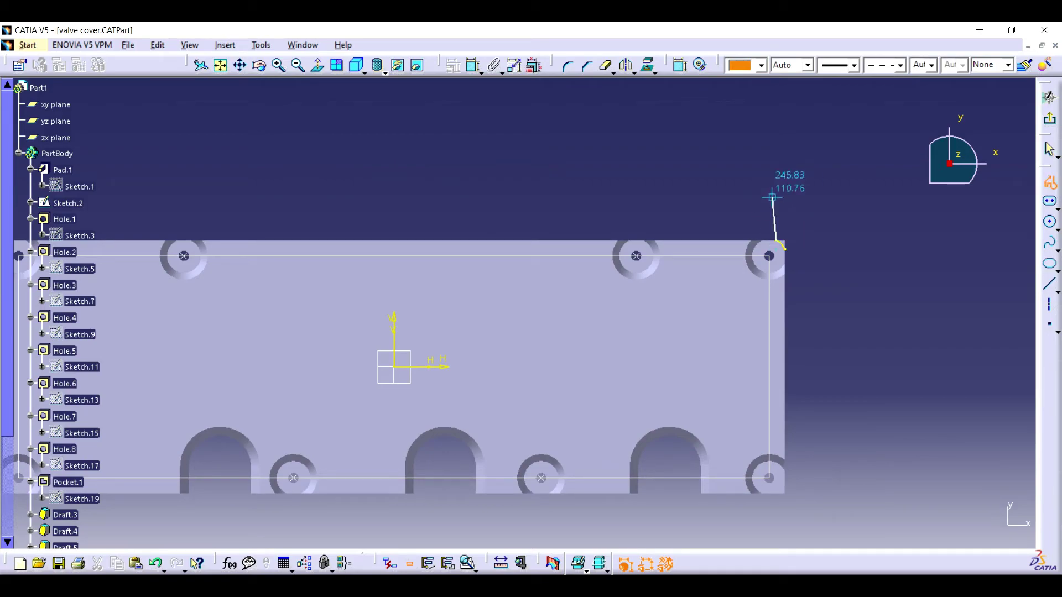
left_click(776, 196)
left_click(812, 217)
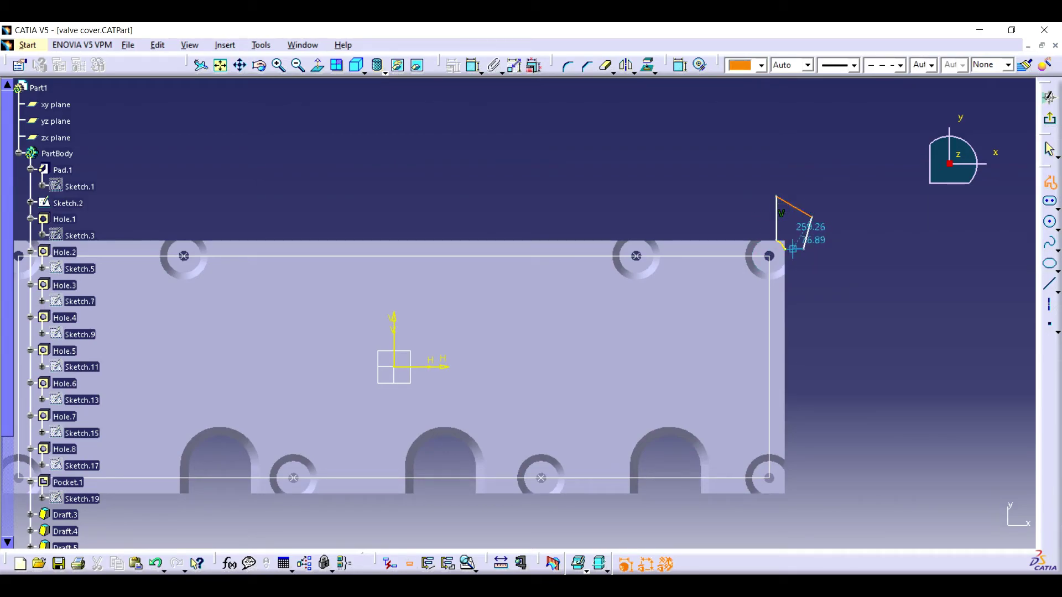
left_click(803, 249)
left_click(261, 45)
left_click(293, 252)
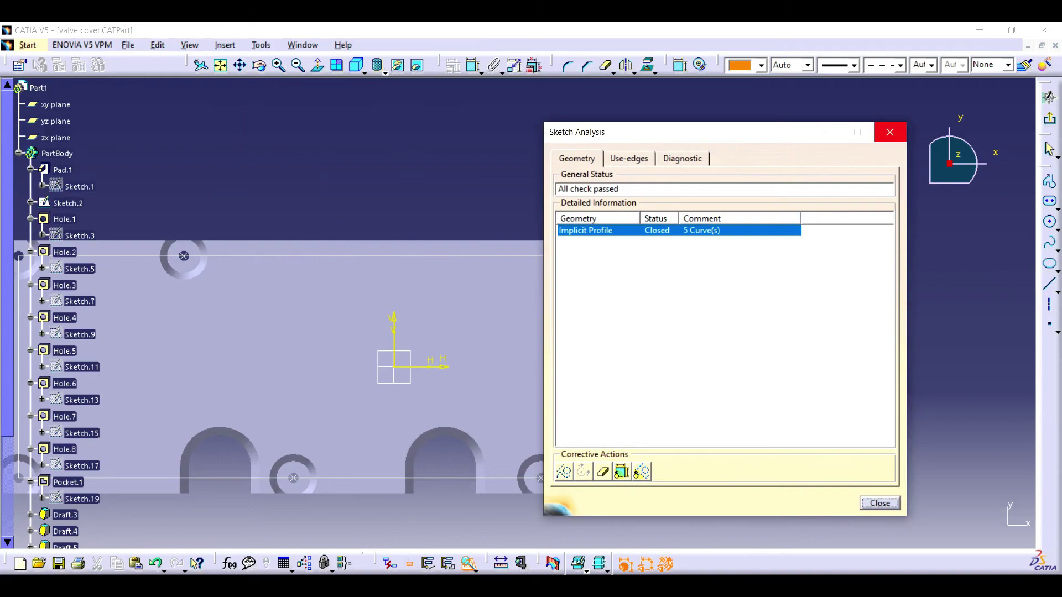
left_click(877, 502)
Step: Mirror the corner profiles about the V axis so all four corners have one
left_click_drag(702, 137, 819, 249)
left_click(423, 366)
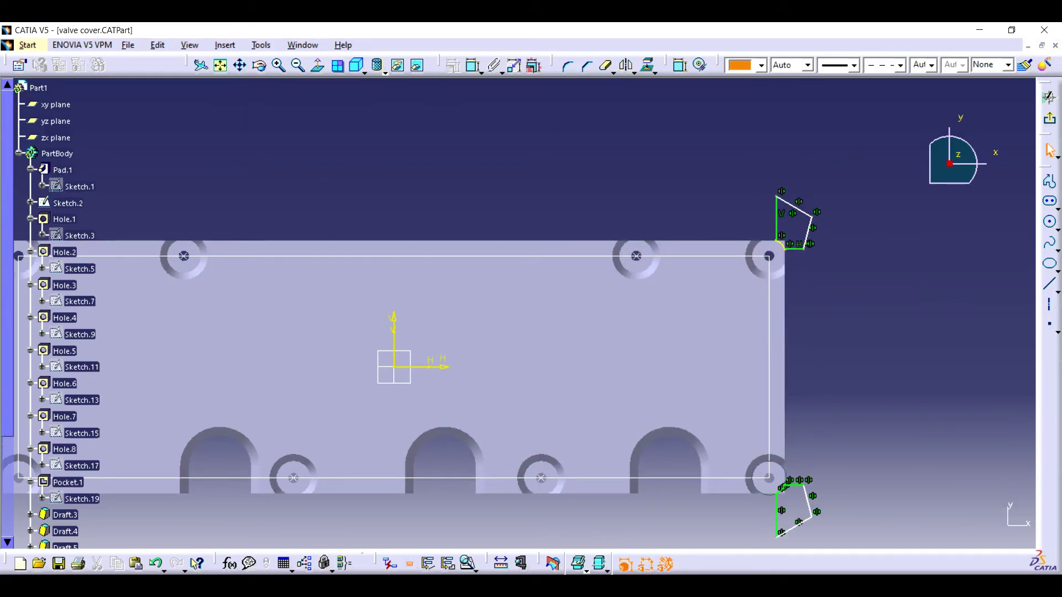
middle_click_drag(498, 332, 642, 313)
left_click_drag(854, 114, 998, 253)
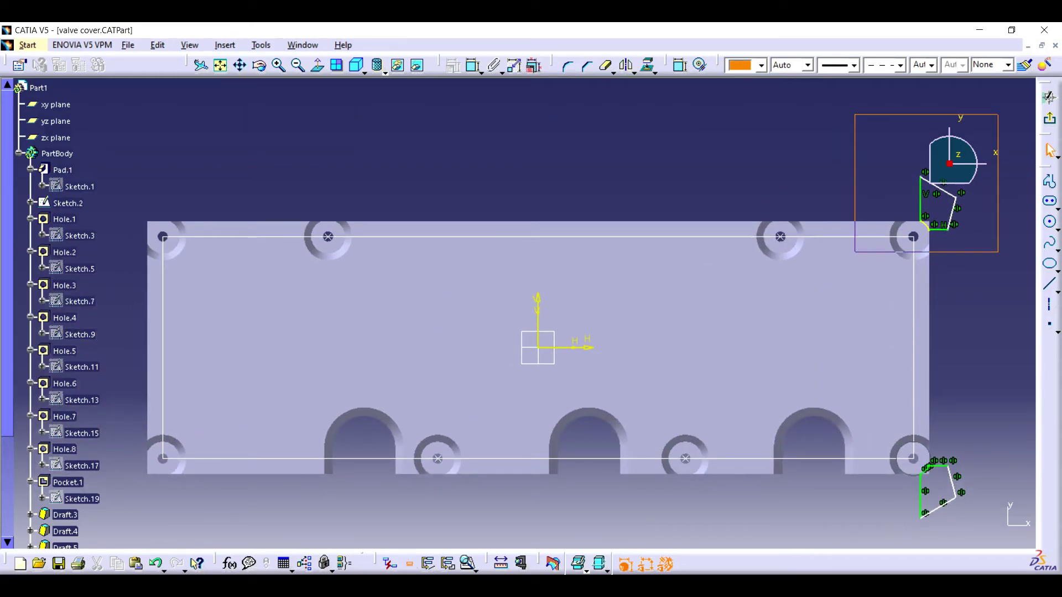
left_click(627, 66)
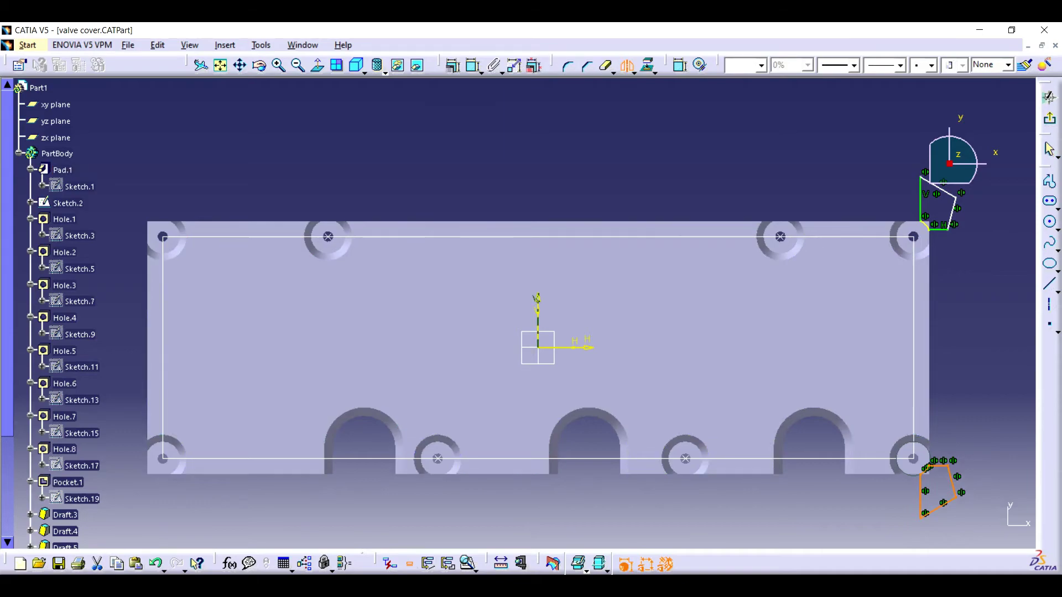
left_click(538, 315)
left_click(940, 204)
left_click(626, 65)
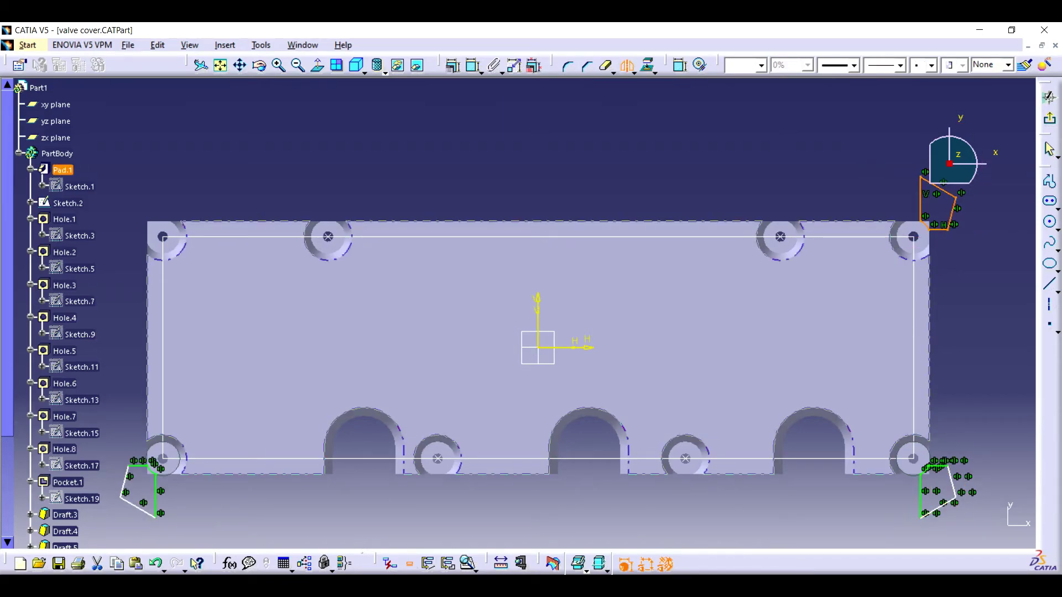
Step: Re-check the sketch profiles with Sketch Analysis and exit the sketcher
left_click(537, 315)
left_click(261, 45)
left_click(294, 252)
left_click(890, 503)
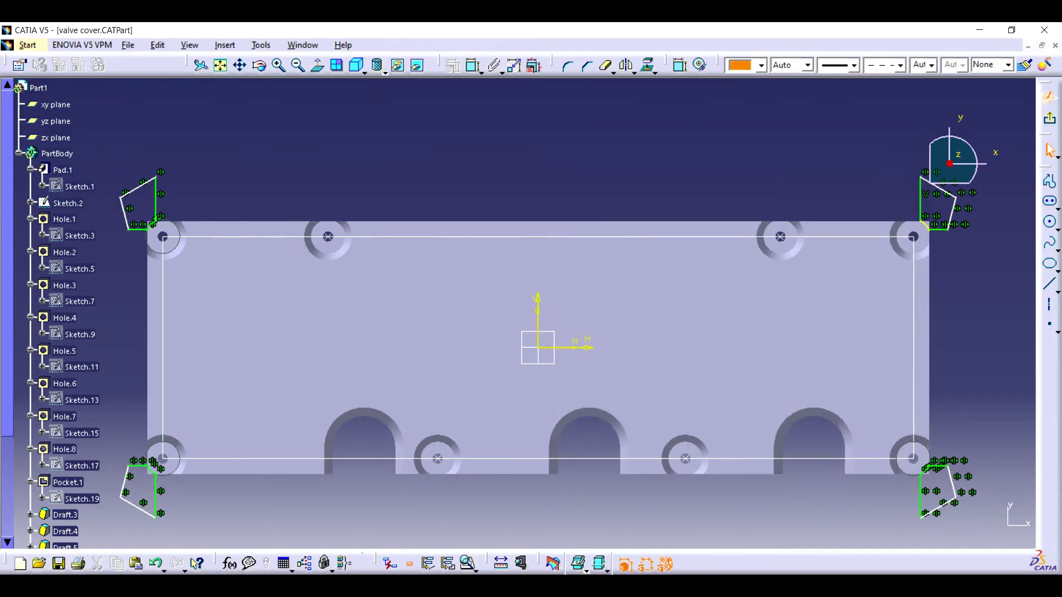
left_click(1049, 98)
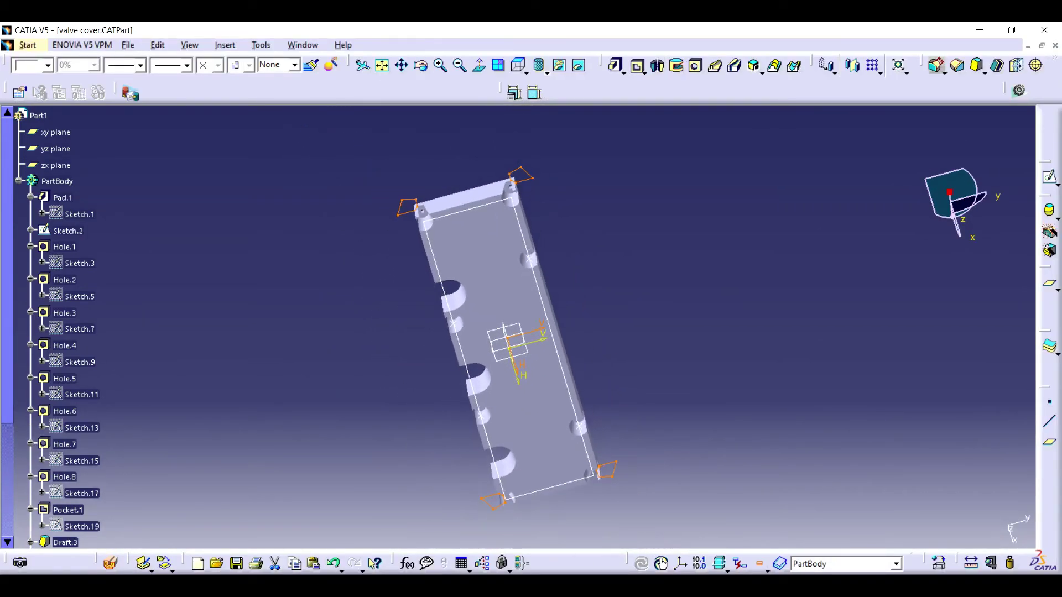
Step: Cut the four corner profiles as Pocket.2 and fillet a first vertical slot edge
left_click(637, 65)
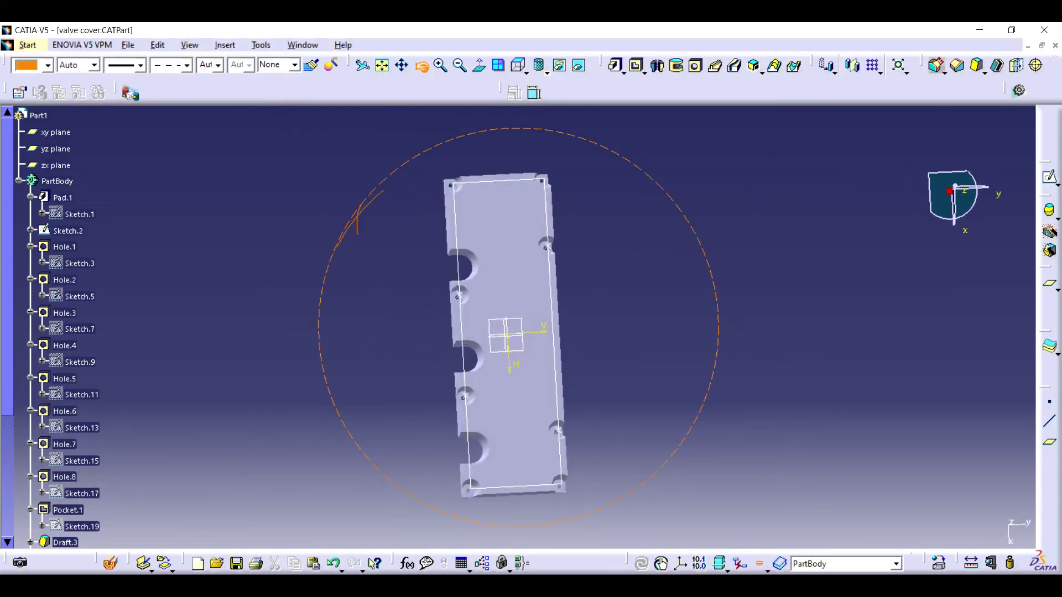
middle_click_drag(530, 332, 608, 266)
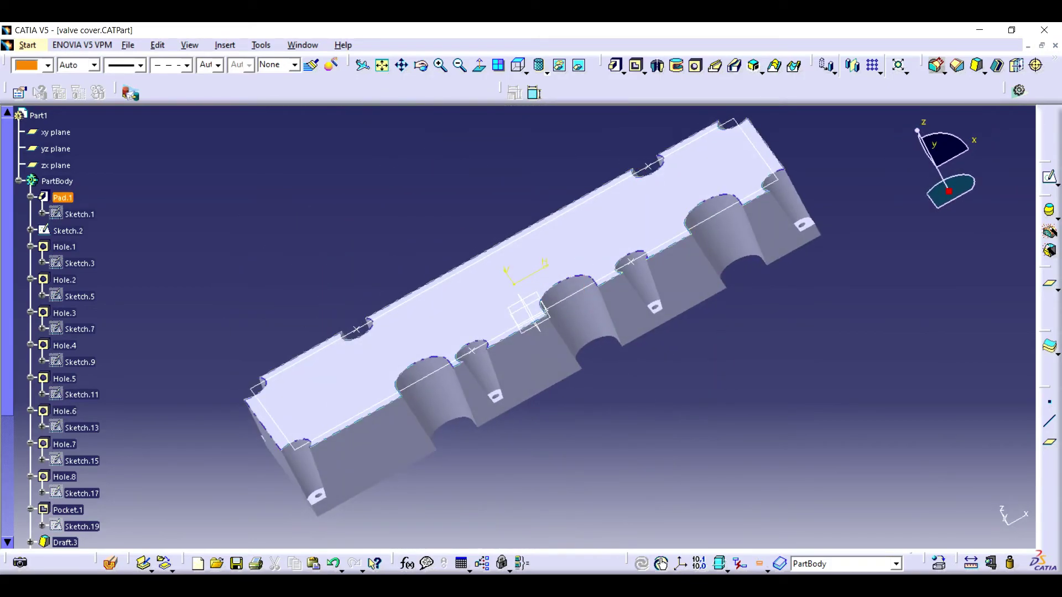
left_click(464, 394)
left_click(936, 65)
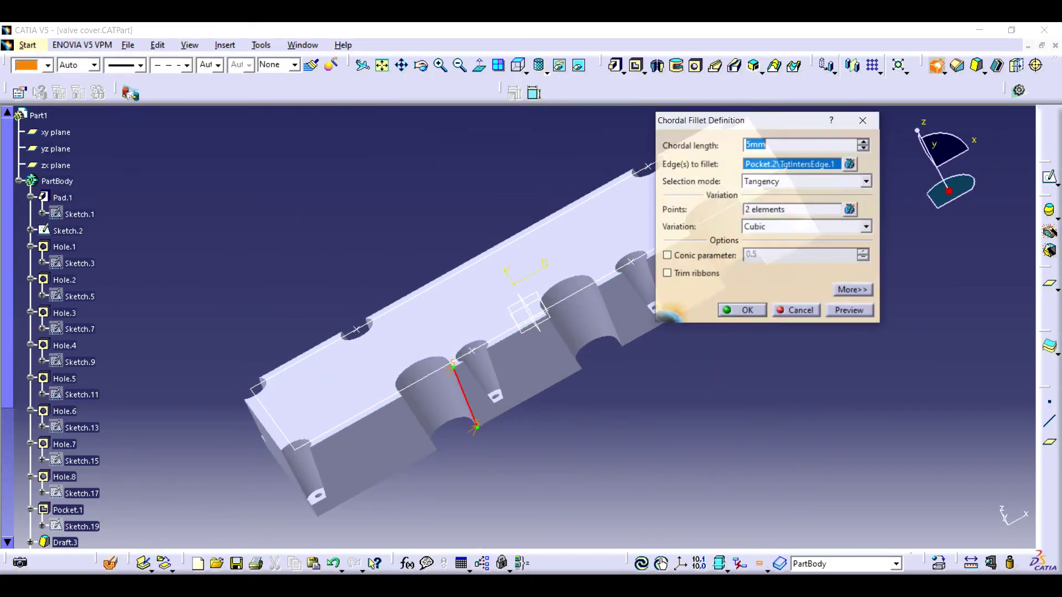
left_click(945, 71)
type("7")
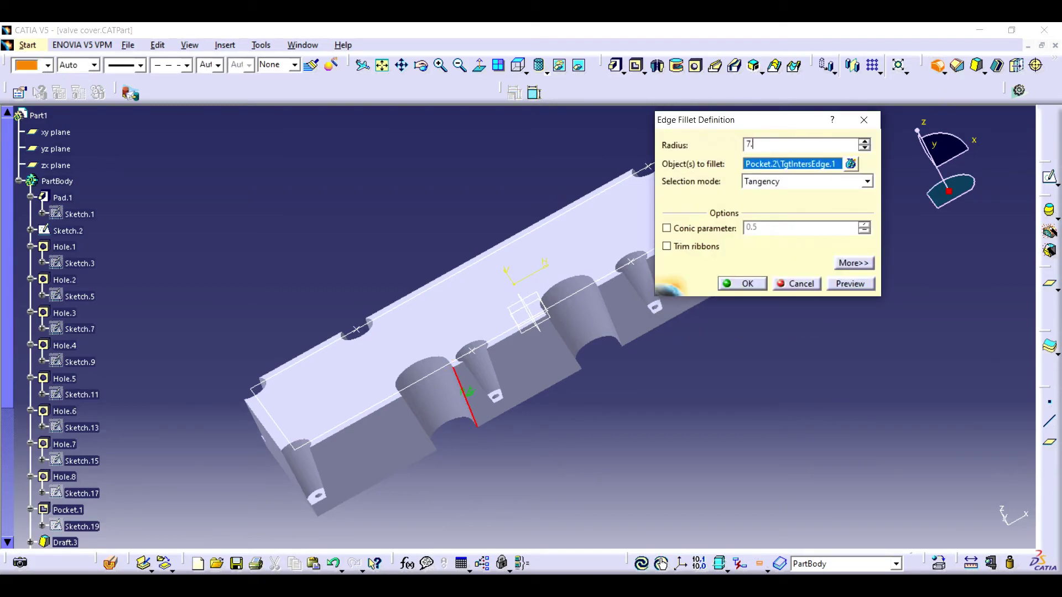
key("Return")
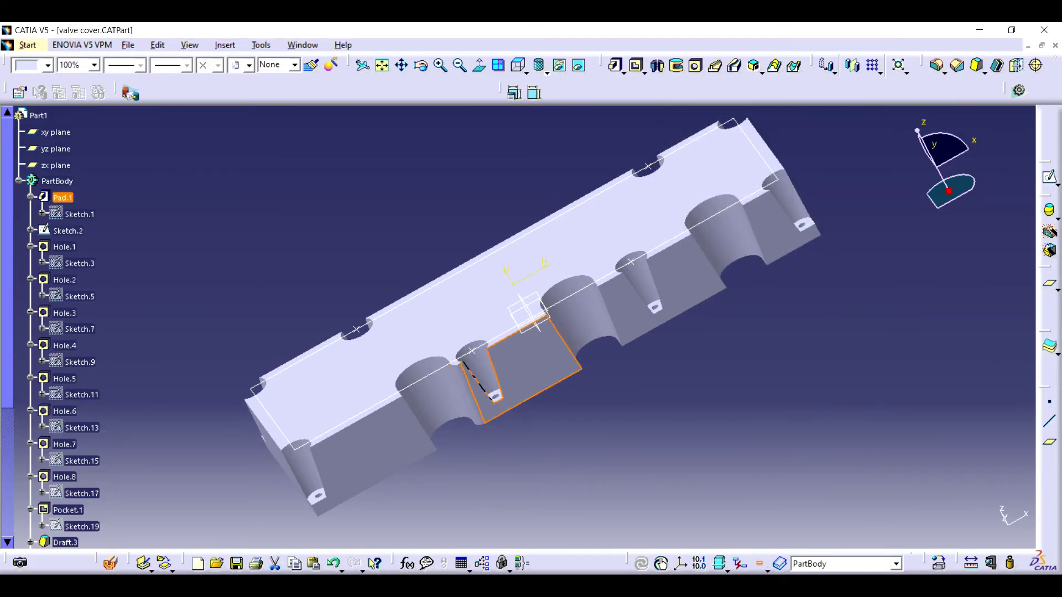
Step: Rework the edge fillet to round the eight vertical slot edges at 7.5 mm
double_click(467, 394)
left_click(741, 283)
left_click(612, 342)
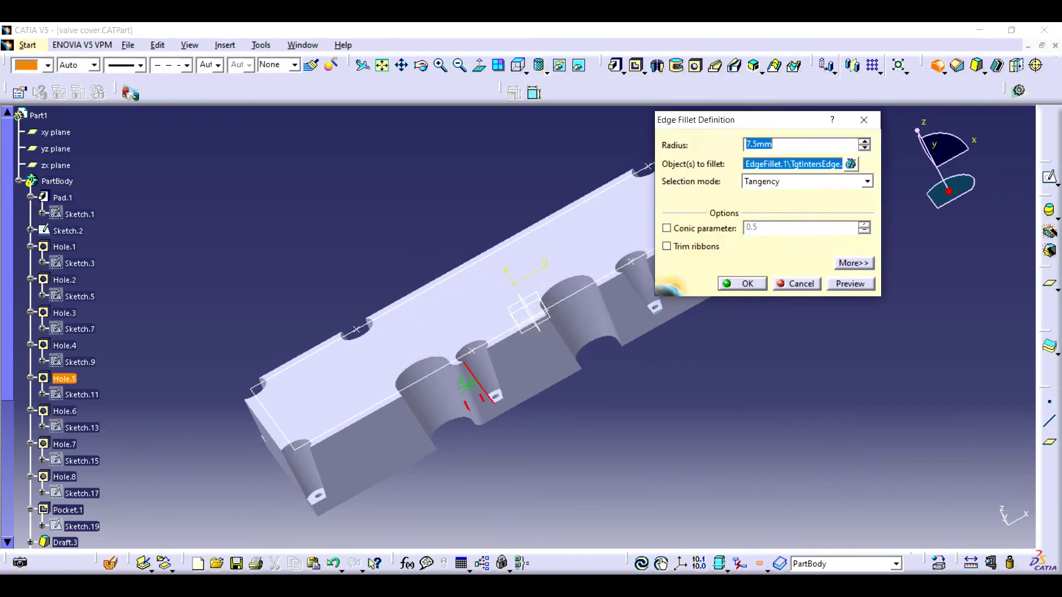
type("5")
left_click(741, 283)
left_click(533, 505)
key("ctrl+z")
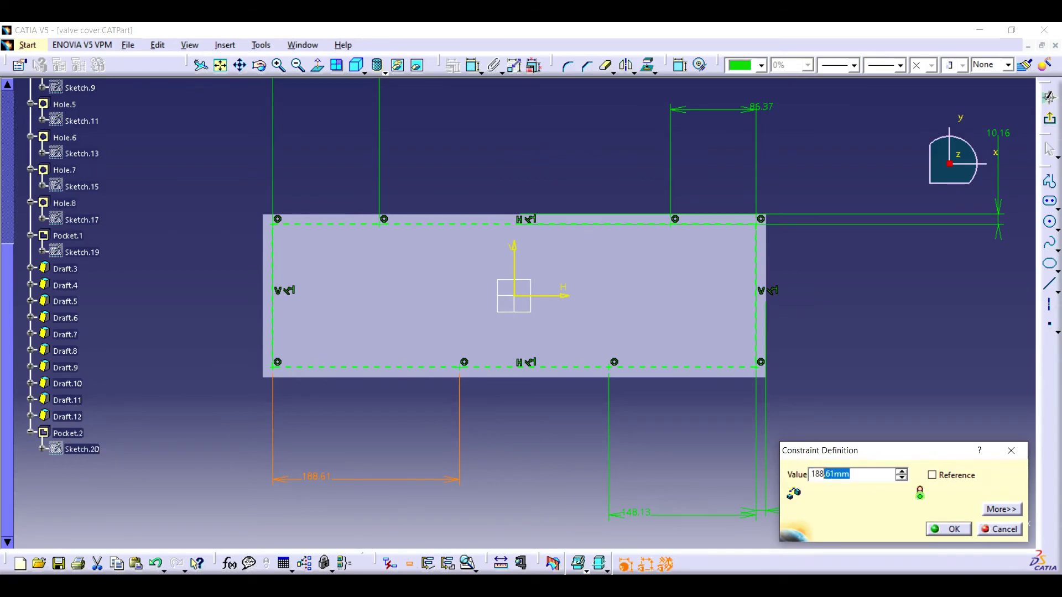
key("Home")
key("shift+Right")
key("shift+Right")
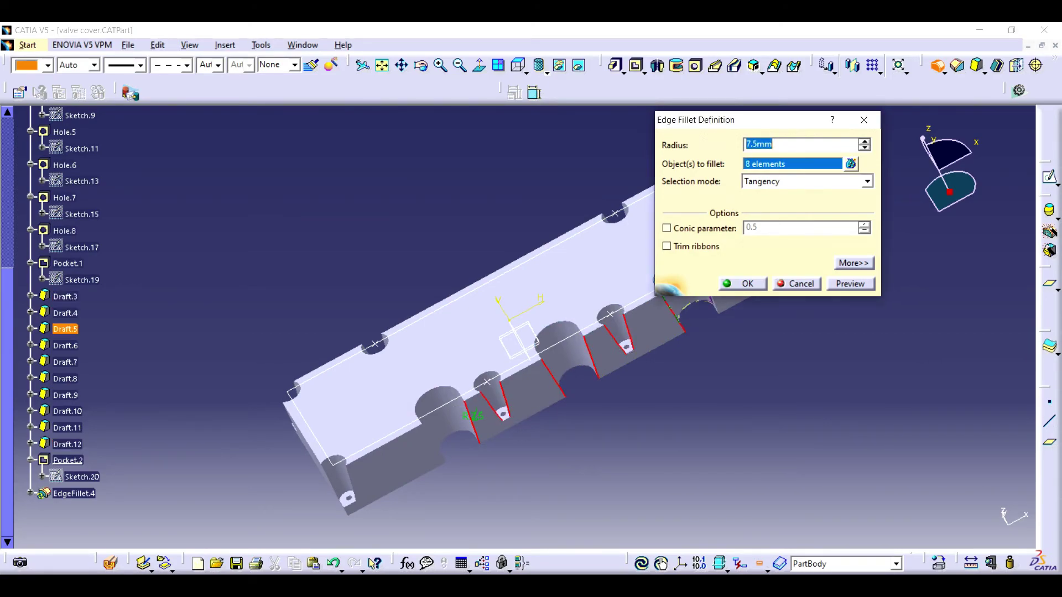
left_click_drag(719, 119, 319, 150)
left_click(343, 314)
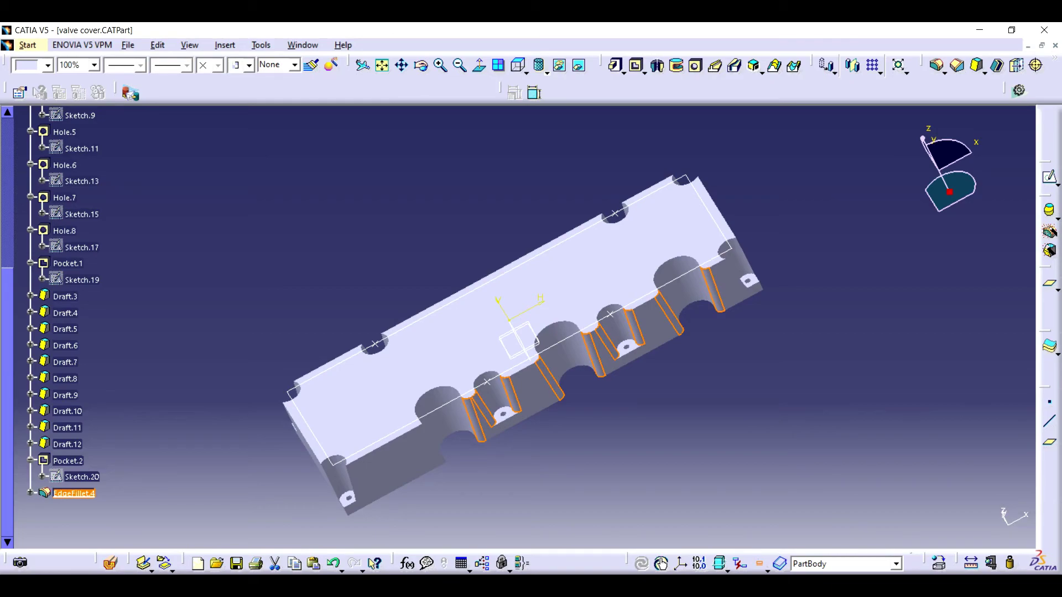
Step: Round the vertical edges of the four corner cuts with EdgeFillet.5
mouse_move(518, 327)
middle_mouse_down()
mouse_move(498, 310)
mouse_move(531, 331)
middle_mouse_up()
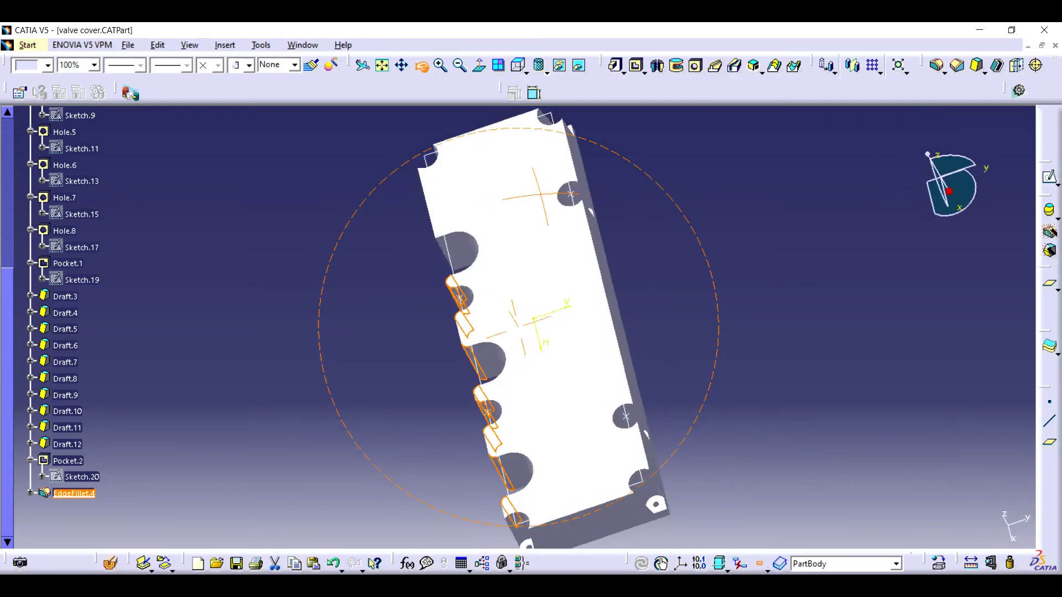
left_click(363, 451)
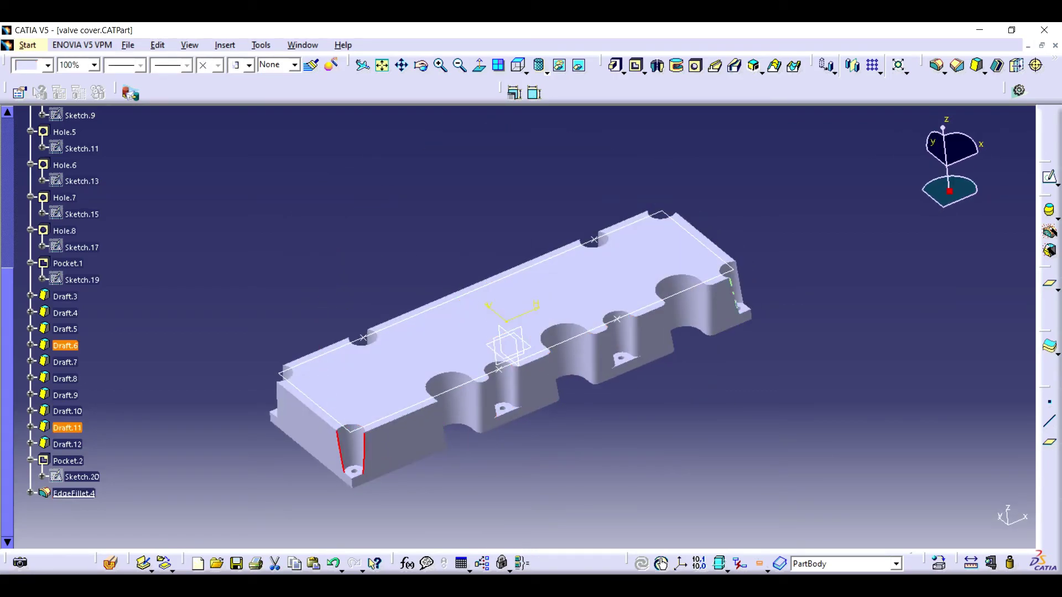
middle_click_drag(509, 348, 498, 310)
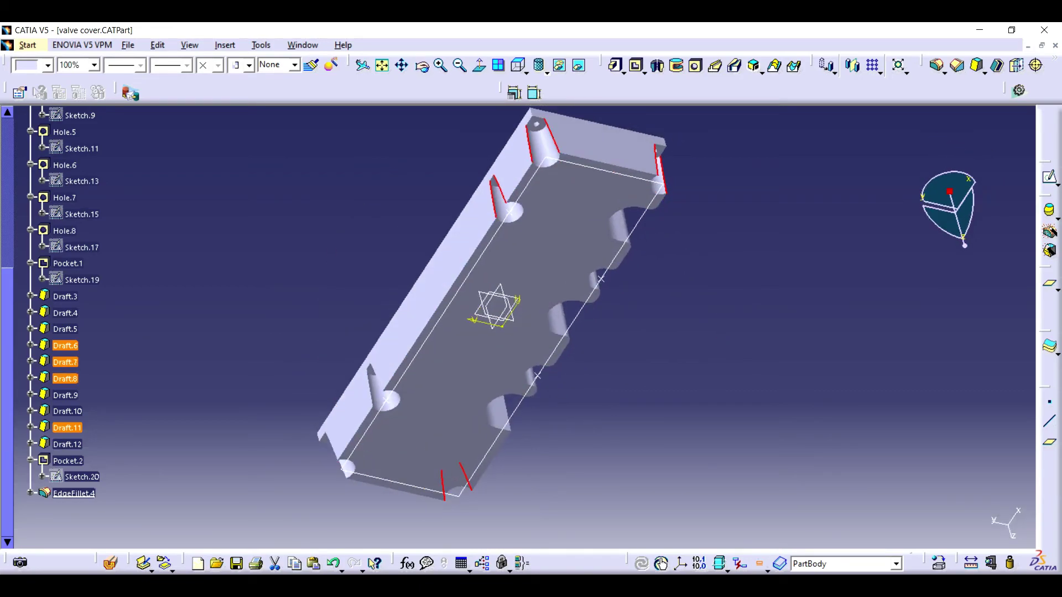
mouse_move(497, 310)
middle_mouse_down()
mouse_move(517, 293)
mouse_move(542, 315)
middle_mouse_up()
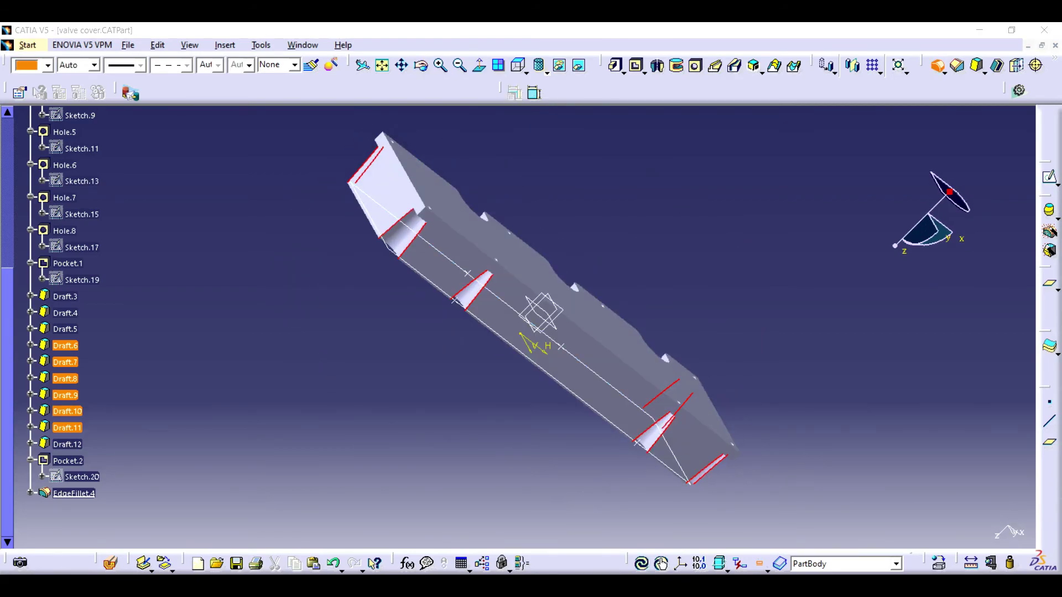
left_click(343, 314)
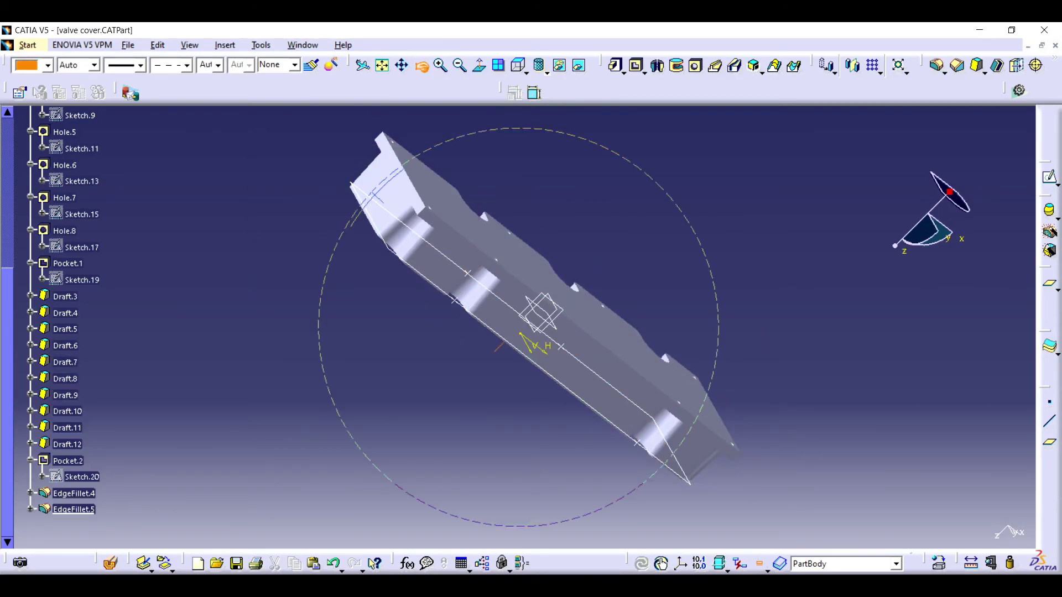
middle_click_drag(517, 327, 553, 291)
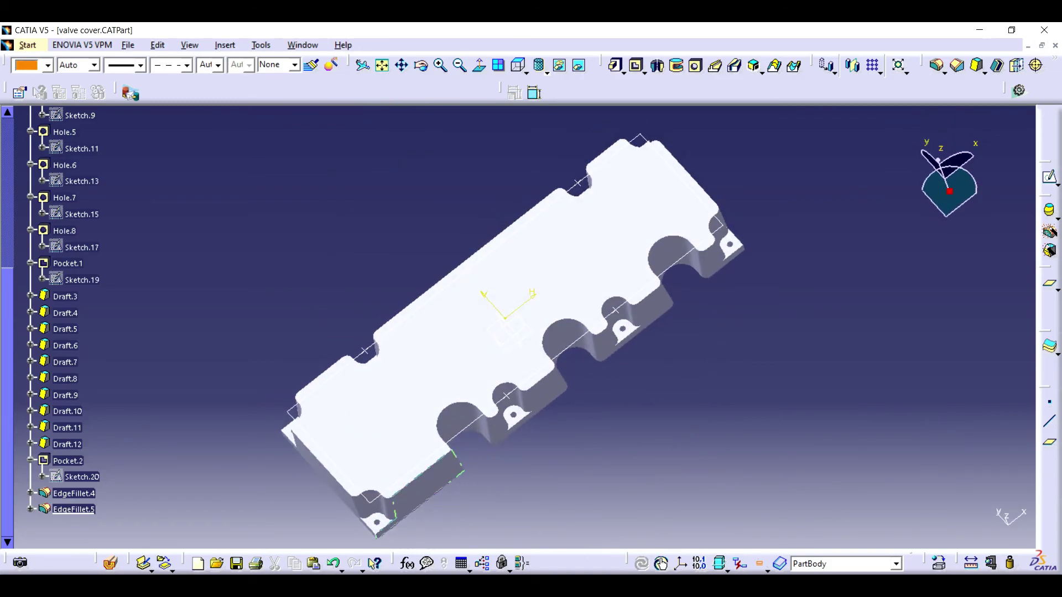
Step: Round the top face outline with a 5 mm edge fillet
left_click(297, 426)
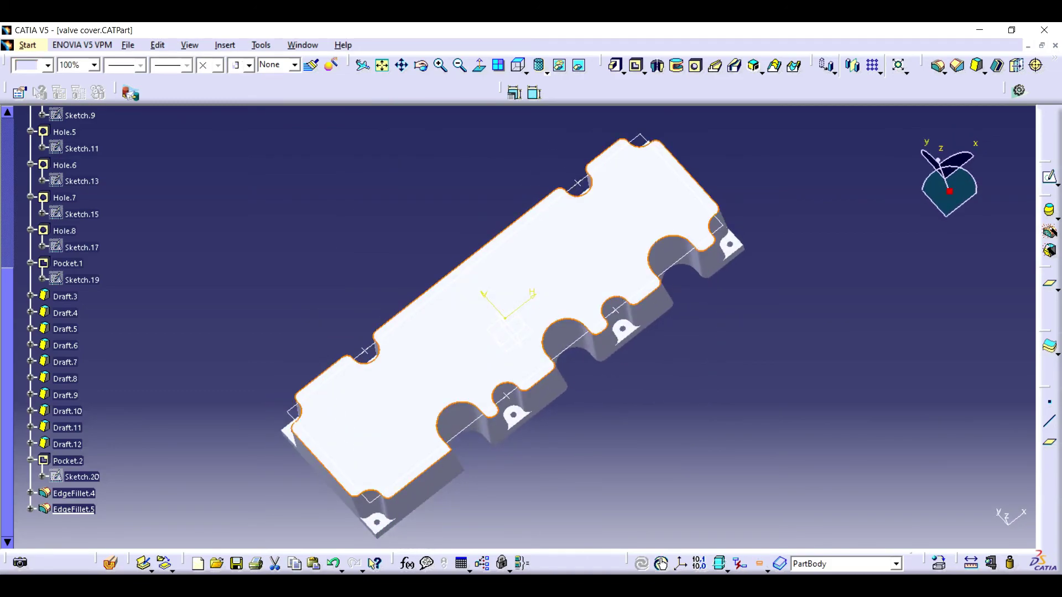
left_click(936, 65)
left_click(451, 313)
left_click(344, 313)
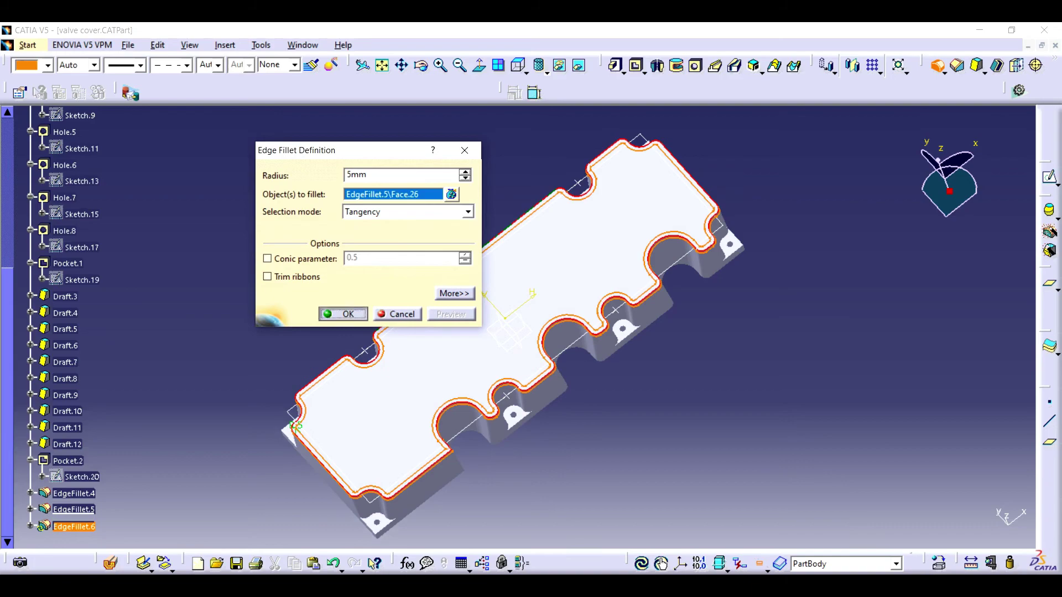
left_click(542, 69)
left_click(420, 65)
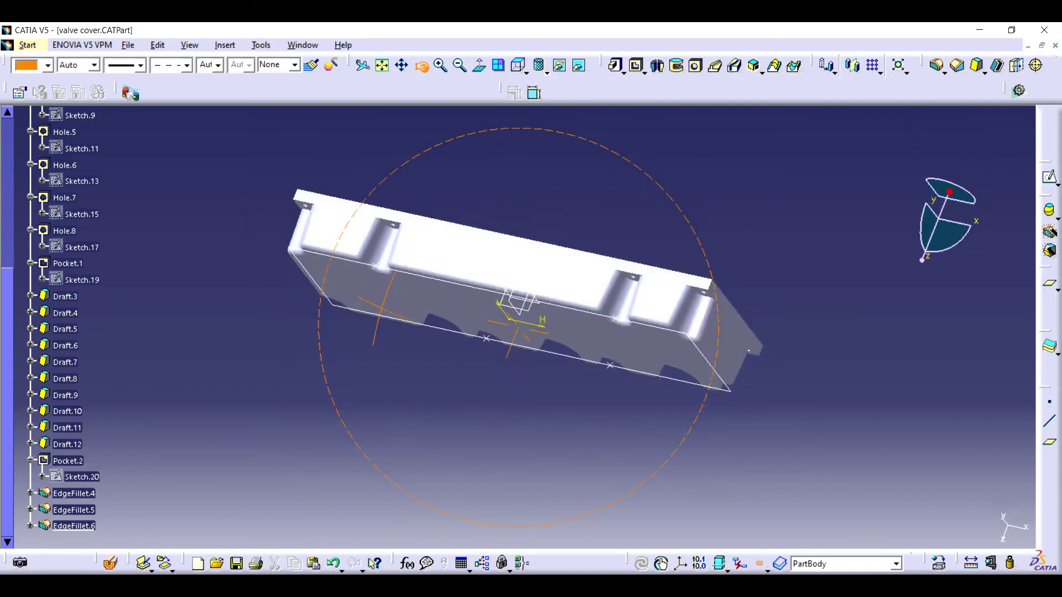
mouse_move(506, 312)
left_mouse_down()
mouse_move(465, 442)
mouse_move(496, 328)
mouse_move(531, 260)
left_mouse_up()
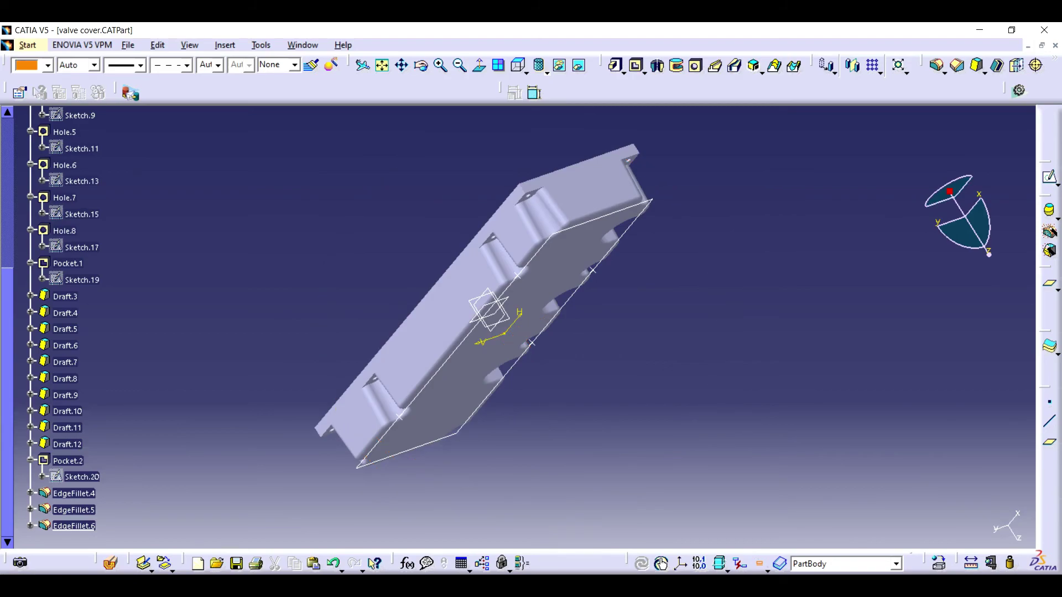
Step: Fillet two more edges at 25.4 mm and start a shell removing the flat face
left_click(936, 66)
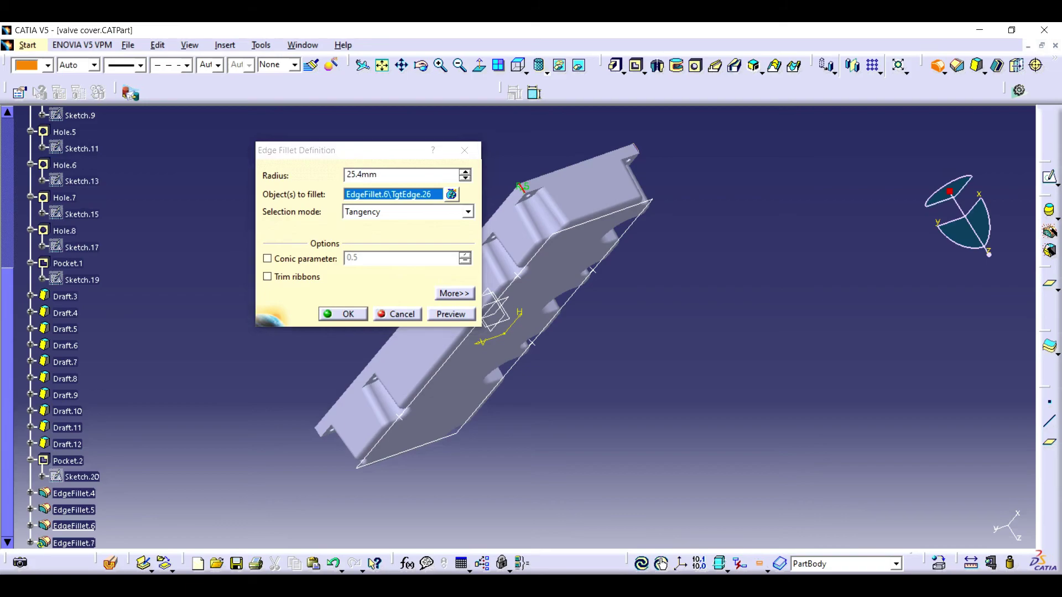
left_click(431, 332)
middle_click_drag(553, 332, 608, 276)
left_click_drag(343, 150, 744, 100)
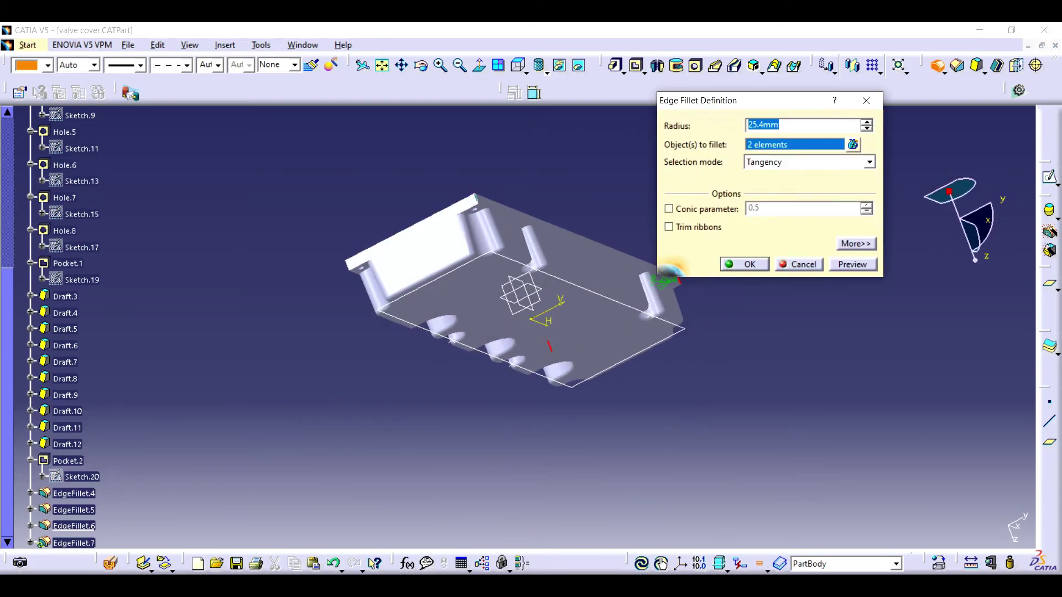
left_click(744, 264)
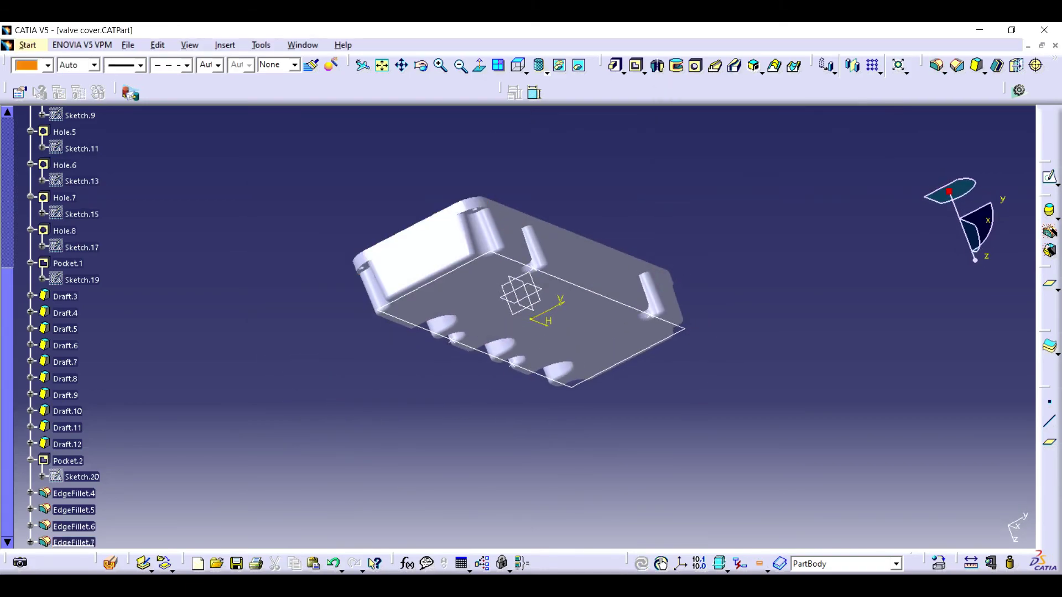
middle_click_drag(608, 332, 553, 249)
left_click(997, 65)
type("6.35")
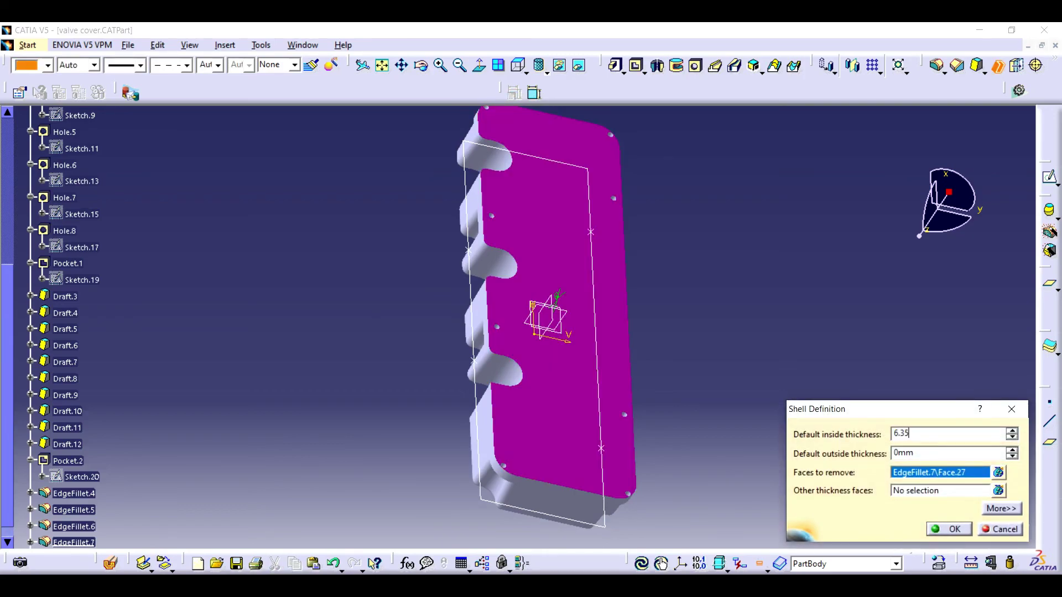
Step: Shell the block hollow through the removed face and fillet its inner rim edges as EdgeFillet.8
key("Return")
key("Return")
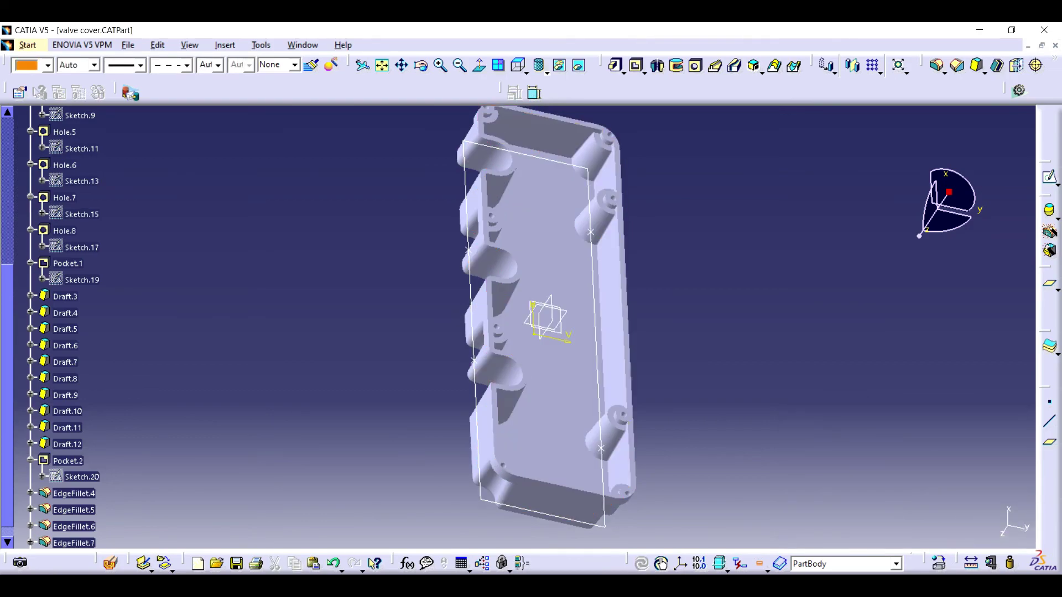
middle_click_drag(517, 326, 547, 464)
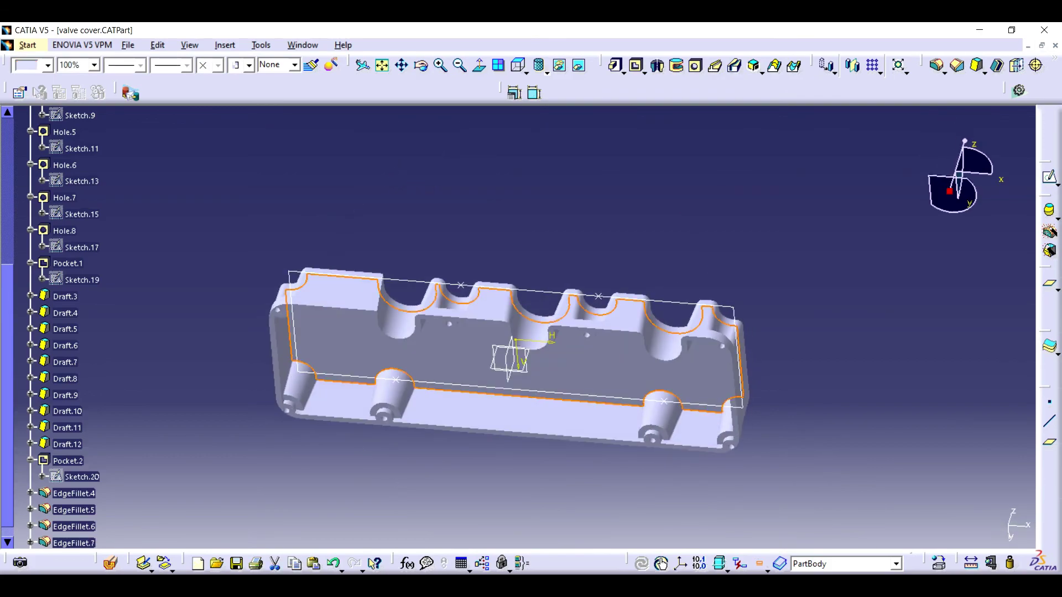
key("Return")
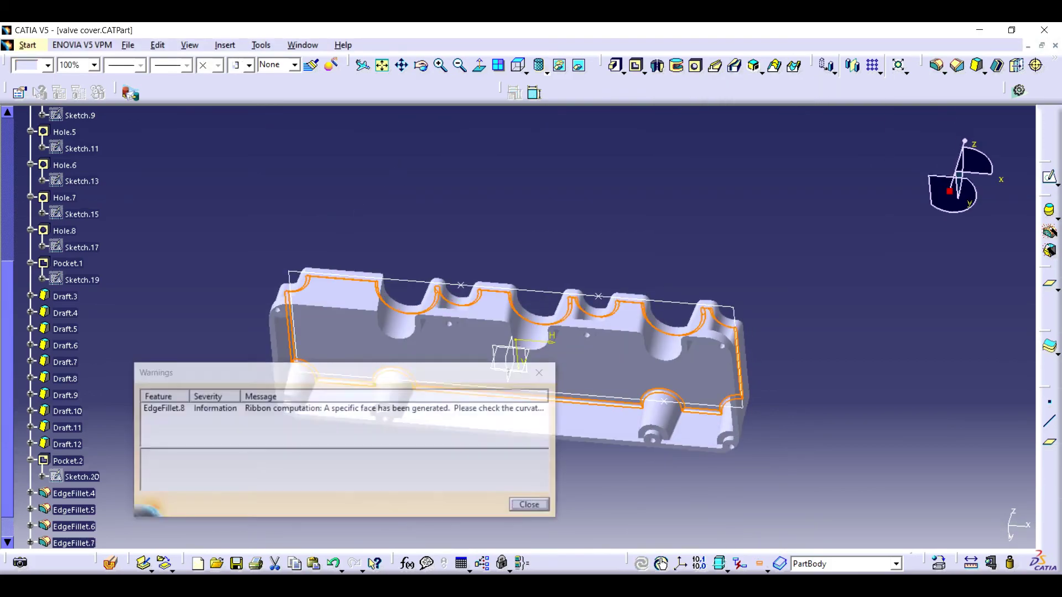
key("Return")
middle_click_drag(548, 464, 520, 343)
left_click(237, 563)
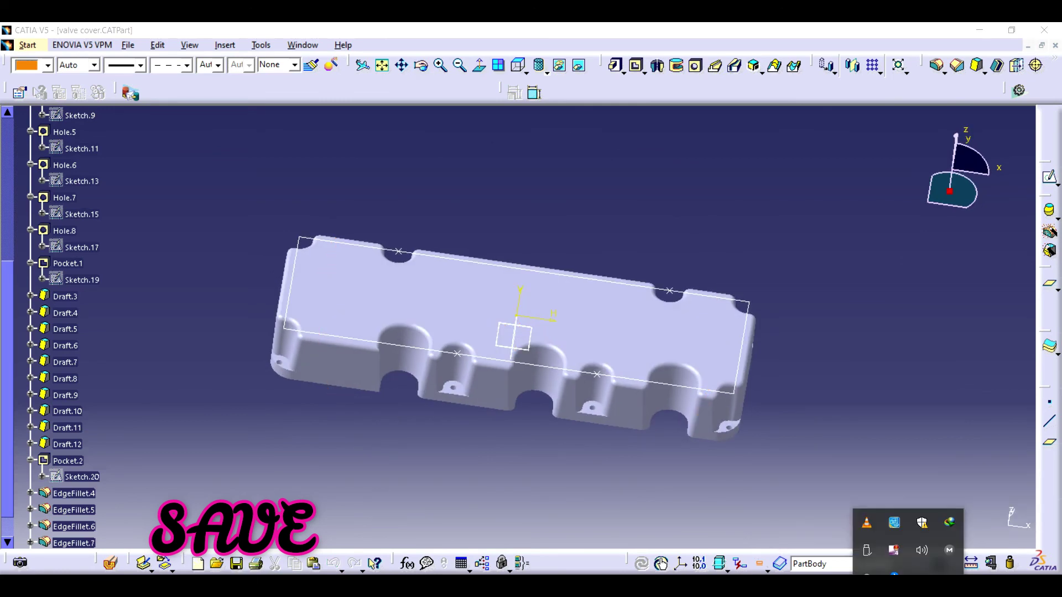